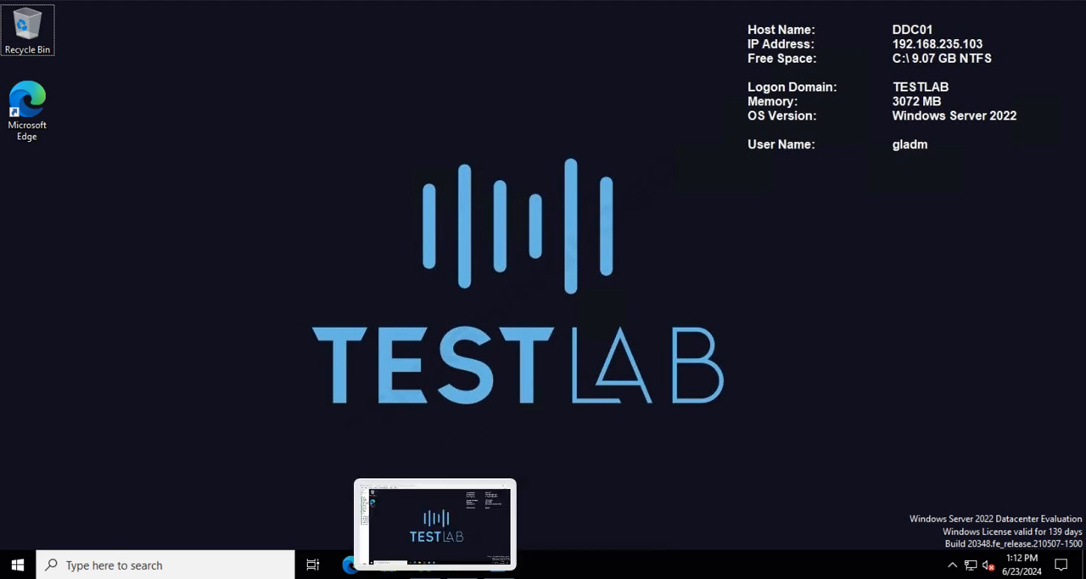
Step: Switch to the browser and review the upgrade sequence in the Citrix Upgrade a deployment documentation
{"action": "left_click", "coordinate": [608, 547]}
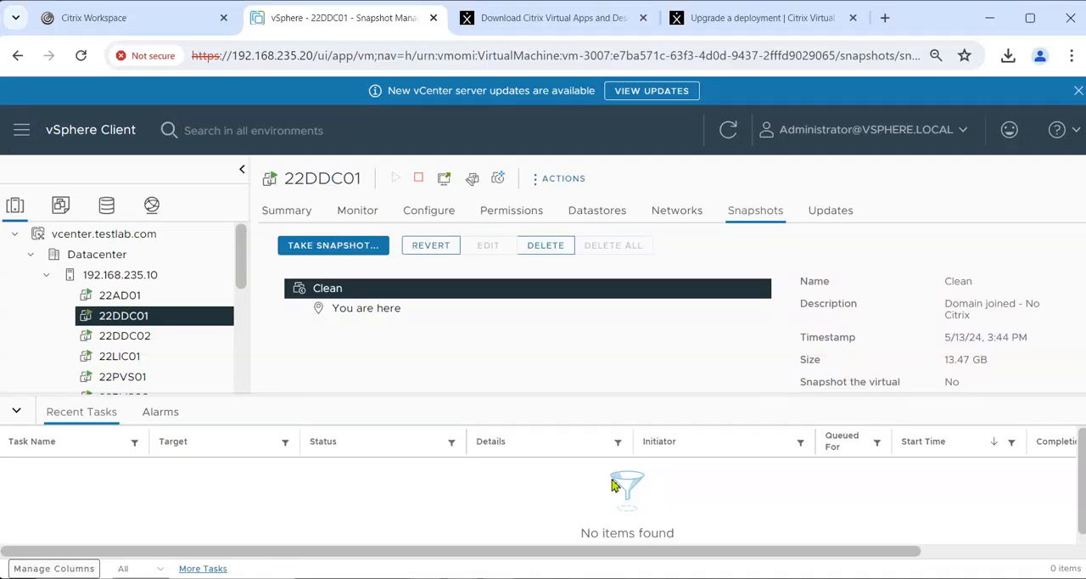
{"action": "left_click", "coordinate": [721, 32]}
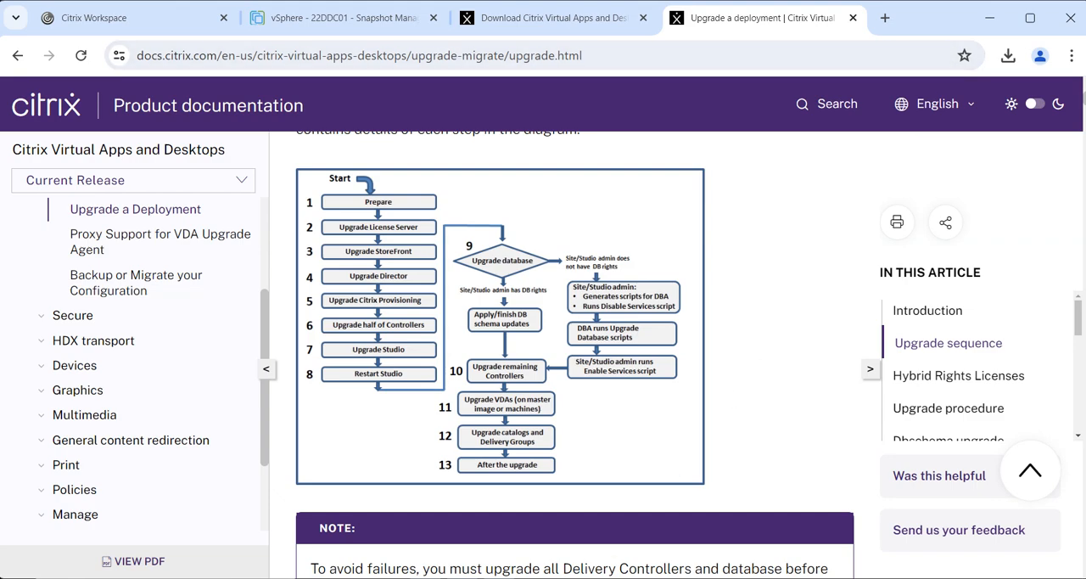
Step: In vSphere Client, take a snapshot of 22DDC01 named "Before 2402 update" without including the virtual machine's memory
{"action": "mouse_move", "coordinate": [706, 577]}
{"action": "left_click", "coordinate": [331, 18]}
{"action": "left_click", "coordinate": [133, 338]}
{"action": "left_click", "coordinate": [139, 320]}
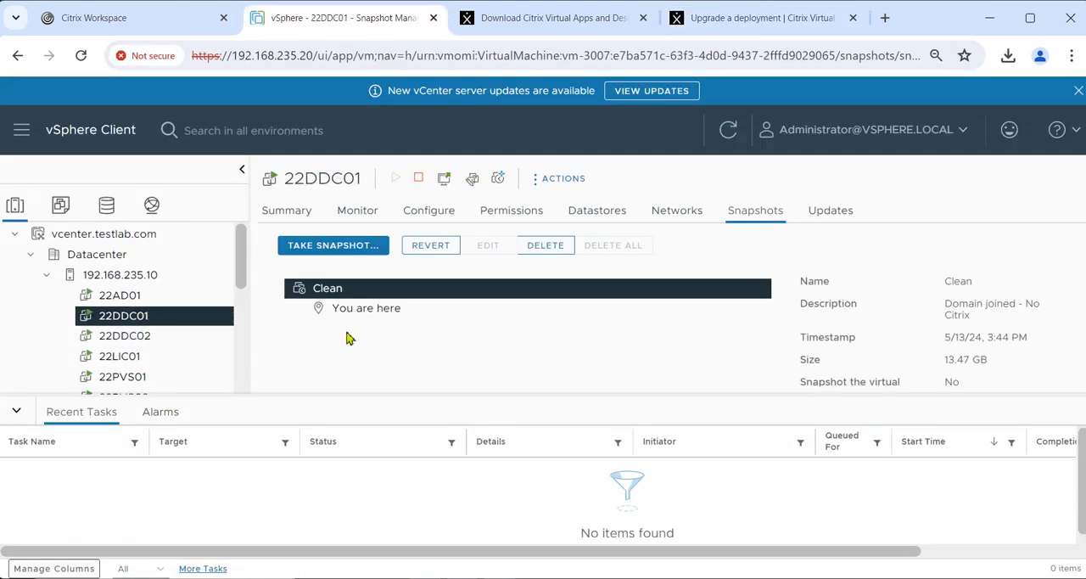
{"action": "left_click", "coordinate": [336, 248]}
{"action": "left_click", "coordinate": [455, 372]}
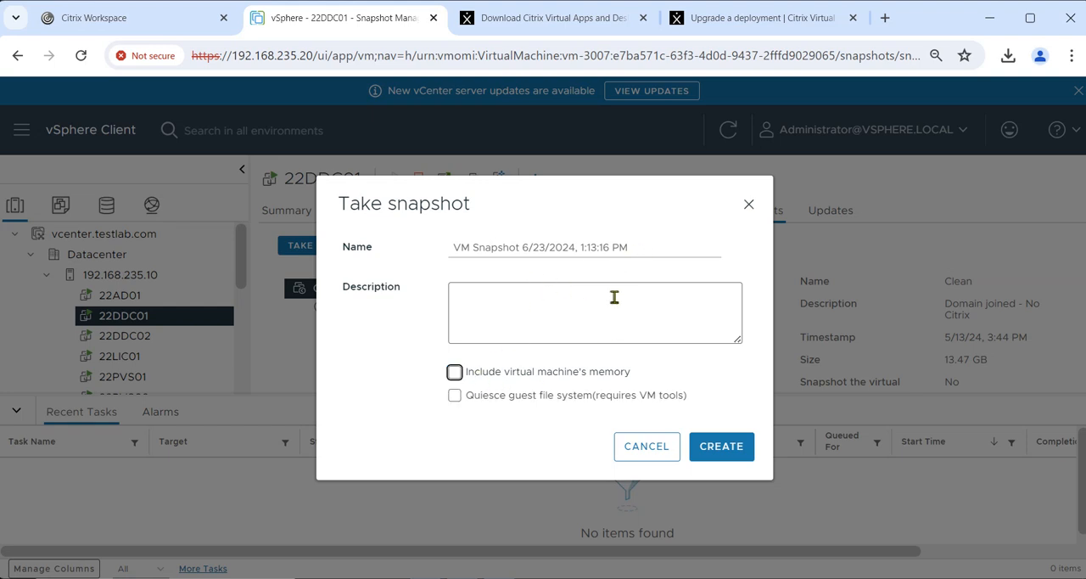
{"action": "left_click_drag", "start_coordinate": [644, 252], "coordinate": [450, 252]}
{"action": "type", "text": "Before"}
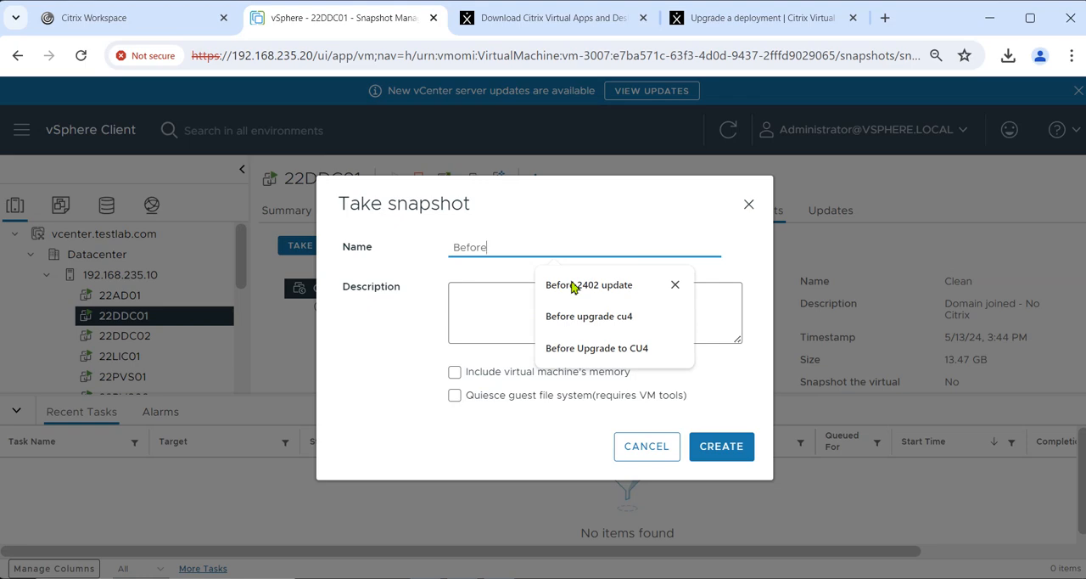
{"action": "left_click", "coordinate": [604, 285]}
{"action": "left_click_drag", "start_coordinate": [564, 246], "coordinate": [415, 246]}
{"action": "key", "text": "ctrl+c"}
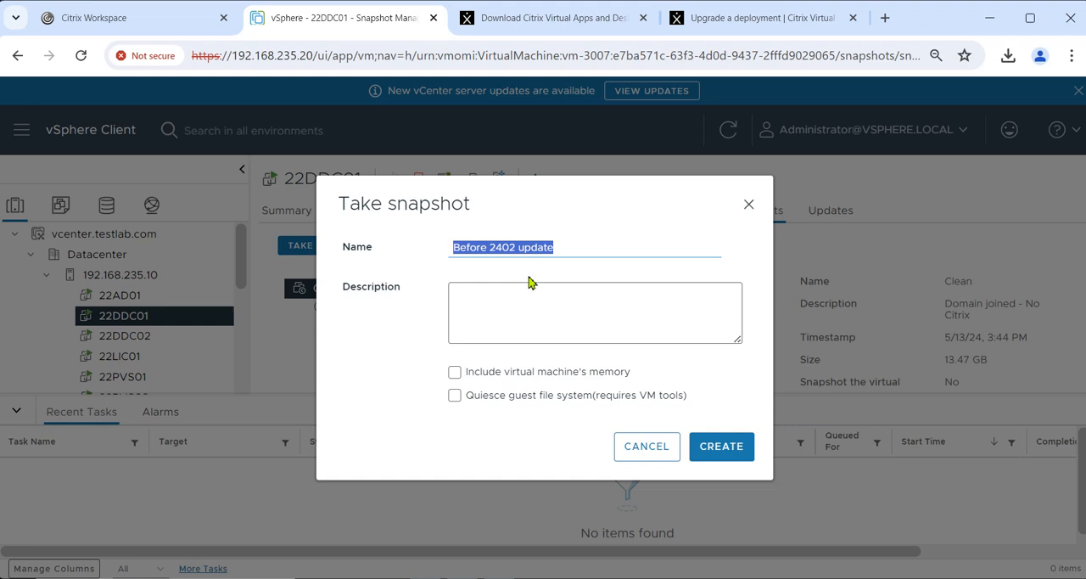
{"action": "left_click", "coordinate": [727, 458]}
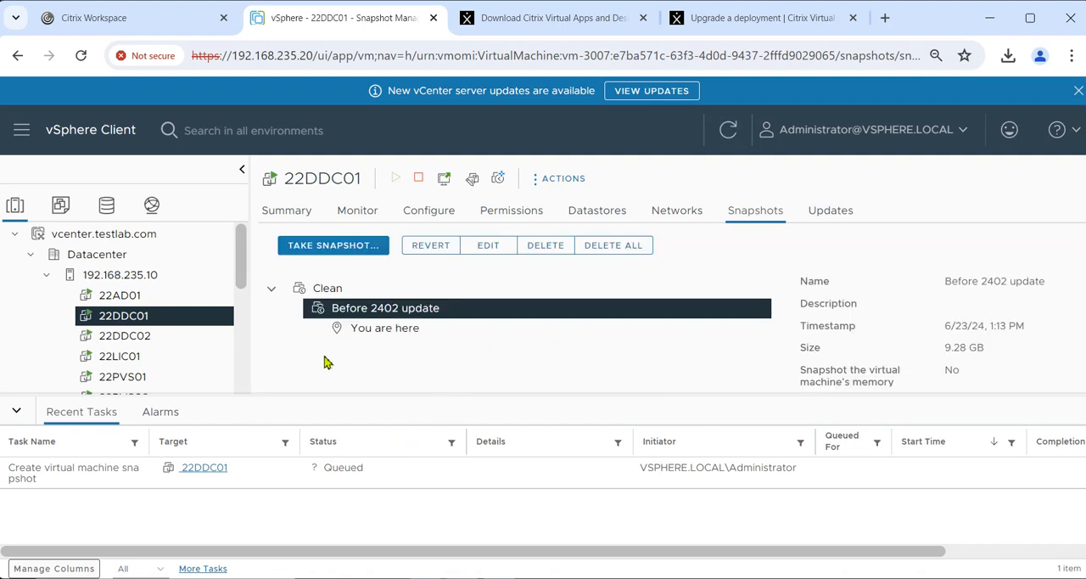
Step: Take a snapshot of 22DDC02 named "Before 2402 update" with the virtual machine's memory excluded
{"action": "left_click", "coordinate": [162, 336]}
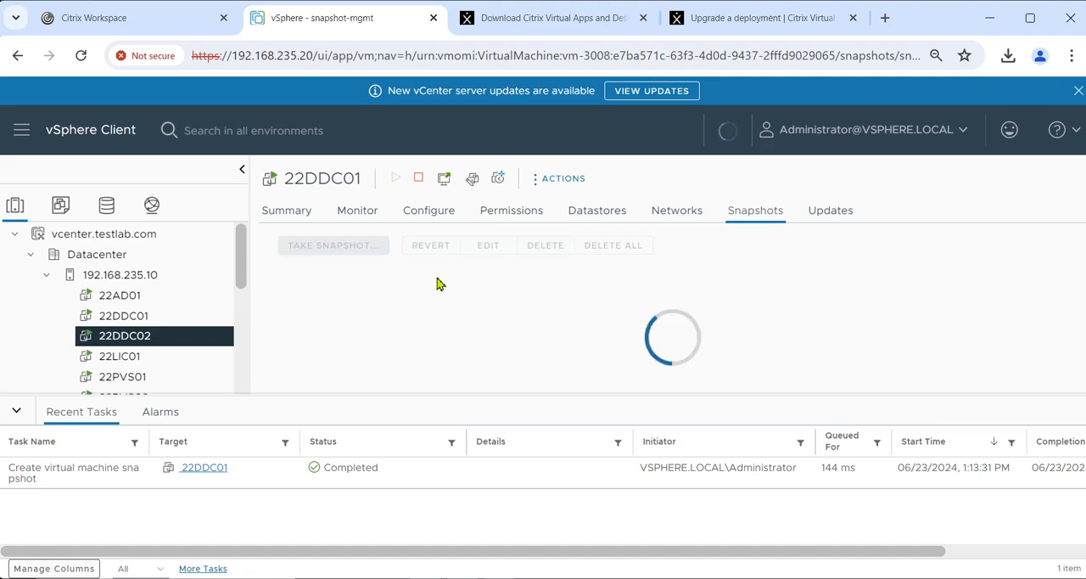
{"action": "left_click", "coordinate": [339, 246]}
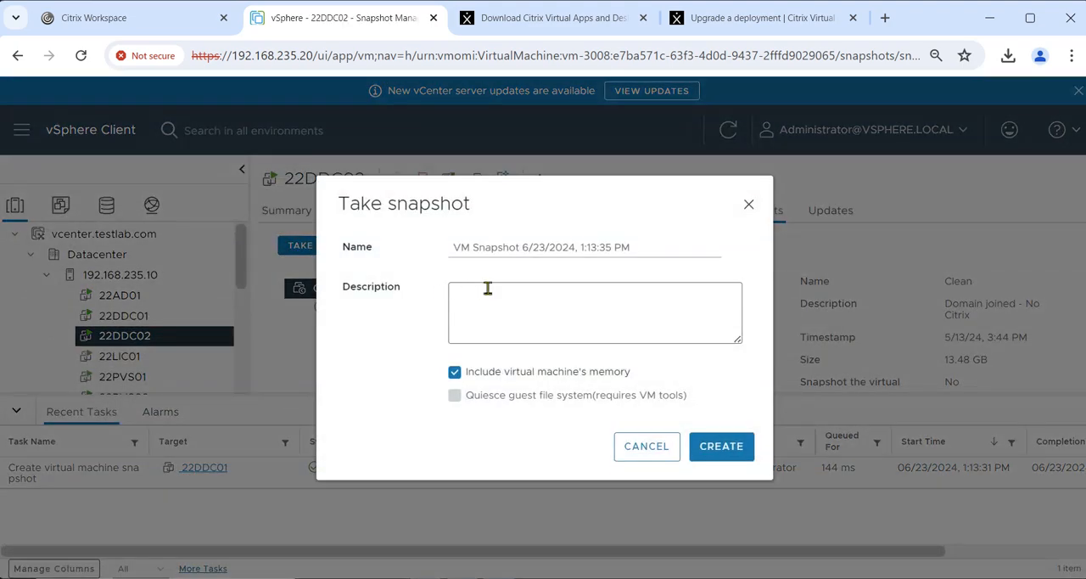
{"action": "left_click", "coordinate": [454, 372]}
{"action": "left_click_drag", "start_coordinate": [645, 250], "coordinate": [442, 259]}
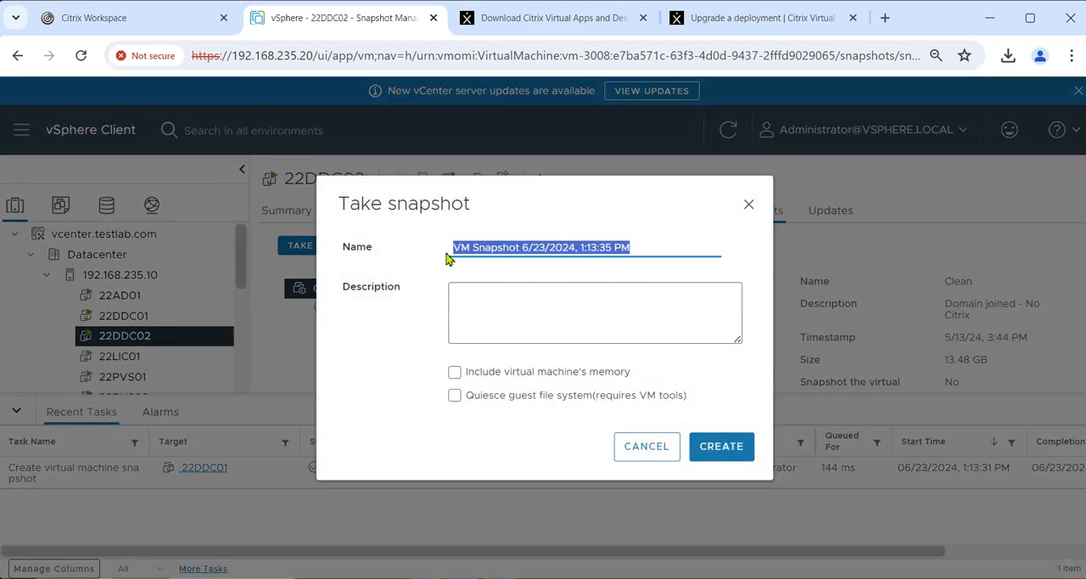
{"action": "key", "text": "ctrl+v"}
{"action": "left_click", "coordinate": [721, 445]}
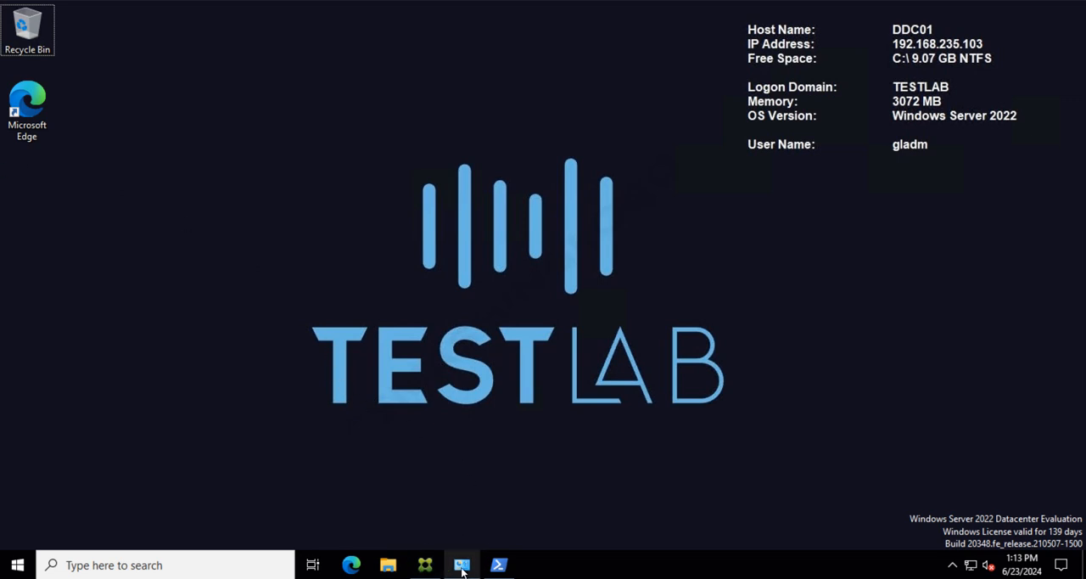
Step: On DDC01, check the Citrix Studio version and the installed Citrix Virtual Apps and Desktops version in Programs and Features
{"action": "left_click", "coordinate": [431, 572]}
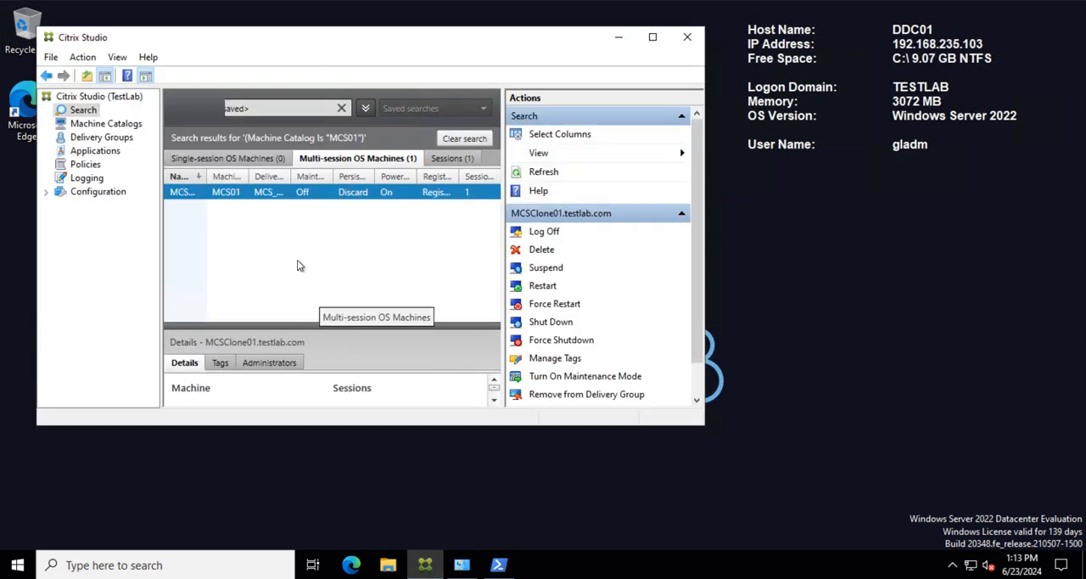
{"action": "left_click", "coordinate": [649, 38]}
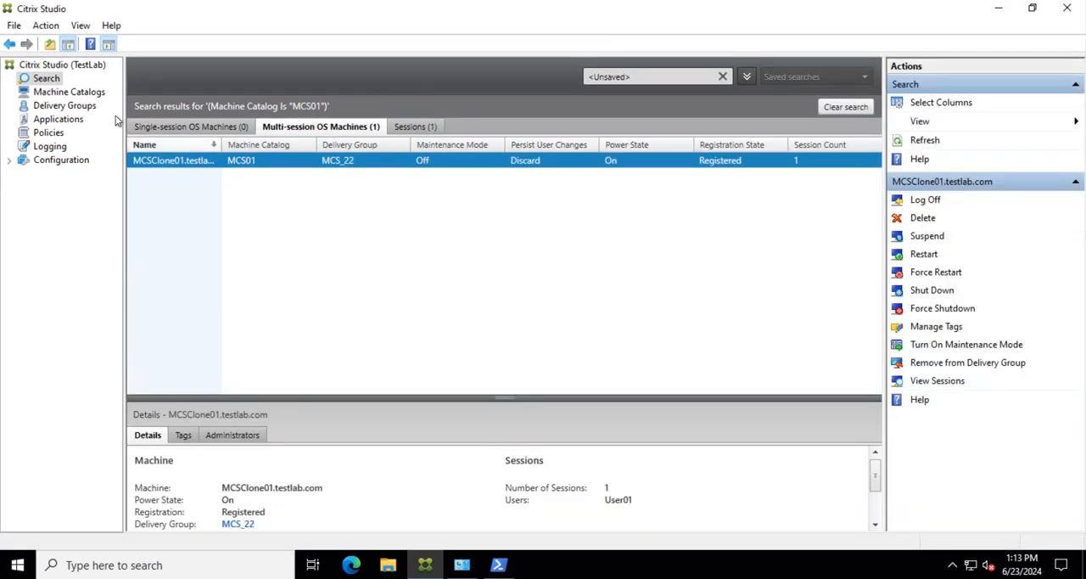
{"action": "left_click", "coordinate": [111, 25]}
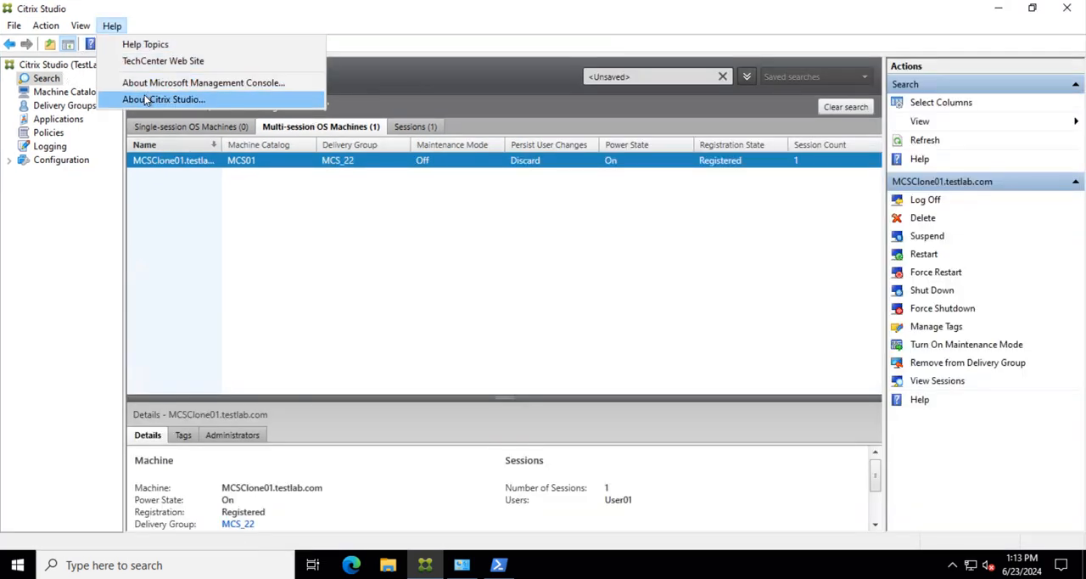
{"action": "left_click", "coordinate": [135, 99]}
{"action": "left_click_drag", "start_coordinate": [522, 251], "coordinate": [578, 252]}
{"action": "left_click", "coordinate": [642, 346]}
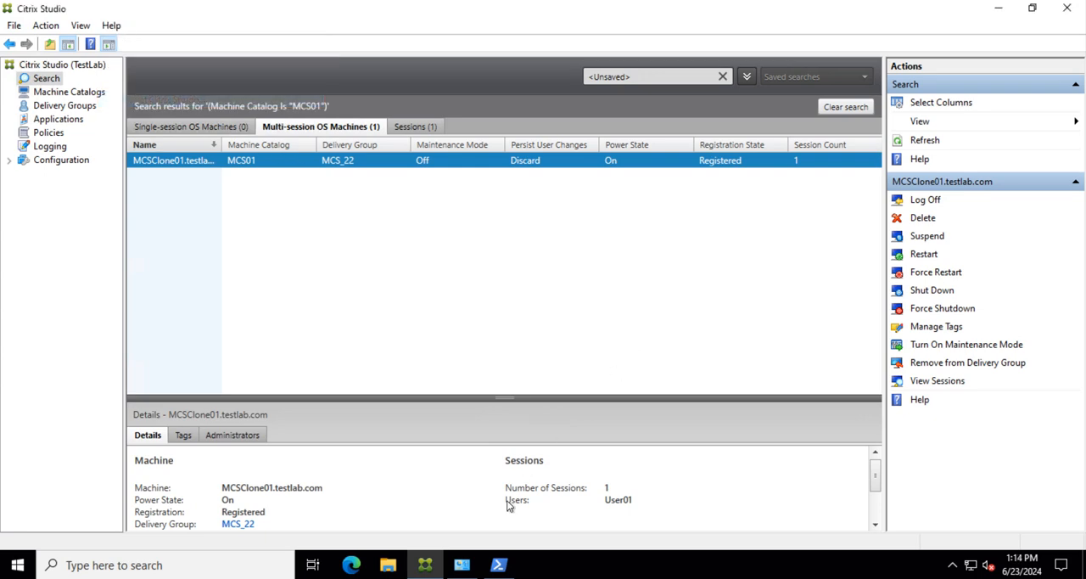
{"action": "left_click", "coordinate": [462, 564]}
{"action": "left_click", "coordinate": [426, 212]}
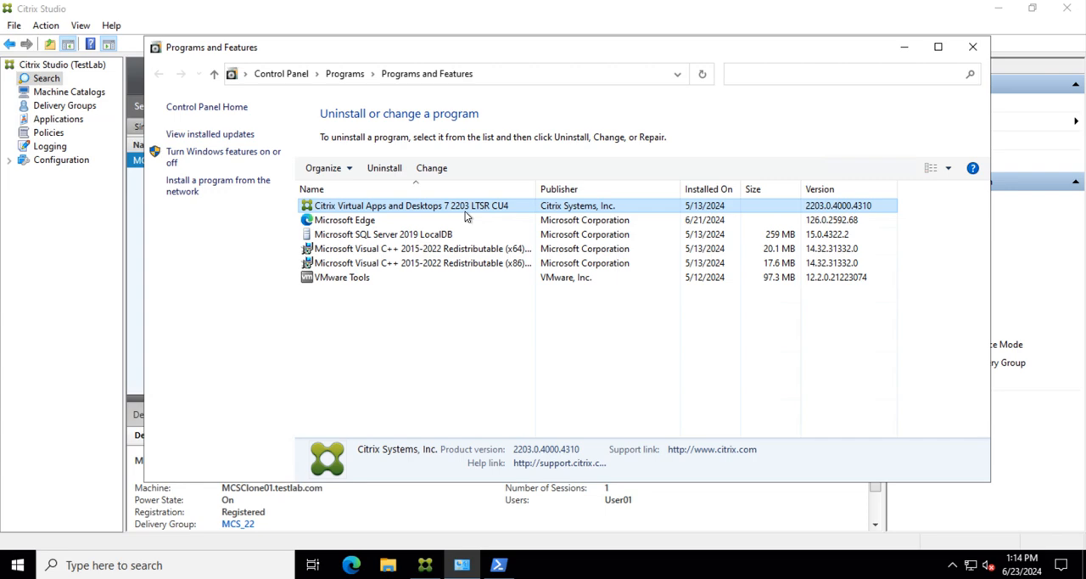
Step: Switch to Windows PowerShell and copy the Get-BrokerInstalledDbVersion command together with its output
{"action": "left_click", "coordinate": [497, 565]}
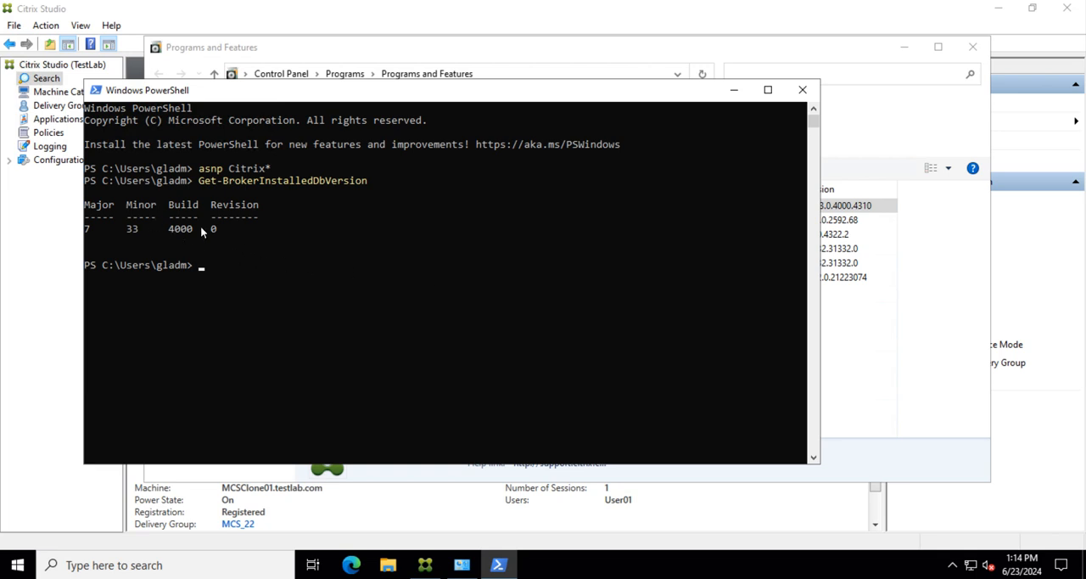
{"action": "left_click_drag", "start_coordinate": [89, 181], "coordinate": [304, 254]}
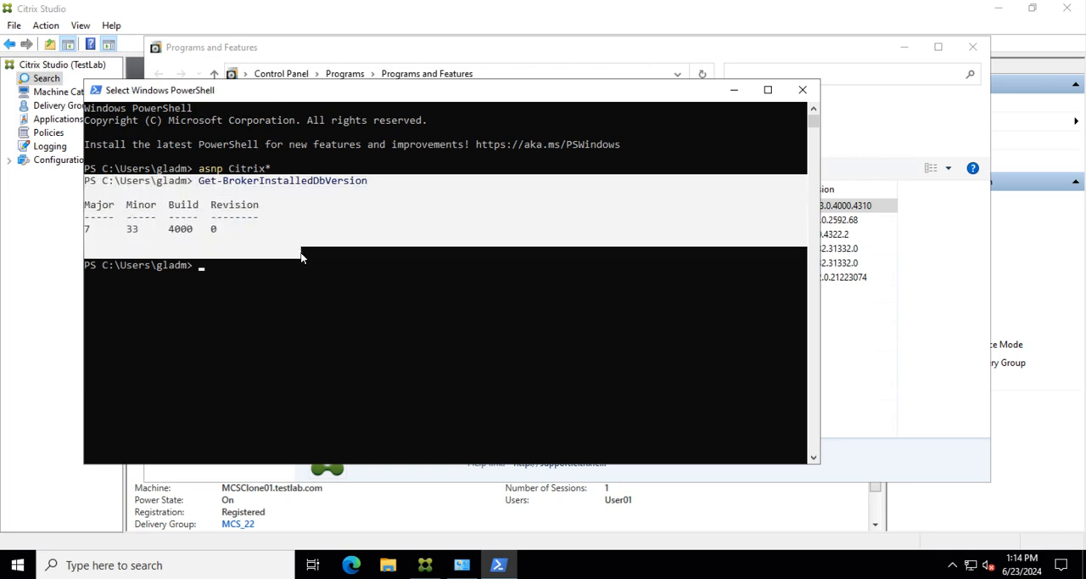
{"action": "right_click", "coordinate": [234, 216]}
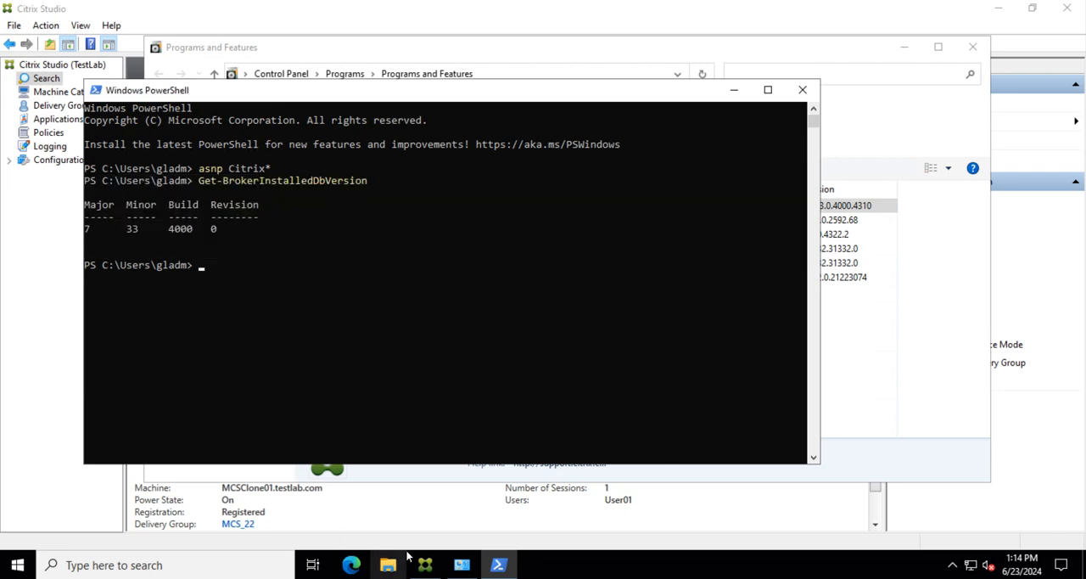
Step: Minimize the open windows, create a text document named db.txt on the desktop and open it in Notepad
{"action": "left_click", "coordinate": [734, 89]}
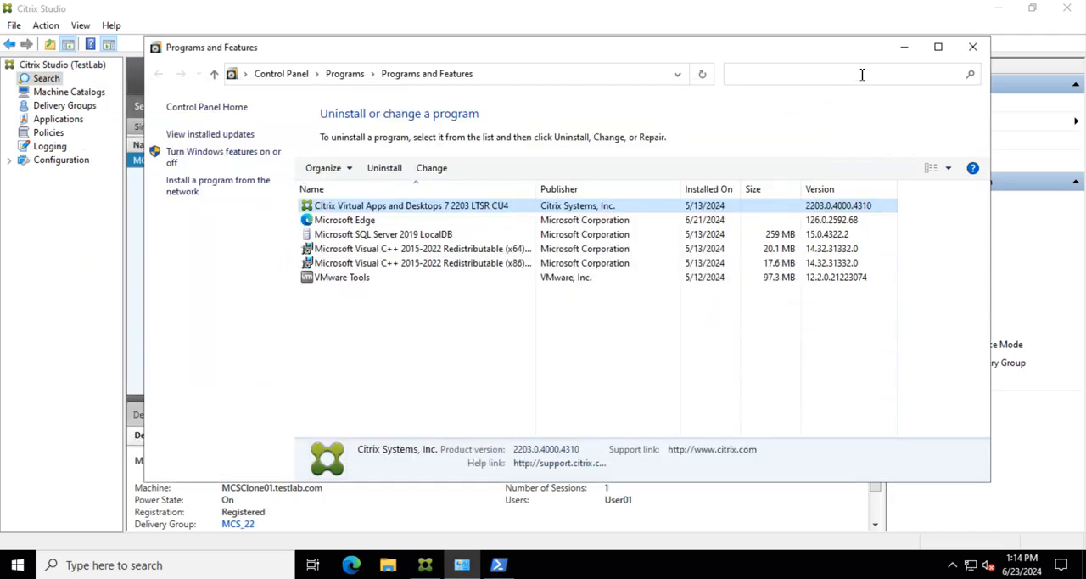
{"action": "left_click", "coordinate": [906, 48]}
{"action": "left_click", "coordinate": [998, 8]}
{"action": "right_click", "coordinate": [306, 253]}
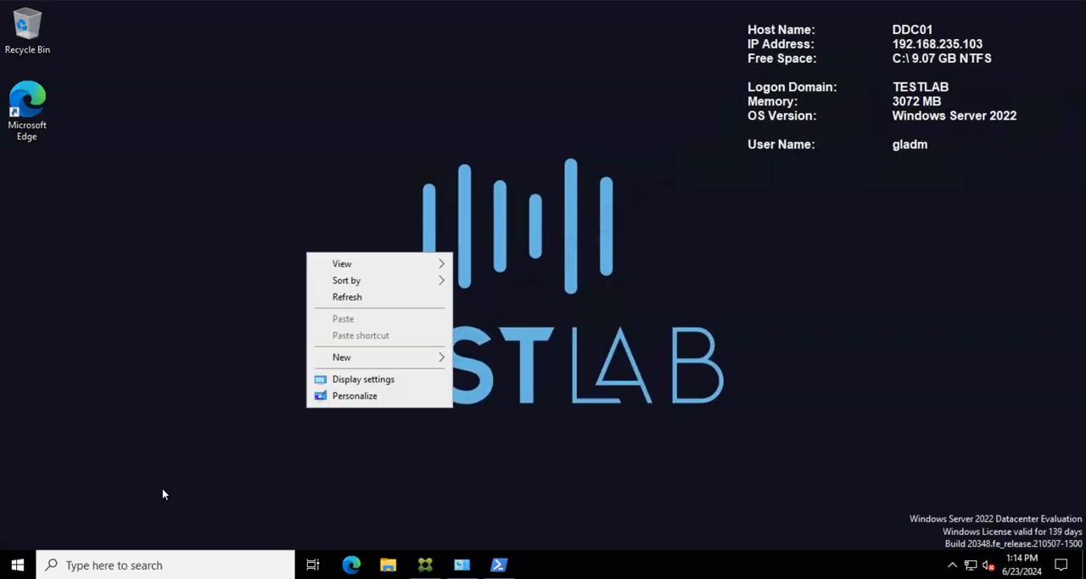
{"action": "mouse_move", "coordinate": [356, 360]}
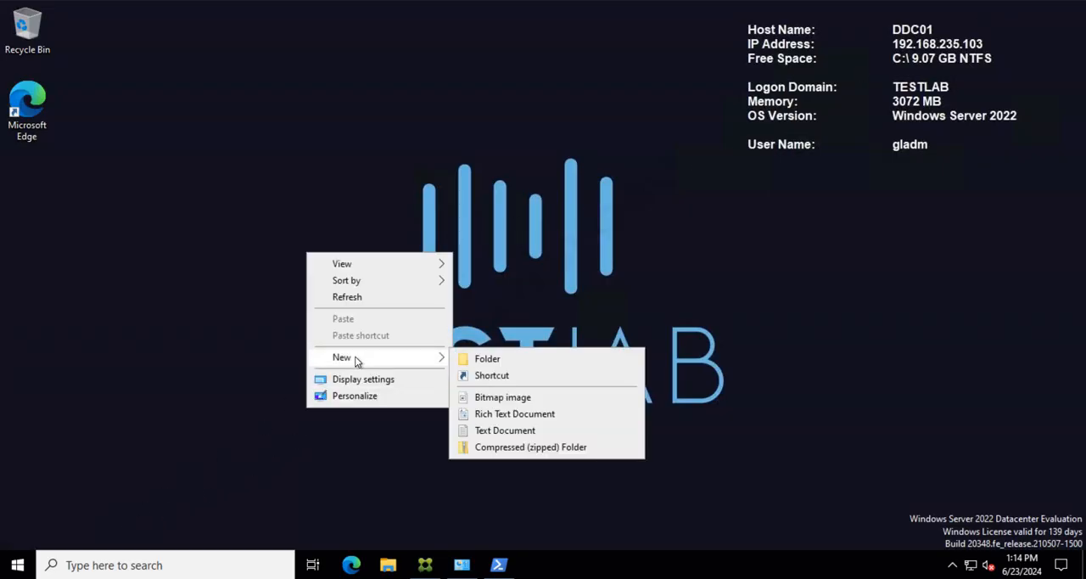
{"action": "left_click", "coordinate": [552, 432]}
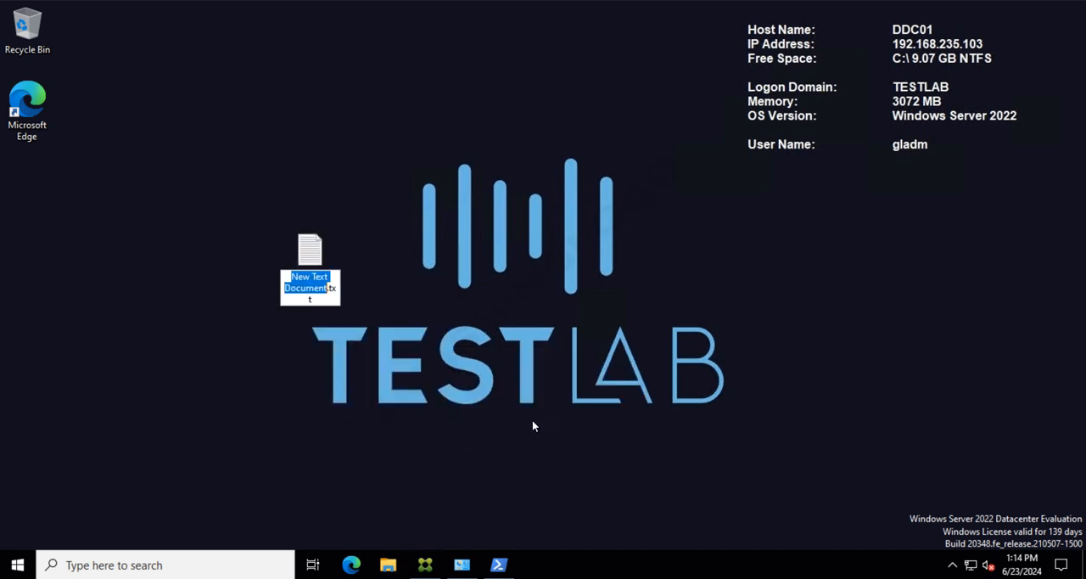
{"action": "type", "text": "db"}
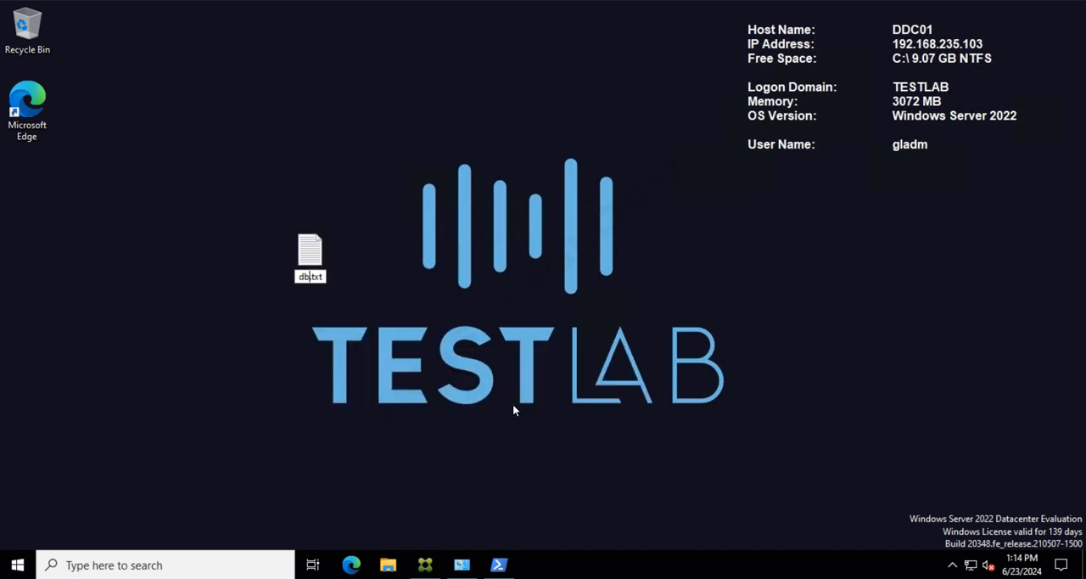
{"action": "key", "text": "Return"}
{"action": "key", "text": "Return"}
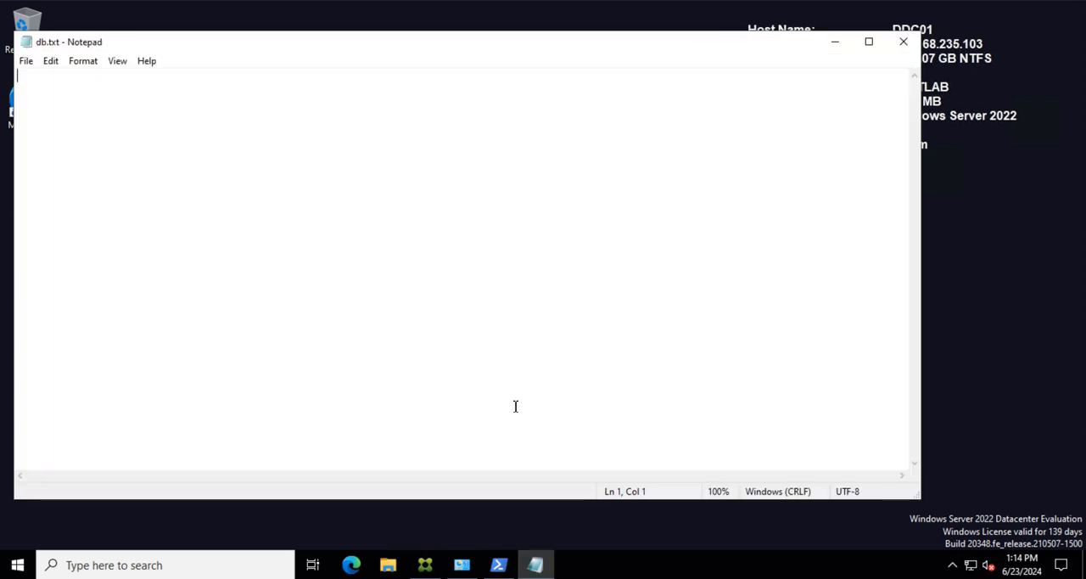
Step: Paste the copied database version output into db.txt, save the file and close it
{"action": "type", "text": "PS C:\\Users\\gladm> Get-BrokerInstalledDbVersion  Major  Minor  Build  Revision -----  -----  -----  -------- 7      33     4000   0"}
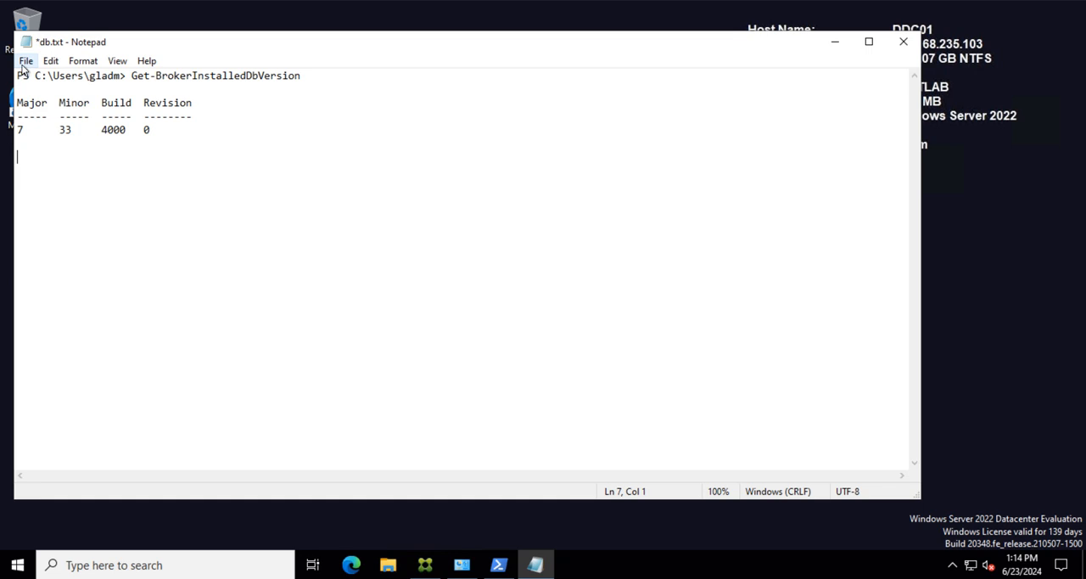
{"action": "left_click", "coordinate": [26, 62]}
{"action": "left_click", "coordinate": [34, 127]}
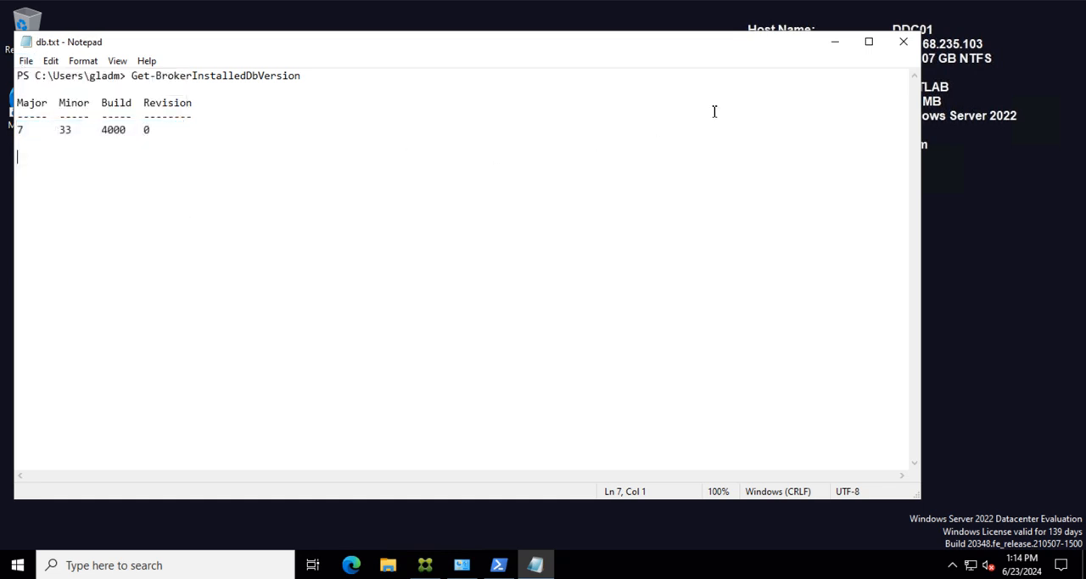
{"action": "left_click", "coordinate": [902, 41]}
{"action": "left_click", "coordinate": [505, 313]}
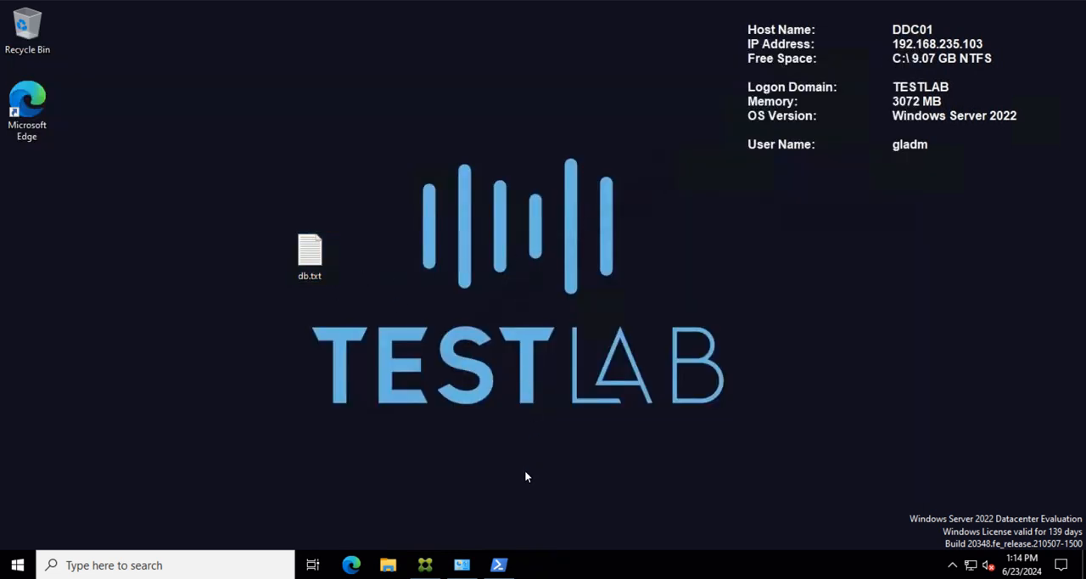
Step: In SQL Server Management Studio, make a full backup of the CitrixTestLabLogging database to the preset CitrixTestLabLogging.bak disk destination
{"action": "mouse_move", "coordinate": [706, 577]}
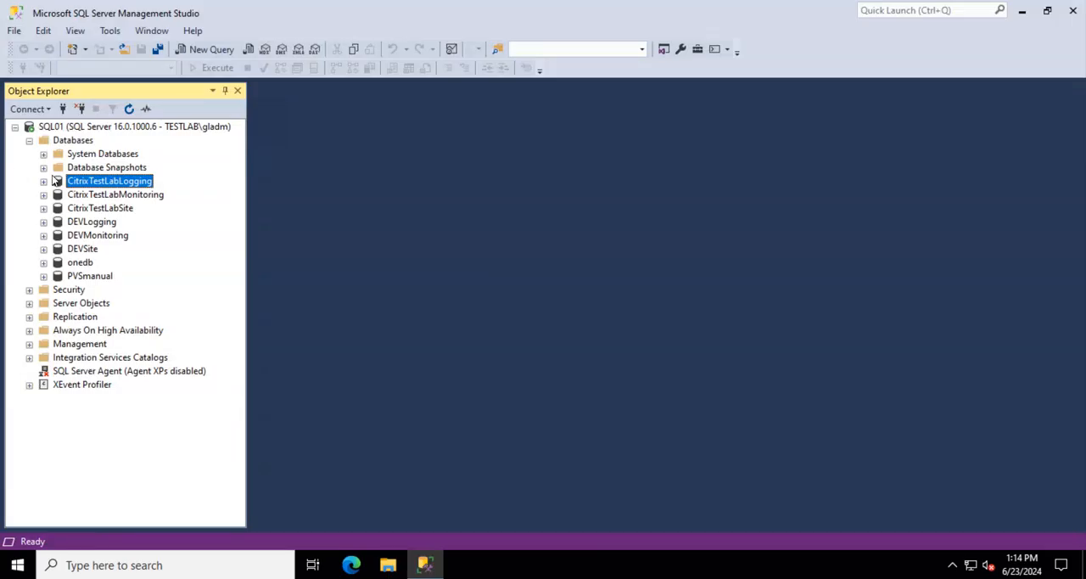
{"action": "left_click", "coordinate": [112, 196]}
{"action": "left_click", "coordinate": [120, 184]}
{"action": "right_click", "coordinate": [108, 188]}
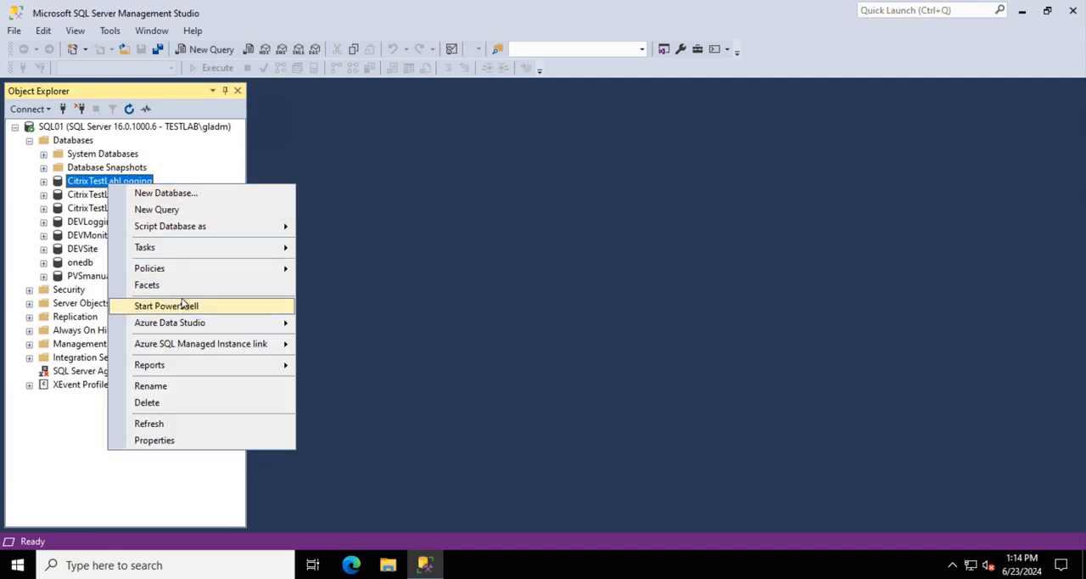
{"action": "mouse_move", "coordinate": [238, 254]}
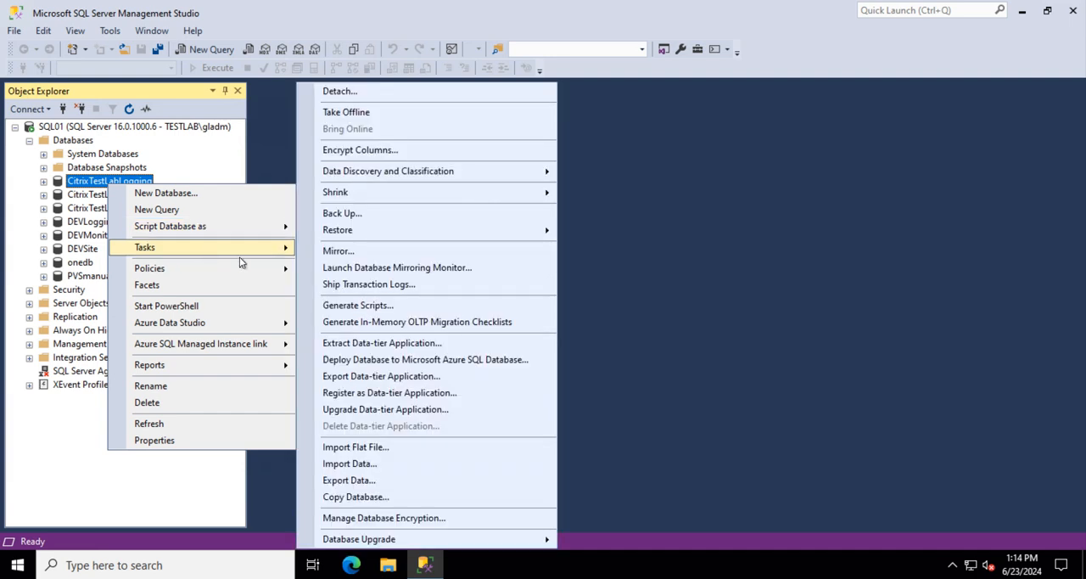
{"action": "left_click", "coordinate": [407, 219]}
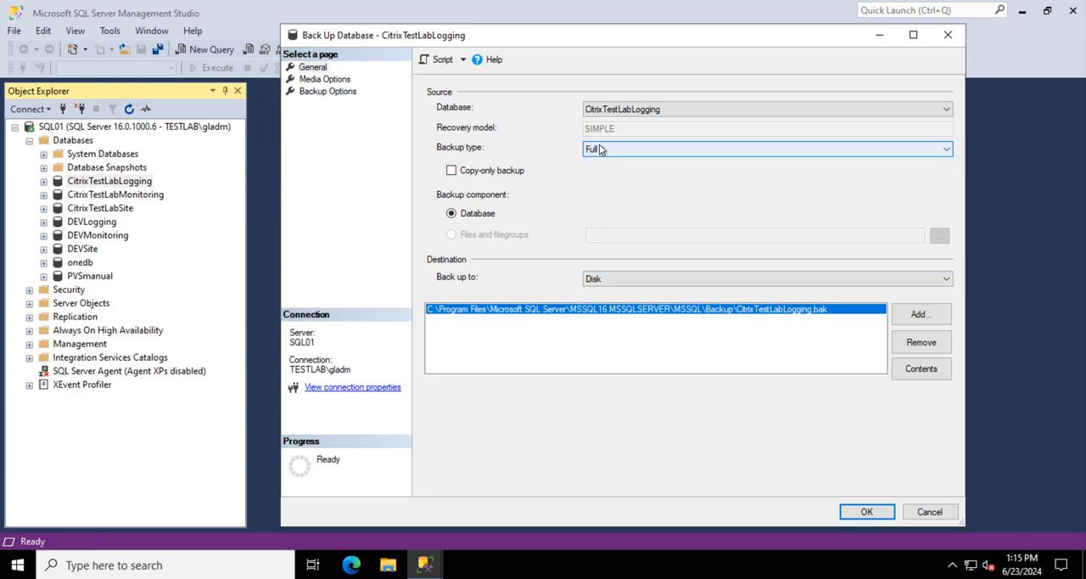
{"action": "left_click", "coordinate": [866, 511]}
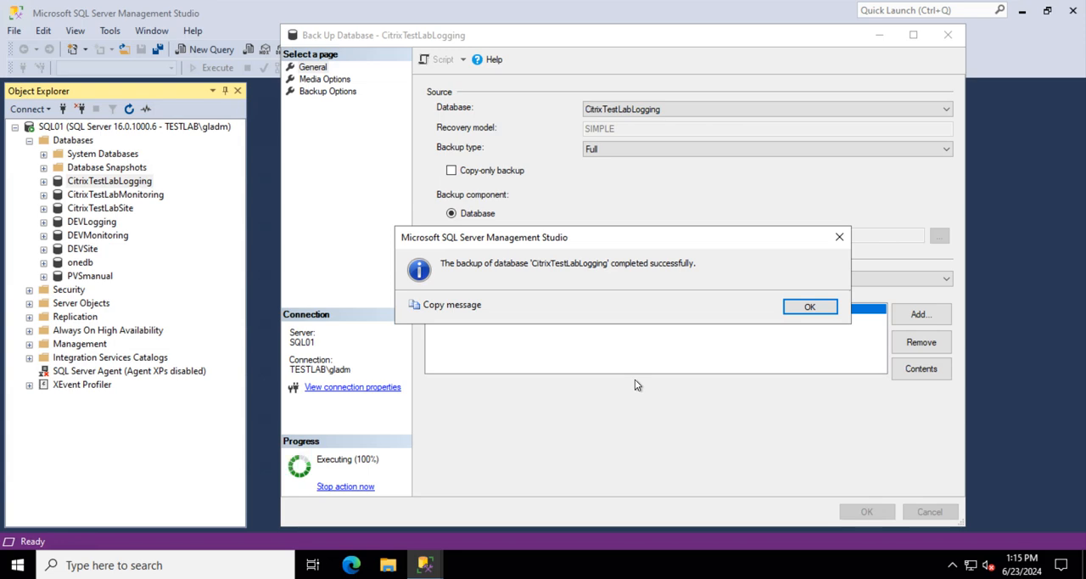
{"action": "left_click", "coordinate": [810, 308]}
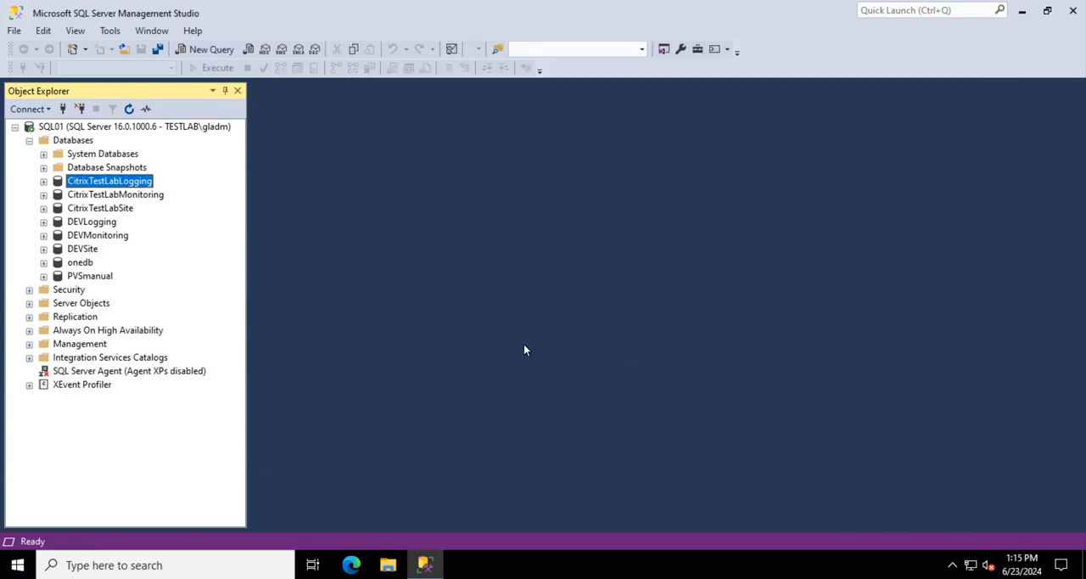
Step: Make a full backup of the CitrixTestLabMonitoring database to the preset CitrixTestLabMonitoring.bak disk destination
{"action": "left_click", "coordinate": [132, 197]}
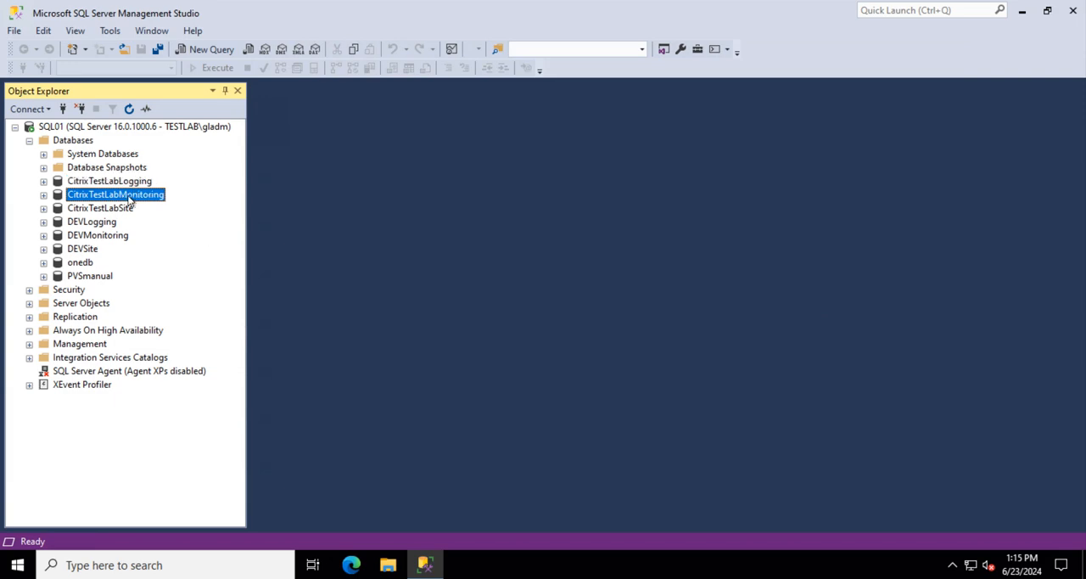
{"action": "right_click", "coordinate": [129, 199]}
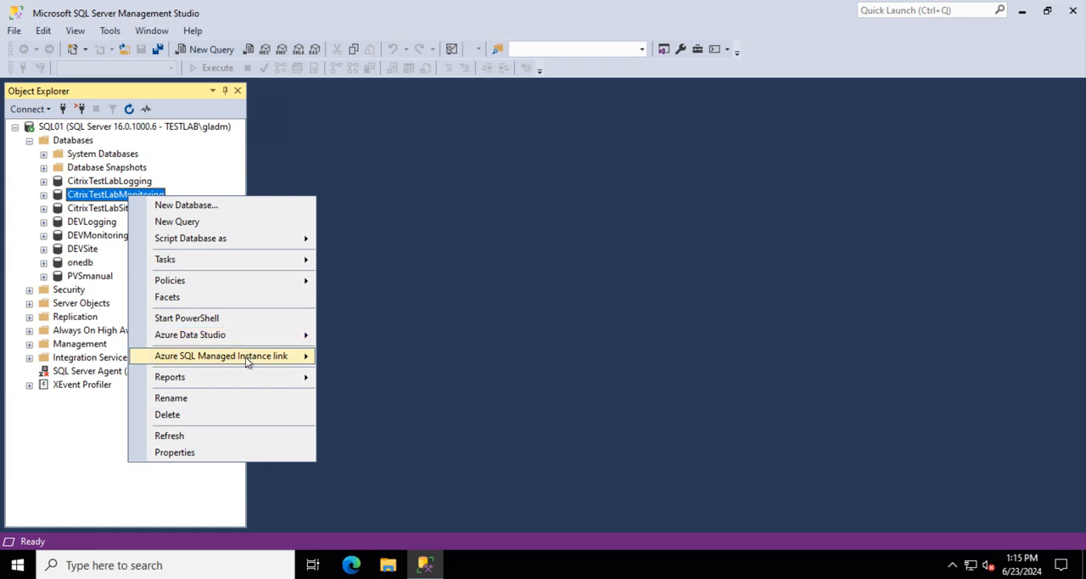
{"action": "mouse_move", "coordinate": [256, 260]}
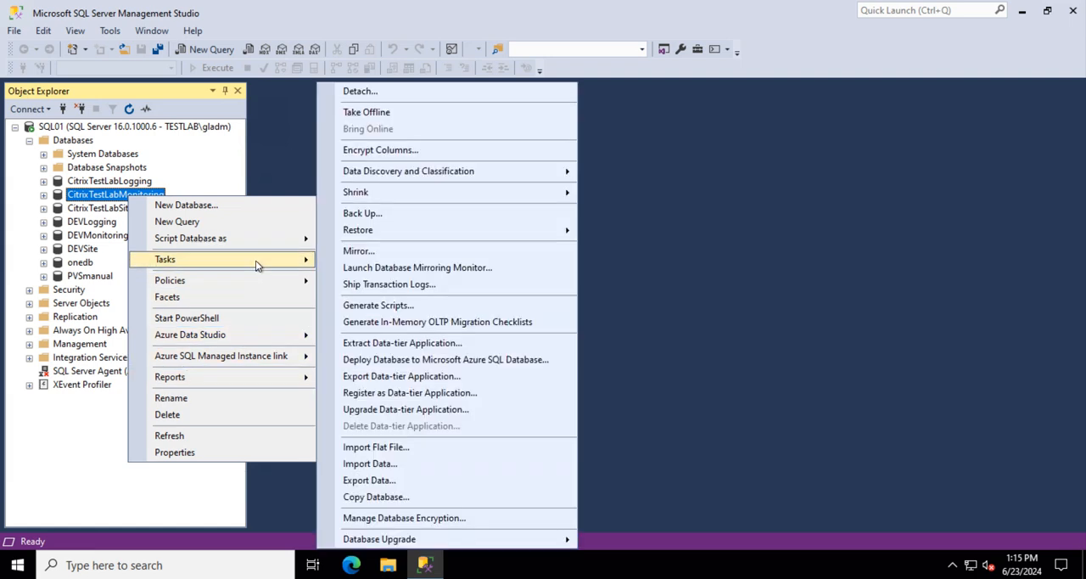
{"action": "left_click", "coordinate": [420, 212]}
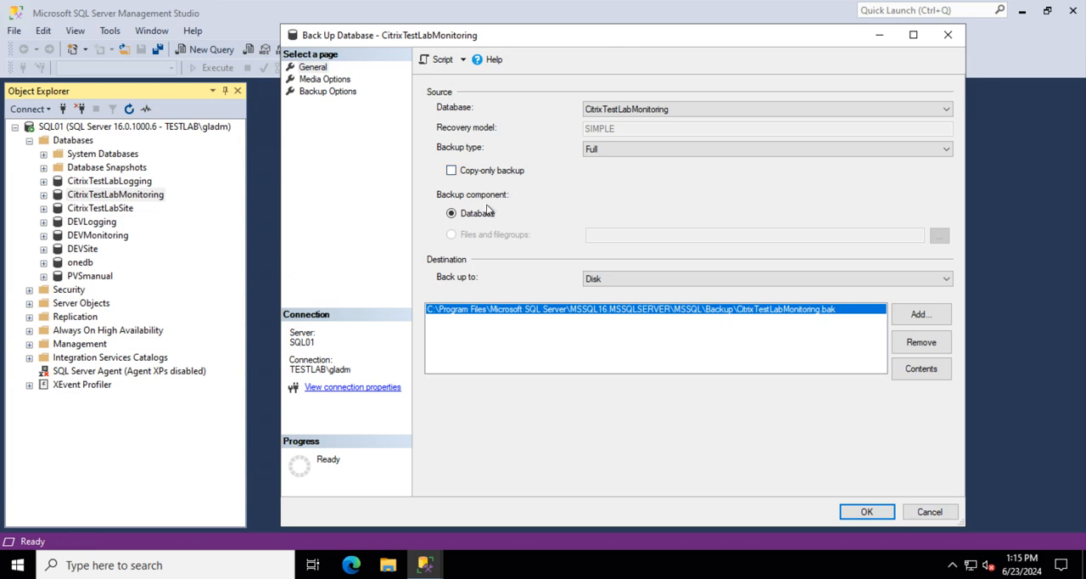
{"action": "left_click", "coordinate": [866, 511]}
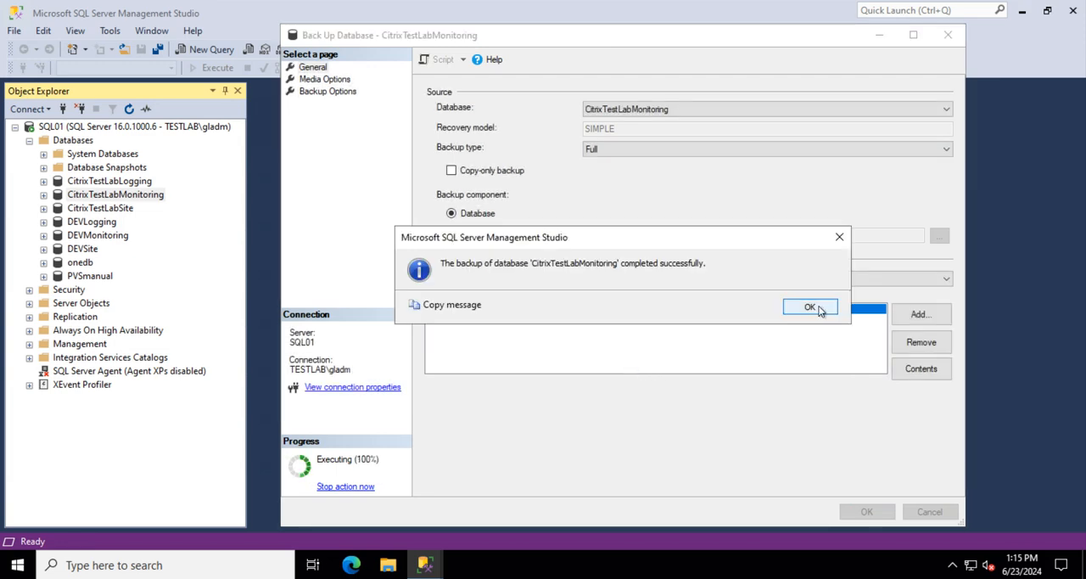
{"action": "left_click", "coordinate": [812, 310]}
Step: Make a full backup of the CitrixTestLabSite database to the preset CitrixTestLabSite.bak disk destination
{"action": "left_click", "coordinate": [117, 210]}
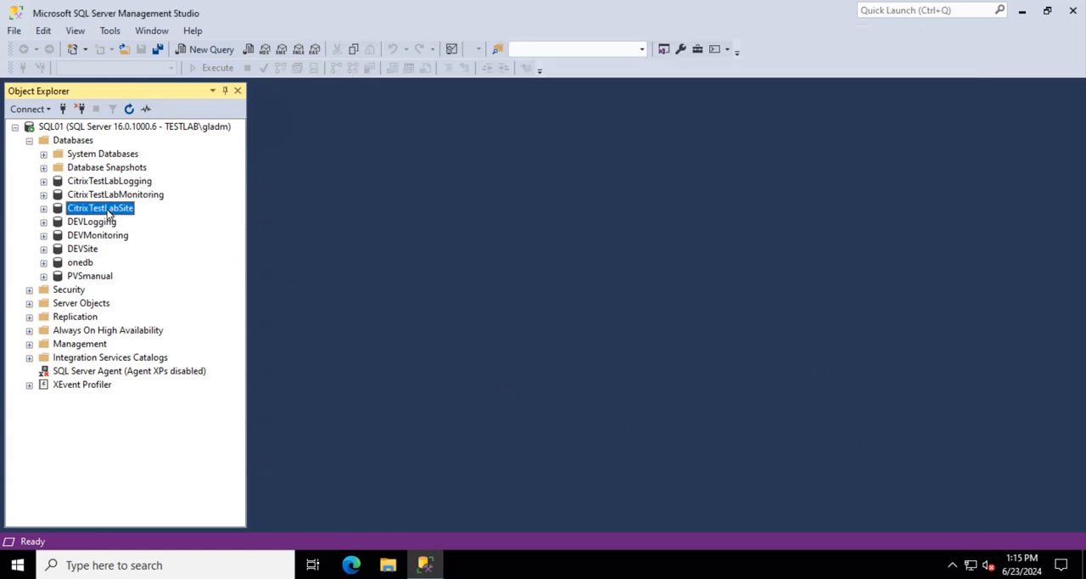
{"action": "right_click", "coordinate": [94, 211]}
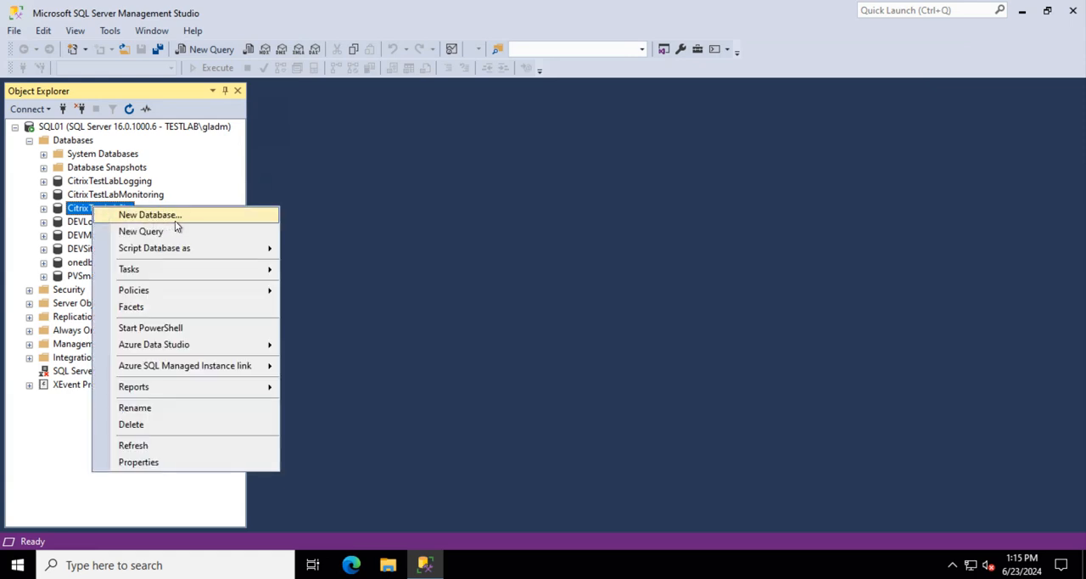
{"action": "mouse_move", "coordinate": [194, 248]}
{"action": "mouse_move", "coordinate": [173, 270]}
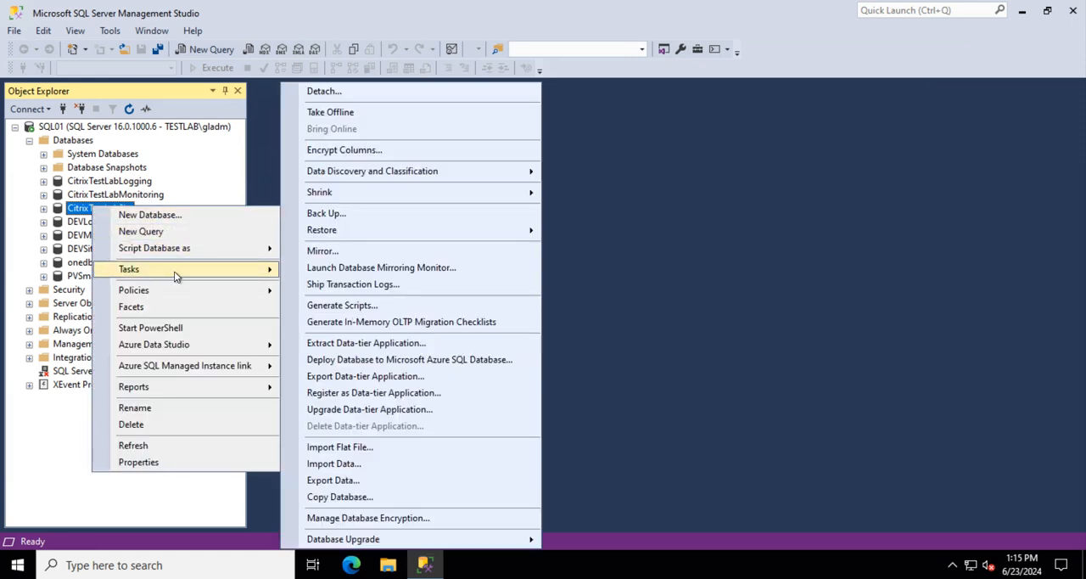
{"action": "left_click", "coordinate": [351, 219]}
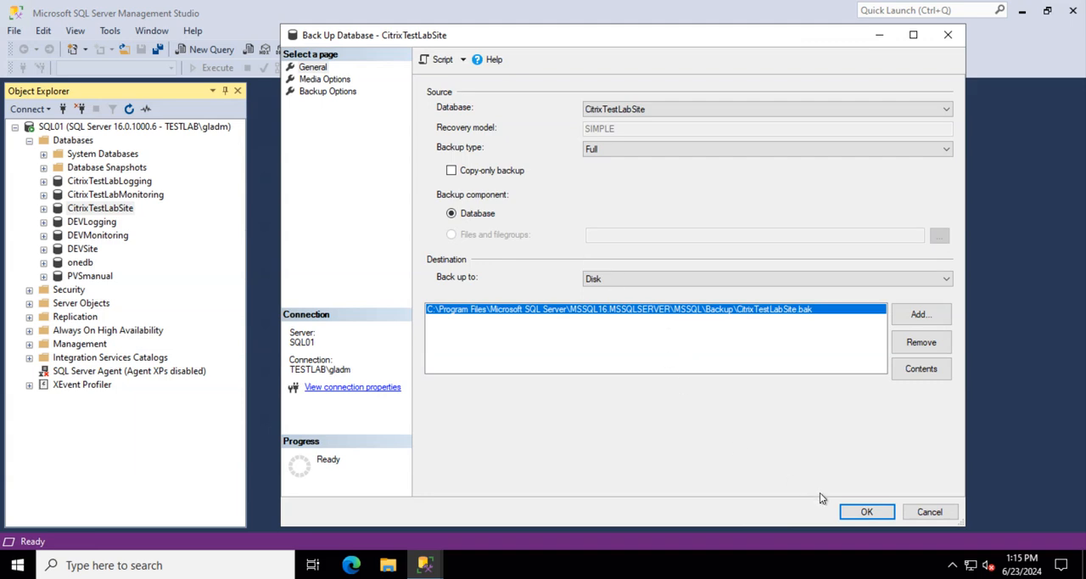
{"action": "left_click", "coordinate": [864, 514]}
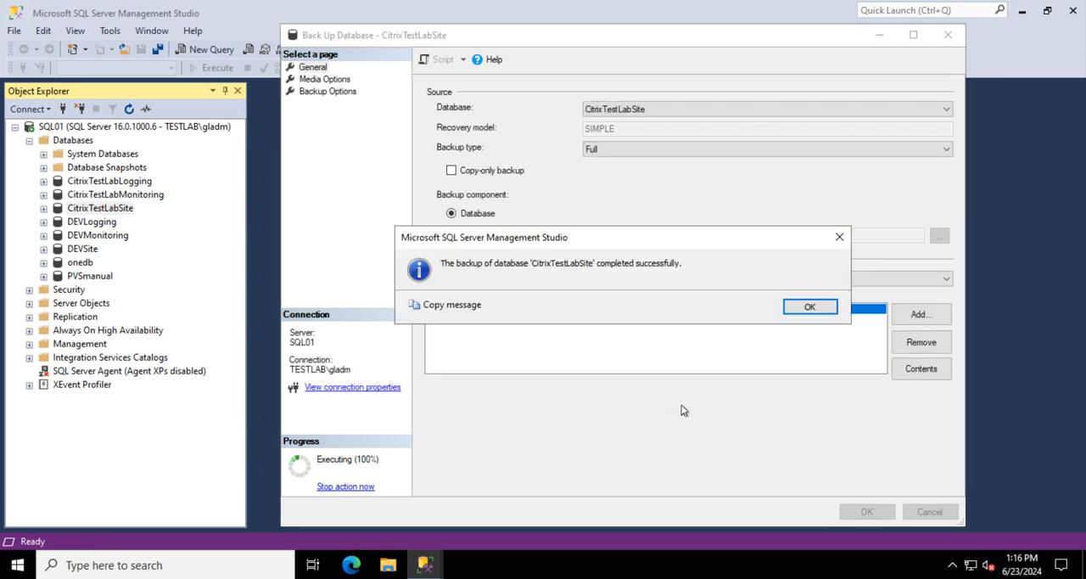
{"action": "left_click", "coordinate": [812, 308]}
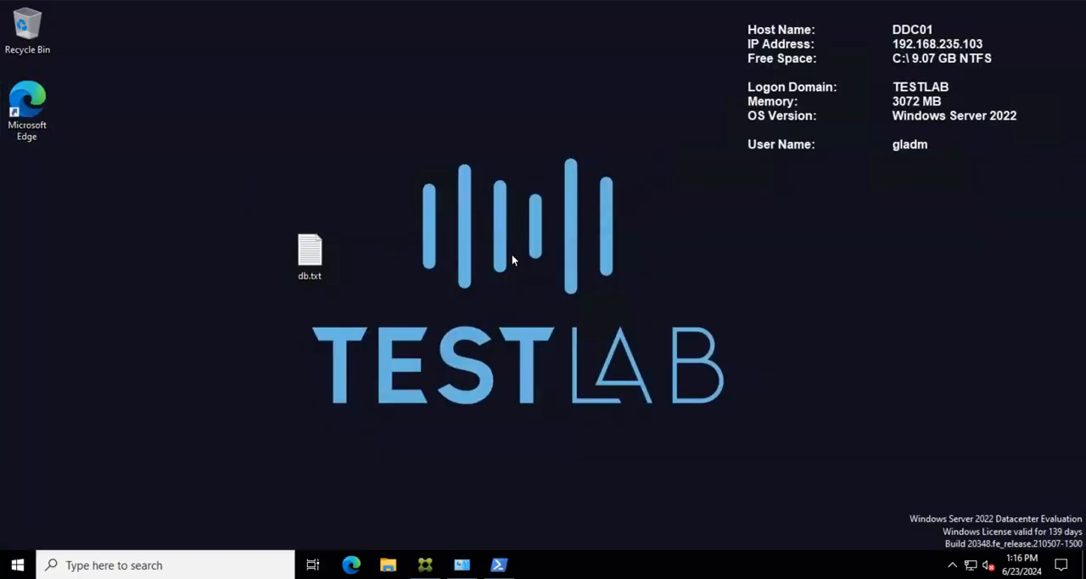
Step: On DDC01, place db.txt beneath the Microsoft Edge desktop icon and close Citrix Studio, PowerShell and Programs and Features
{"action": "left_click_drag", "start_coordinate": [310, 255], "coordinate": [65, 195]}
{"action": "left_click", "coordinate": [398, 298]}
{"action": "left_click", "coordinate": [425, 565]}
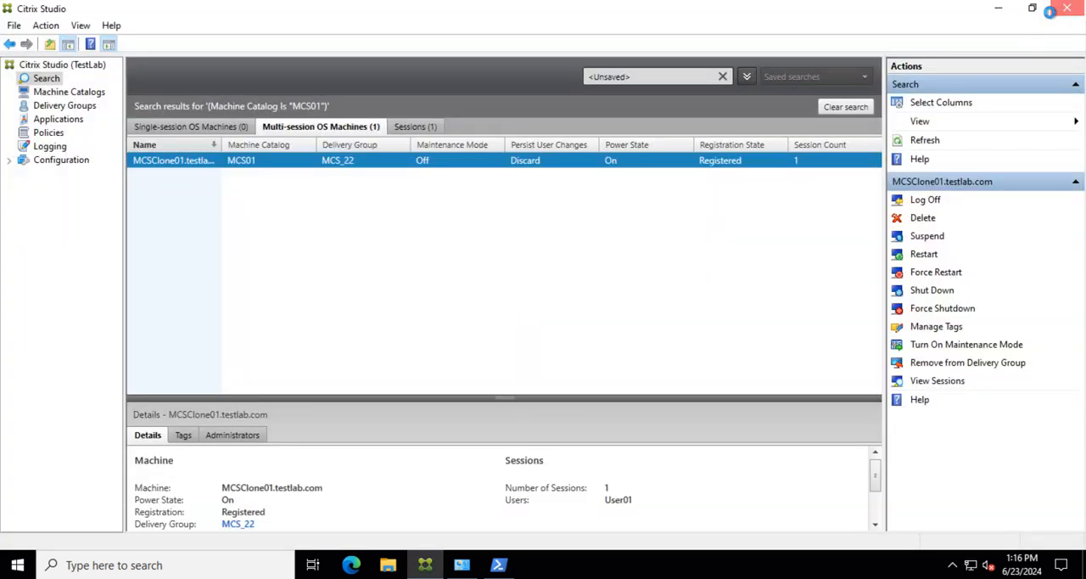
{"action": "left_click", "coordinate": [1057, 9]}
{"action": "left_click", "coordinate": [461, 564]}
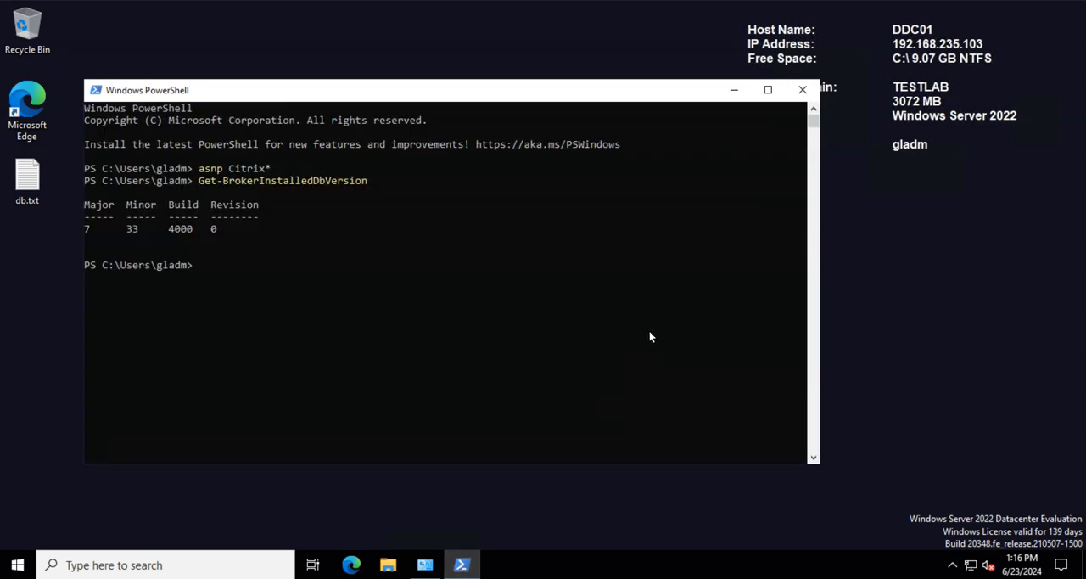
{"action": "left_click", "coordinate": [810, 84]}
{"action": "left_click", "coordinate": [438, 564]}
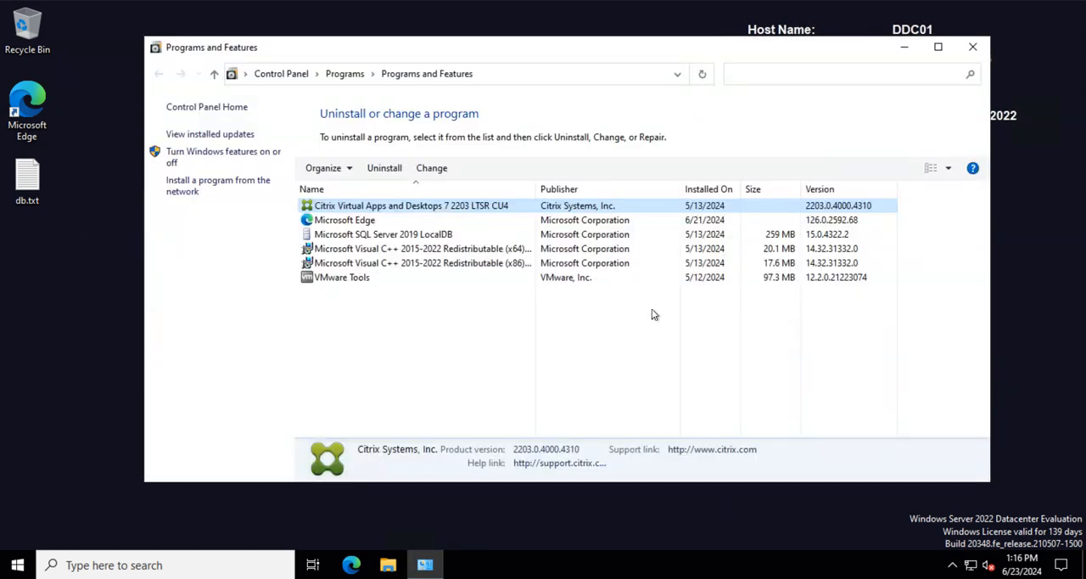
{"action": "left_click", "coordinate": [972, 48]}
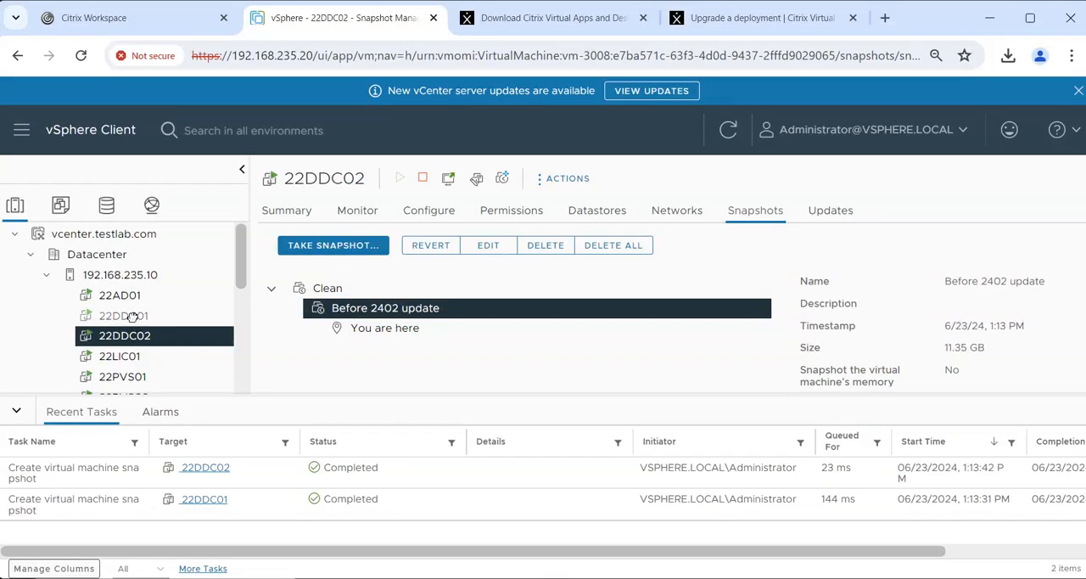
Step: In vSphere Client, open the settings of virtual machine 22DDC01 and set CD/DVD drive 1 to Datastore ISO File
{"action": "left_click", "coordinate": [146, 318]}
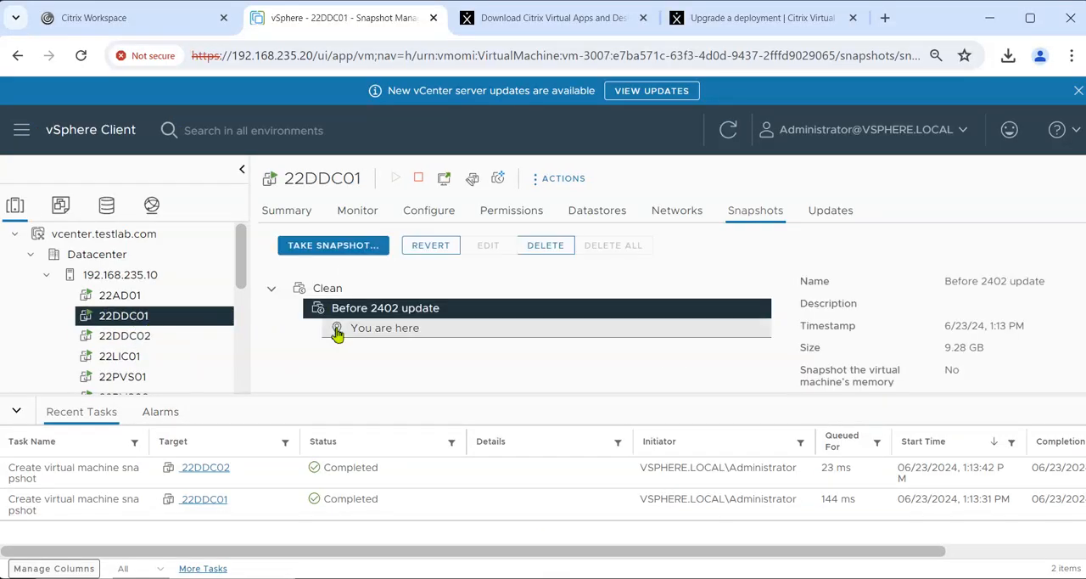
{"action": "right_click", "coordinate": [148, 325]}
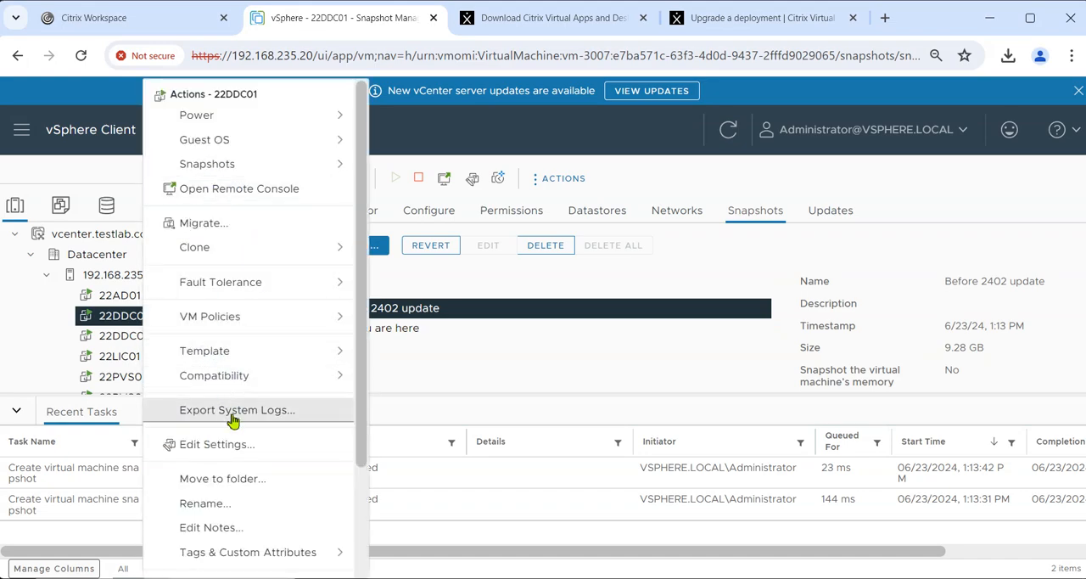
{"action": "left_click", "coordinate": [218, 448]}
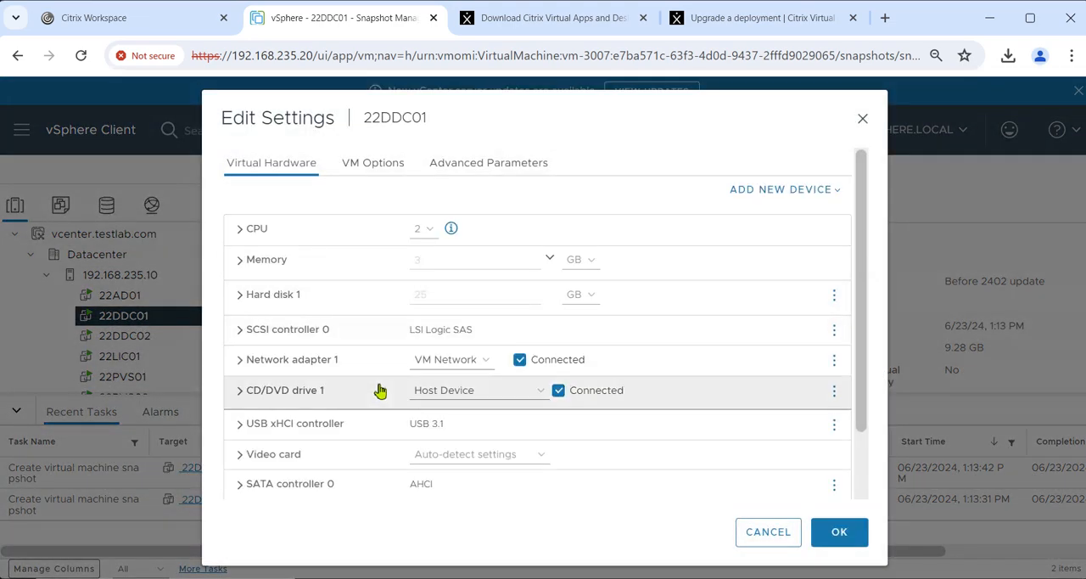
{"action": "scroll", "coordinate": [390, 394], "scroll_direction": "down", "scroll_amount": 2}
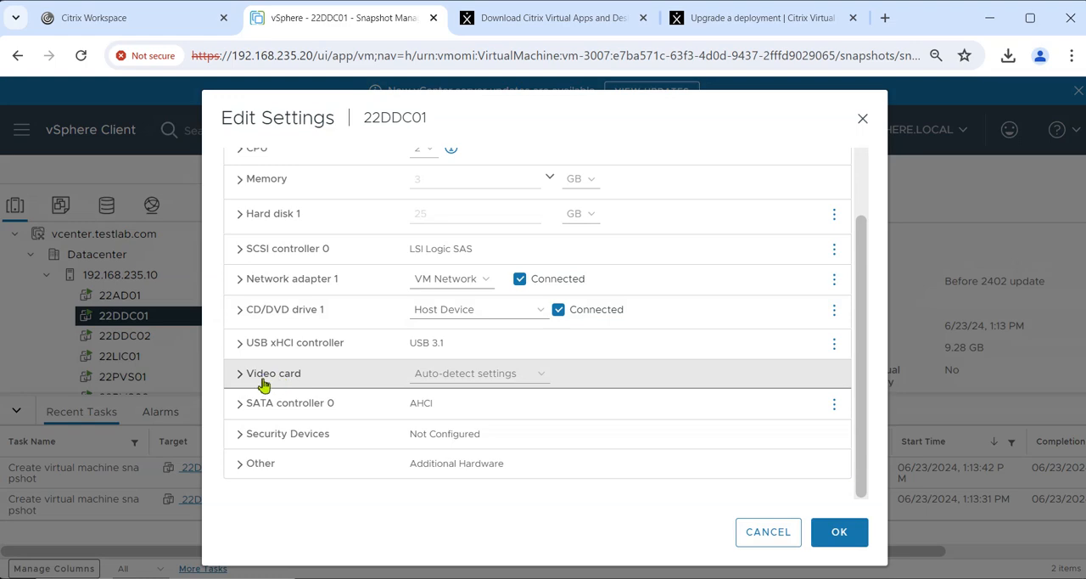
{"action": "left_click", "coordinate": [238, 311]}
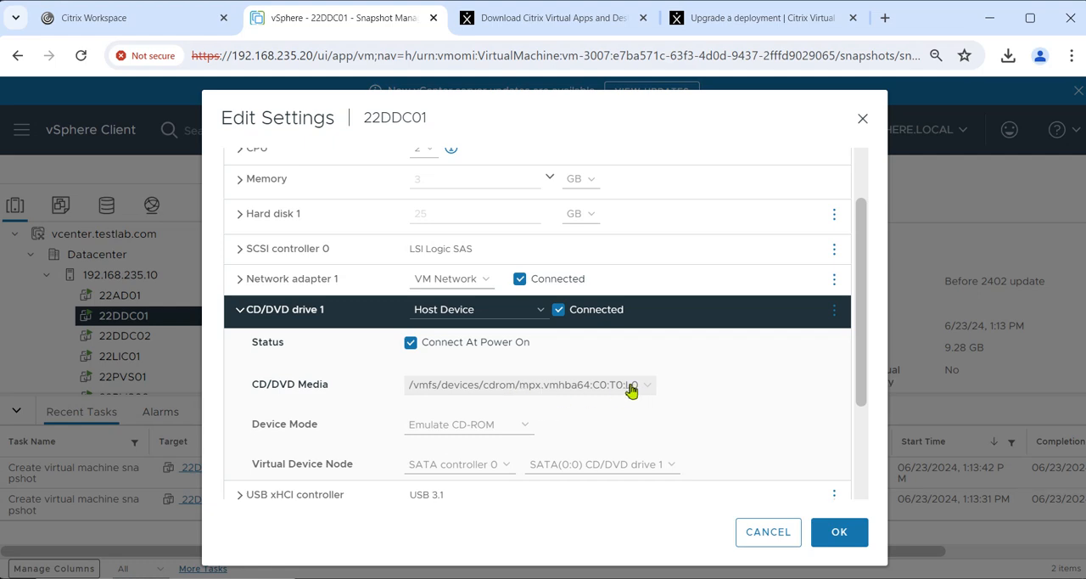
{"action": "left_click", "coordinate": [569, 391]}
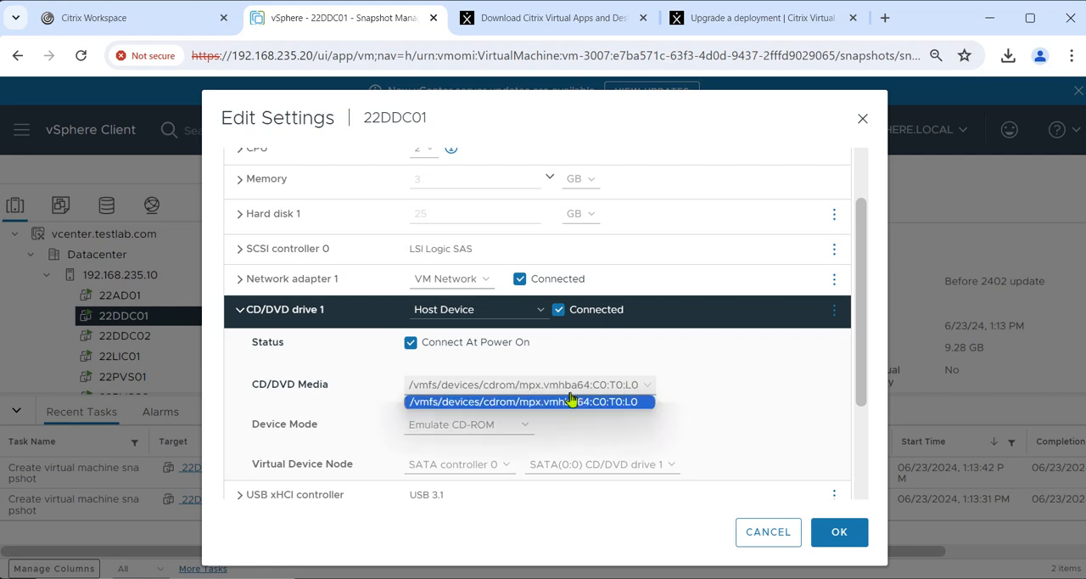
{"action": "left_click", "coordinate": [620, 405]}
{"action": "scroll", "coordinate": [548, 390], "scroll_direction": "down", "scroll_amount": 2}
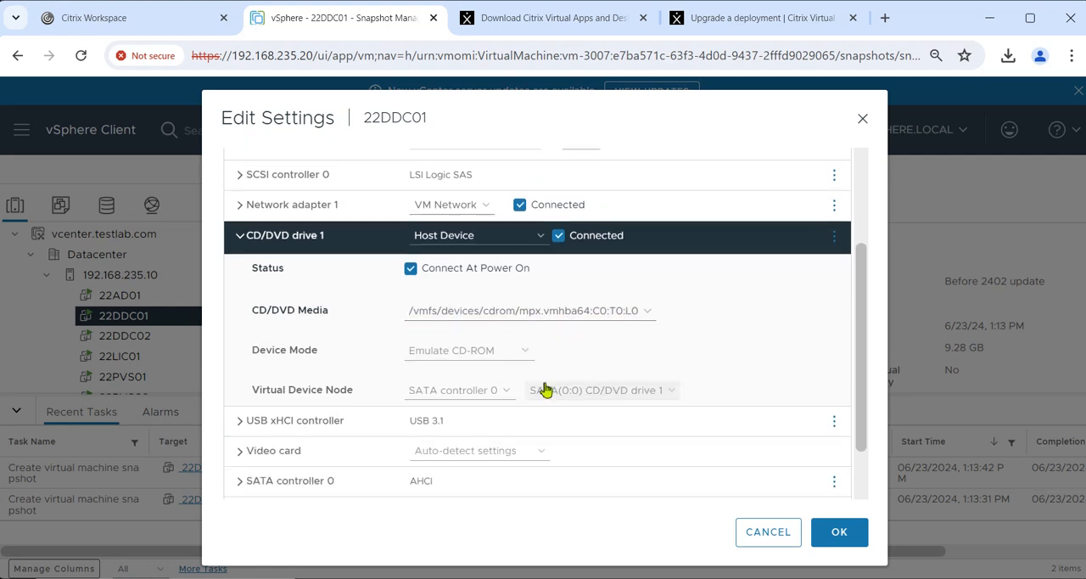
{"action": "left_click", "coordinate": [539, 223]}
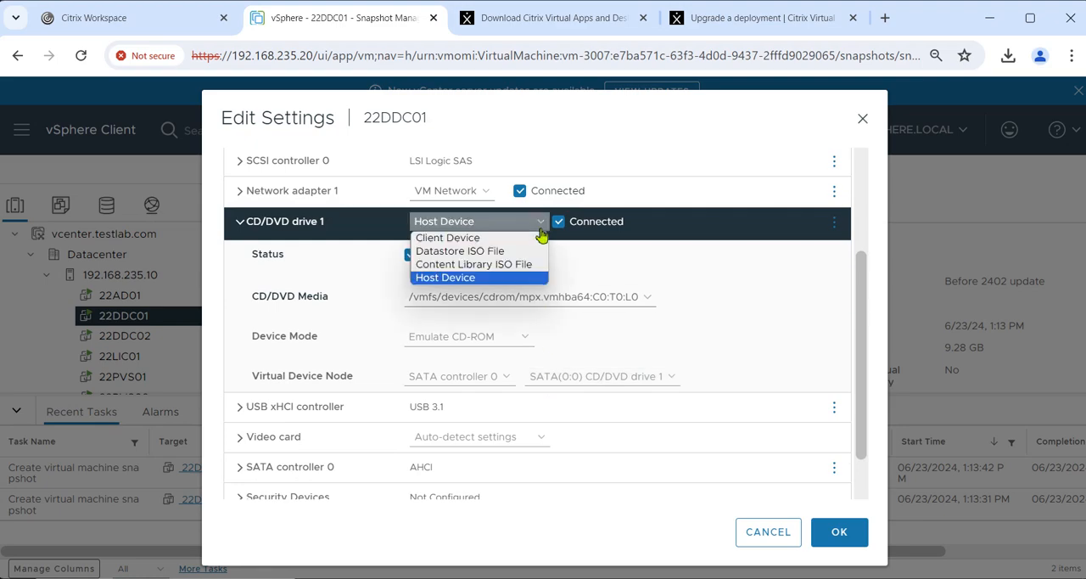
{"action": "left_click", "coordinate": [499, 254]}
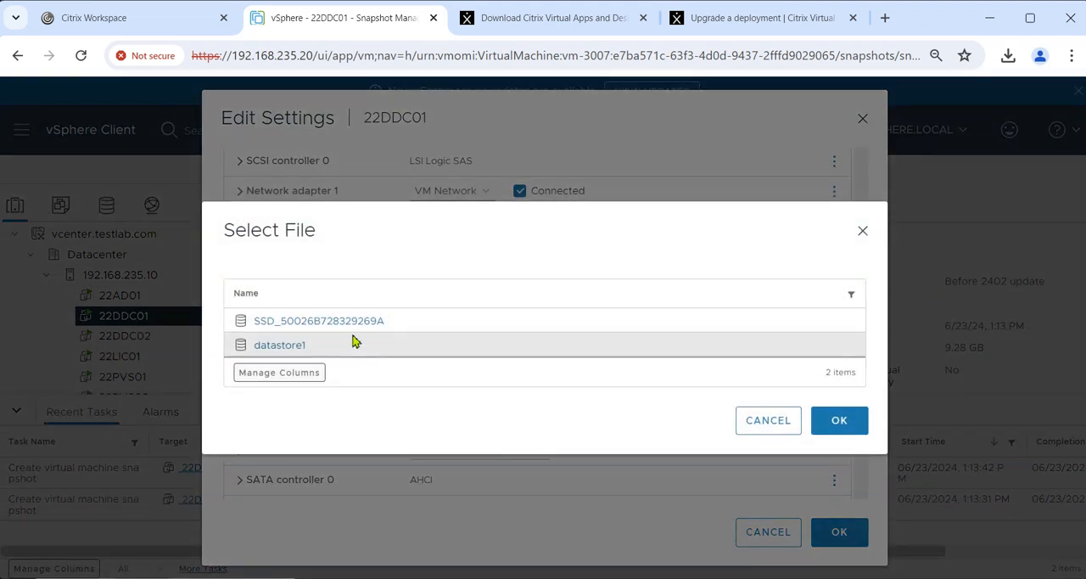
Step: Mount CVAD_7_2402_LTSR.iso from the ISO folder of the SSD_50026B728329269A datastore and save the 22DDC01 settings
{"action": "left_click", "coordinate": [294, 323]}
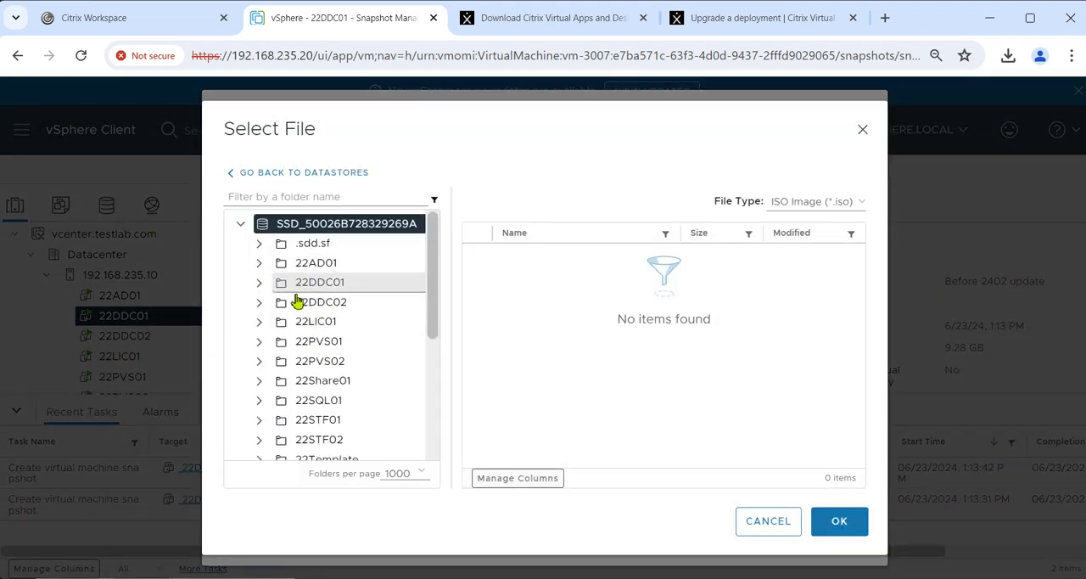
{"action": "scroll", "coordinate": [320, 365], "scroll_direction": "down", "scroll_amount": 1}
{"action": "scroll", "coordinate": [320, 364], "scroll_direction": "down", "scroll_amount": 3}
{"action": "left_click", "coordinate": [306, 365]}
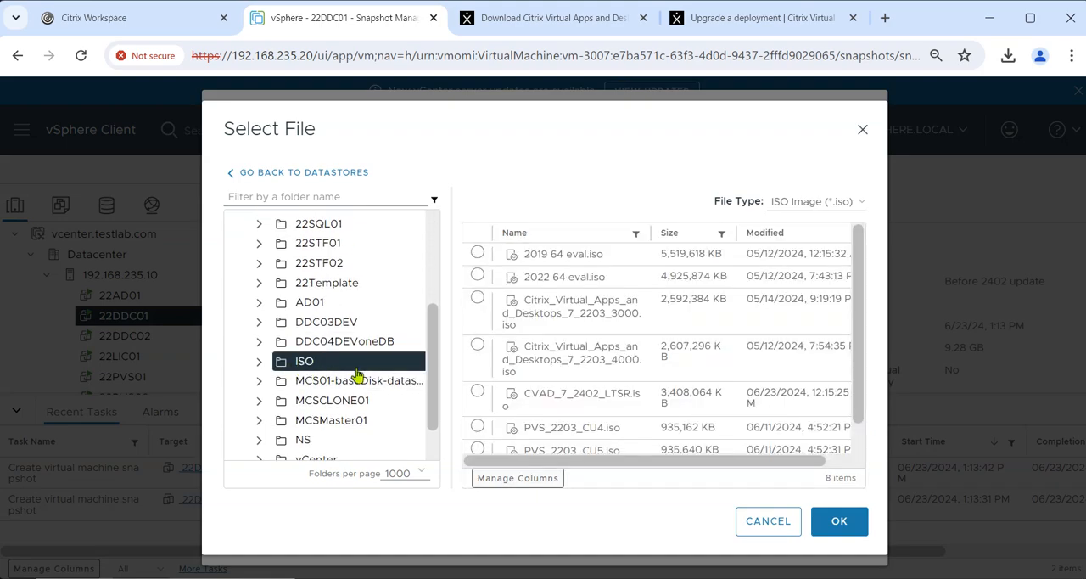
{"action": "scroll", "coordinate": [581, 365], "scroll_direction": "down", "scroll_amount": 1}
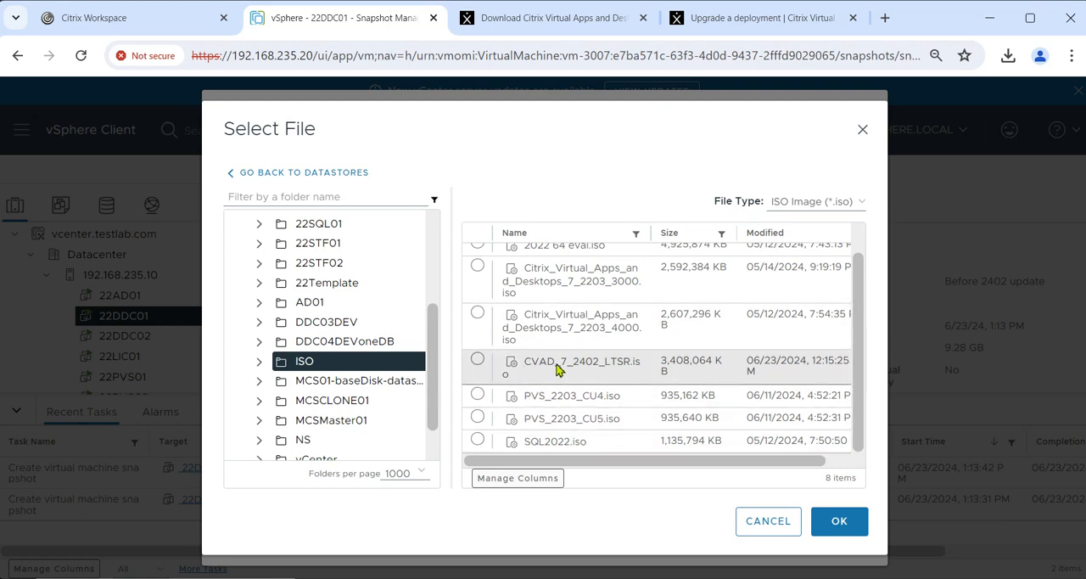
{"action": "left_click", "coordinate": [477, 361]}
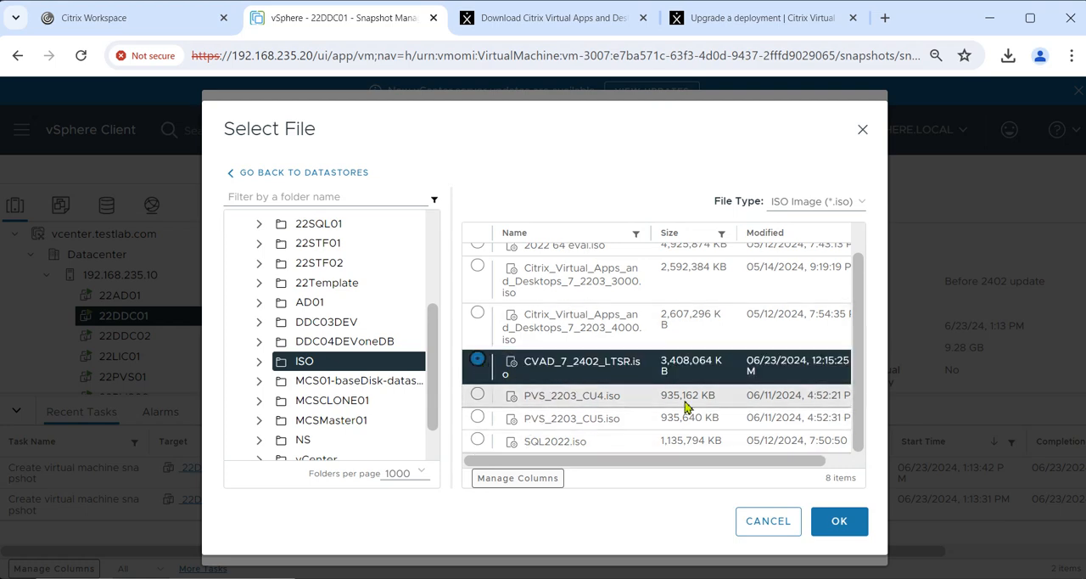
{"action": "left_click", "coordinate": [821, 530]}
{"action": "left_click", "coordinate": [837, 527]}
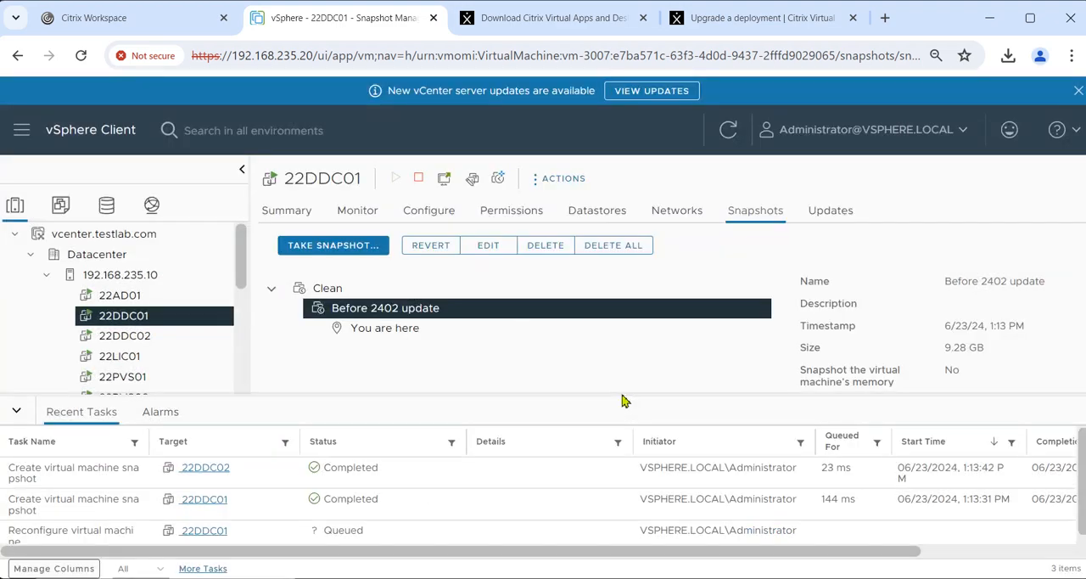
Step: Open the settings of virtual machine 22DDC02 and expand the CD/DVD drive 1 details
{"action": "left_click", "coordinate": [148, 343]}
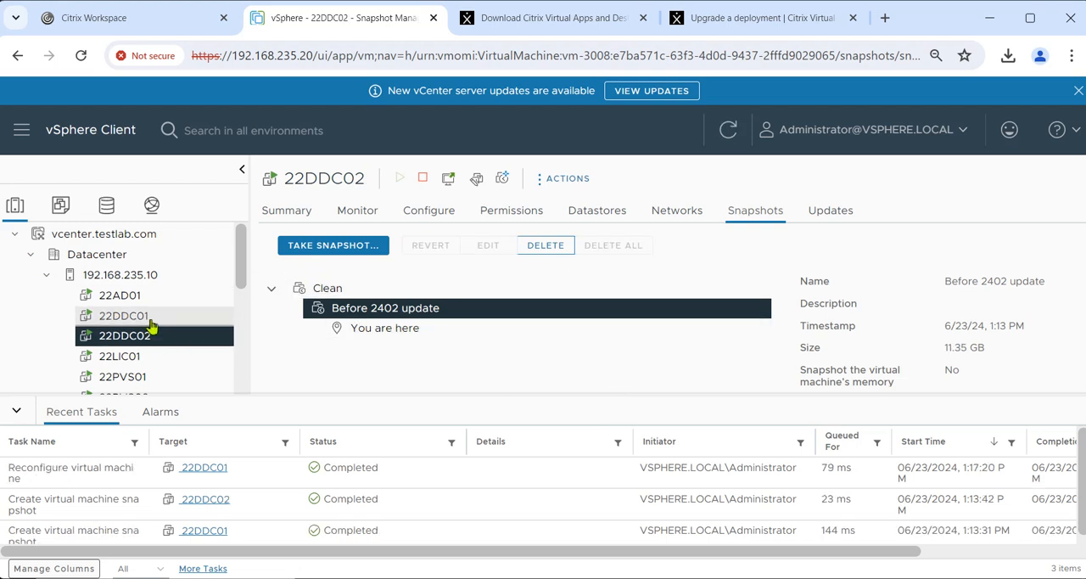
{"action": "right_click", "coordinate": [142, 342]}
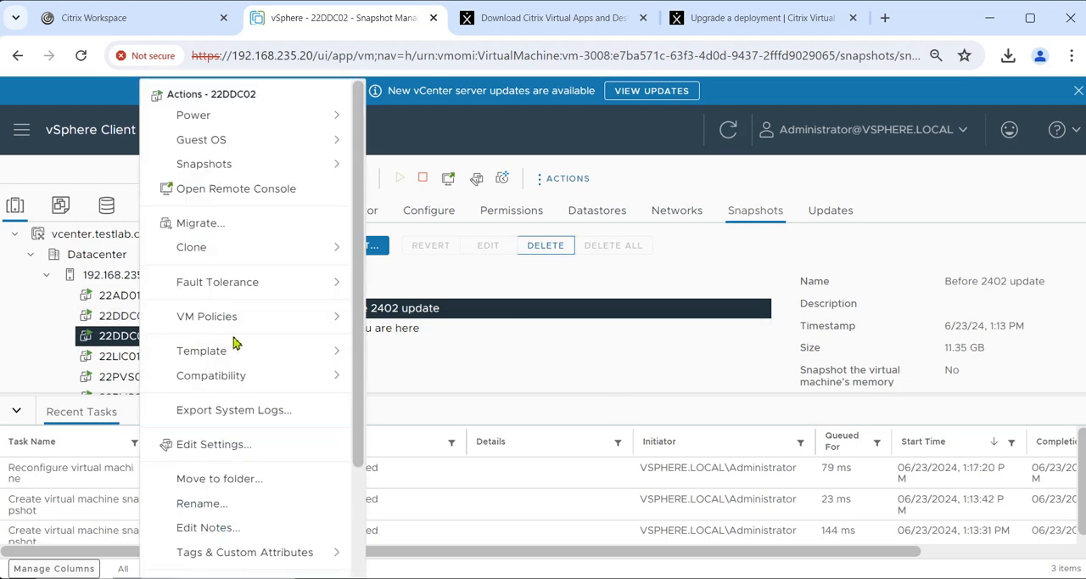
{"action": "left_click", "coordinate": [233, 448]}
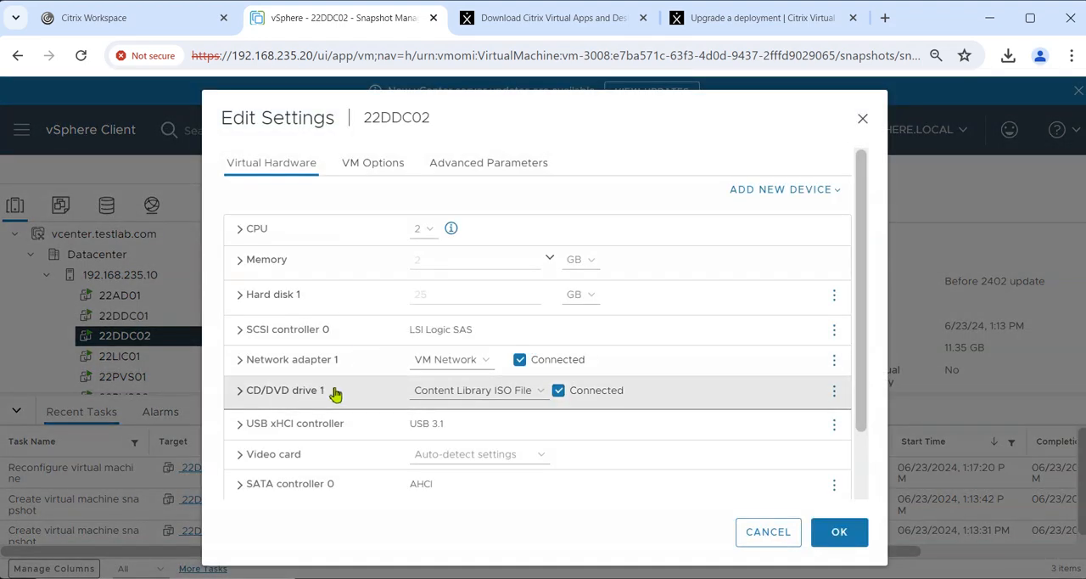
{"action": "left_click", "coordinate": [241, 395]}
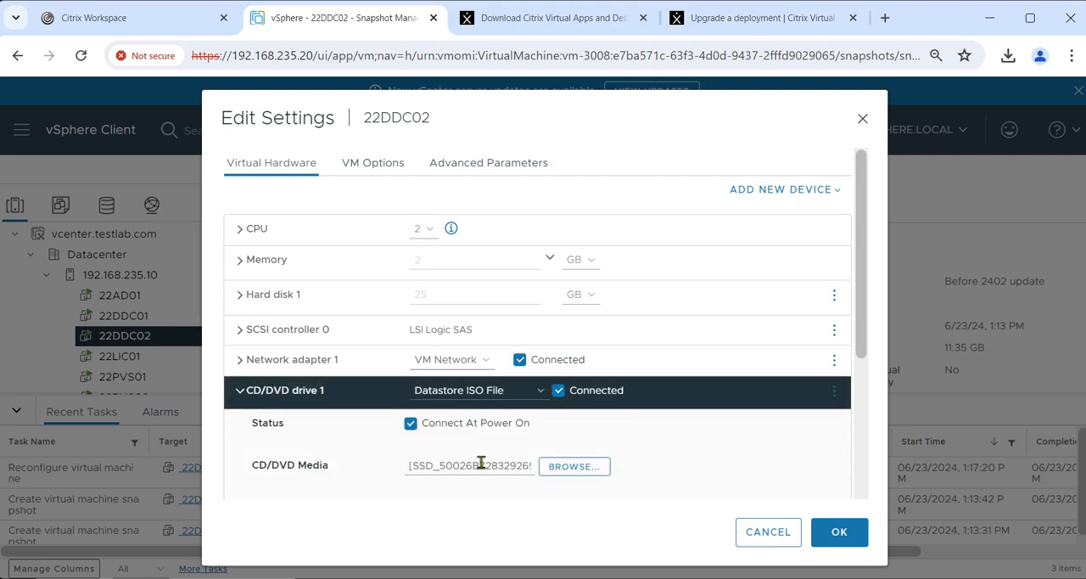
Step: Mount CVAD_7_2402_LTSR.iso from the ISO folder of datastore SSD_50026B728329269A and save the 22DDC02 settings
{"action": "left_click", "coordinate": [570, 469]}
{"action": "left_click", "coordinate": [316, 331]}
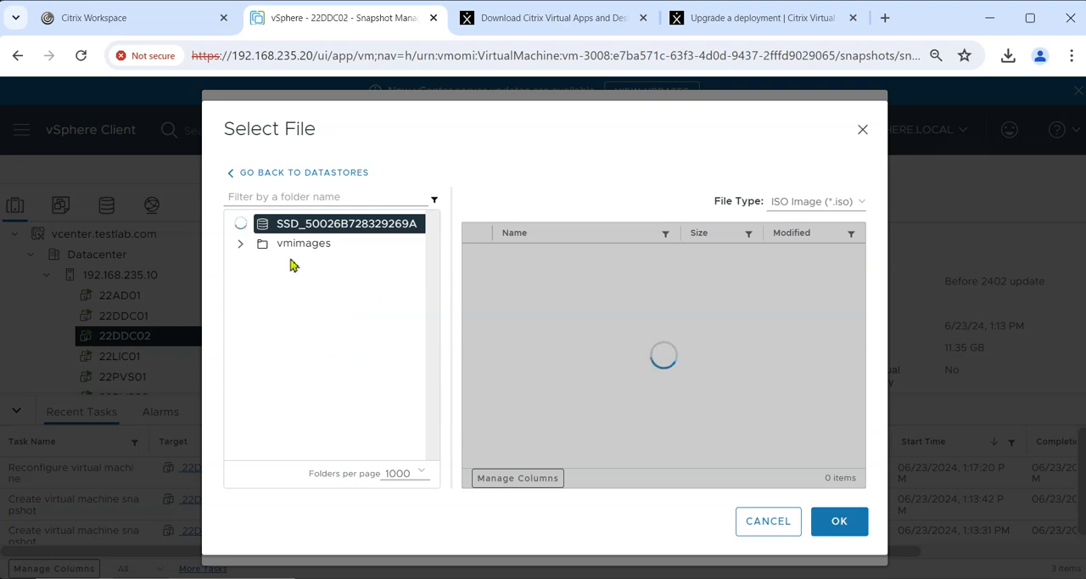
{"action": "scroll", "coordinate": [288, 357], "scroll_direction": "down", "scroll_amount": 5}
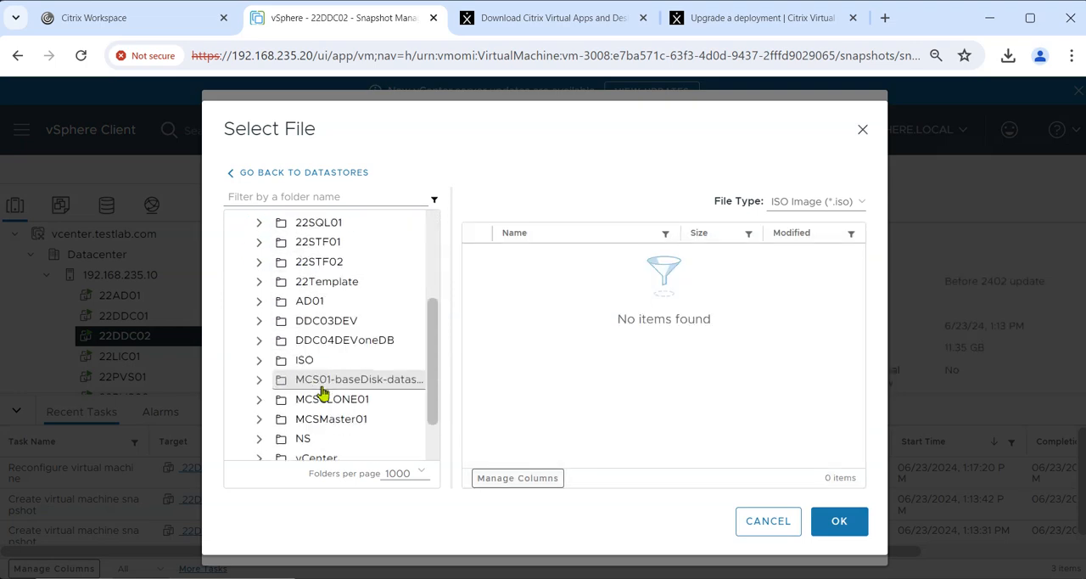
{"action": "left_click", "coordinate": [293, 309]}
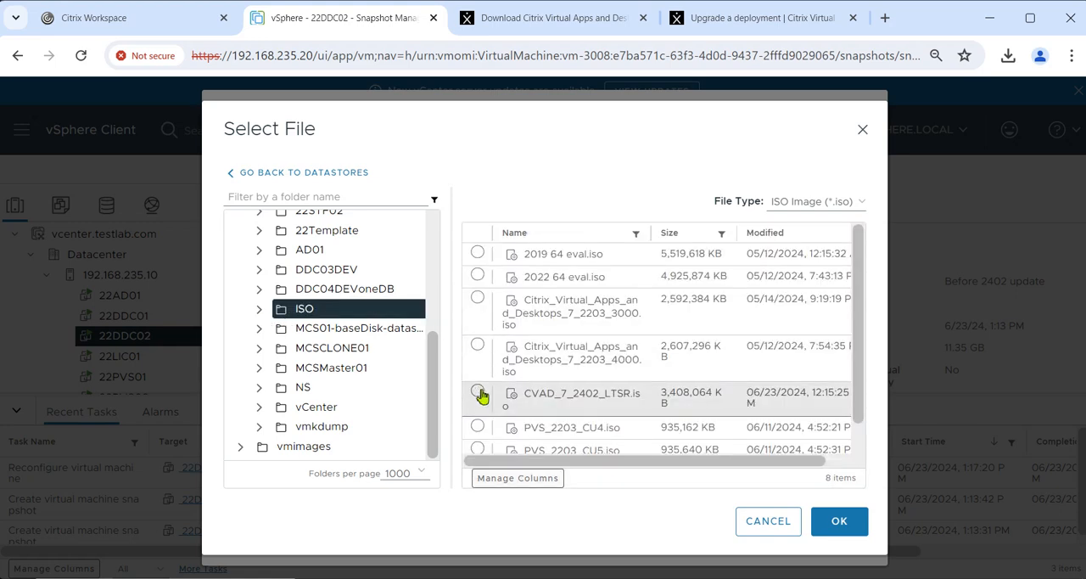
{"action": "scroll", "coordinate": [477, 382], "scroll_direction": "down", "scroll_amount": 2}
{"action": "left_click", "coordinate": [477, 359]}
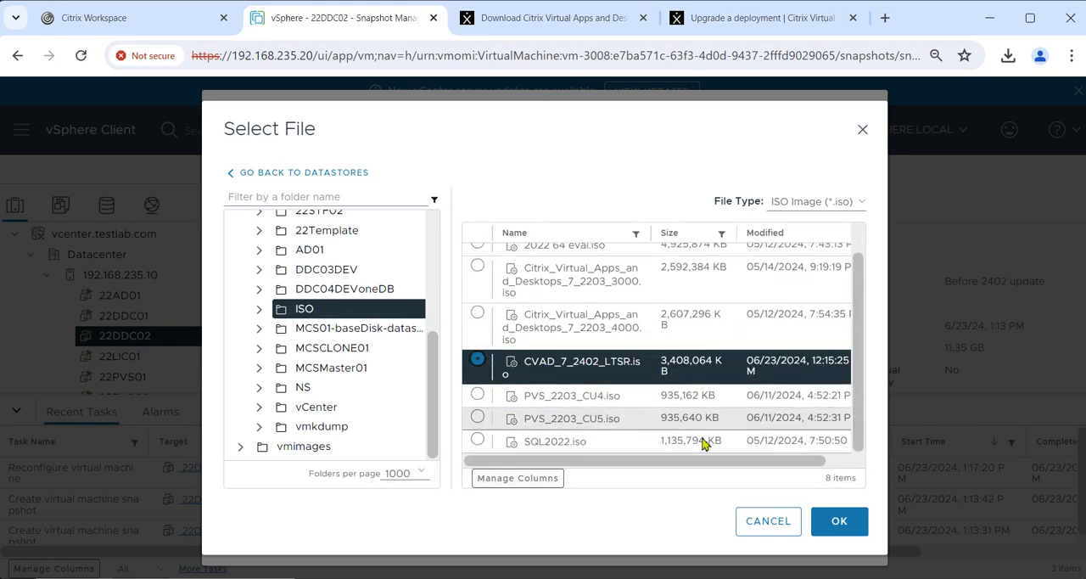
{"action": "left_click", "coordinate": [835, 521]}
{"action": "left_click", "coordinate": [836, 529]}
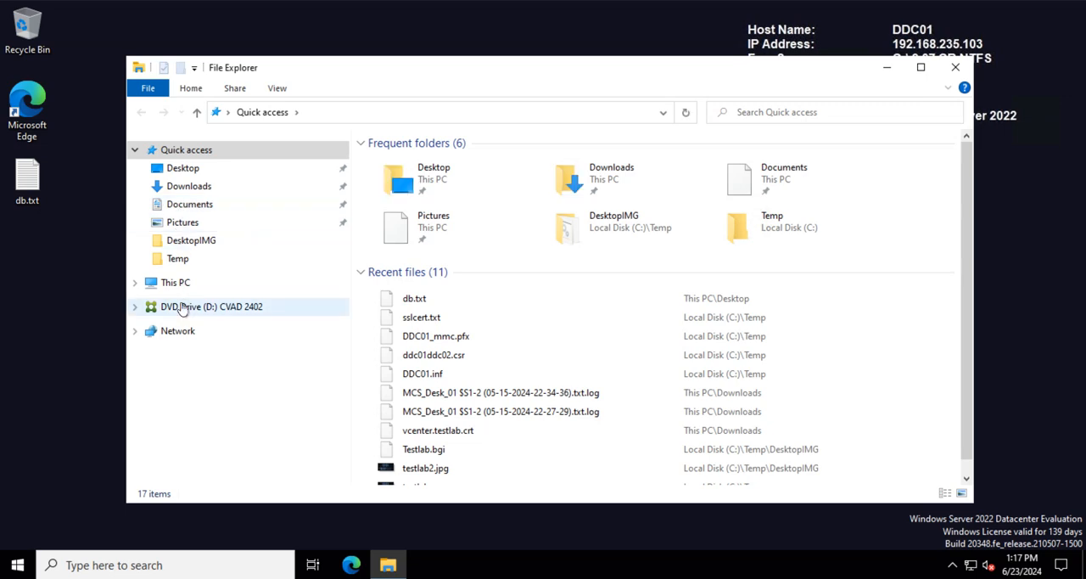
Step: On DDC01, run AutoSelect.exe from the CVAD 2402 DVD drive as administrator and start the Studio and Server Components upgrade
{"action": "left_click", "coordinate": [181, 309]}
{"action": "left_click", "coordinate": [408, 258]}
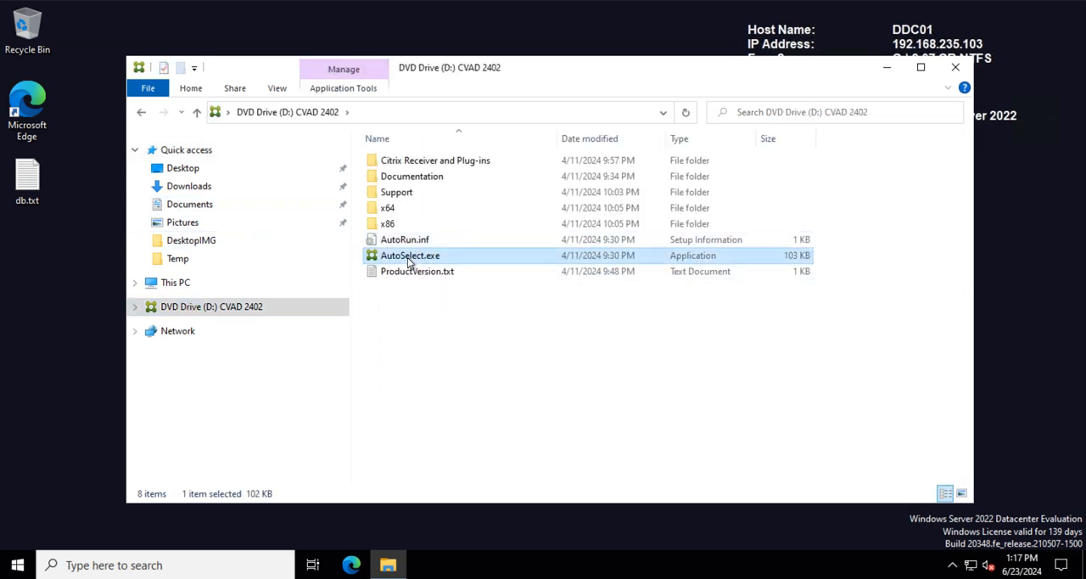
{"action": "right_click", "coordinate": [408, 262]}
{"action": "left_click", "coordinate": [447, 286]}
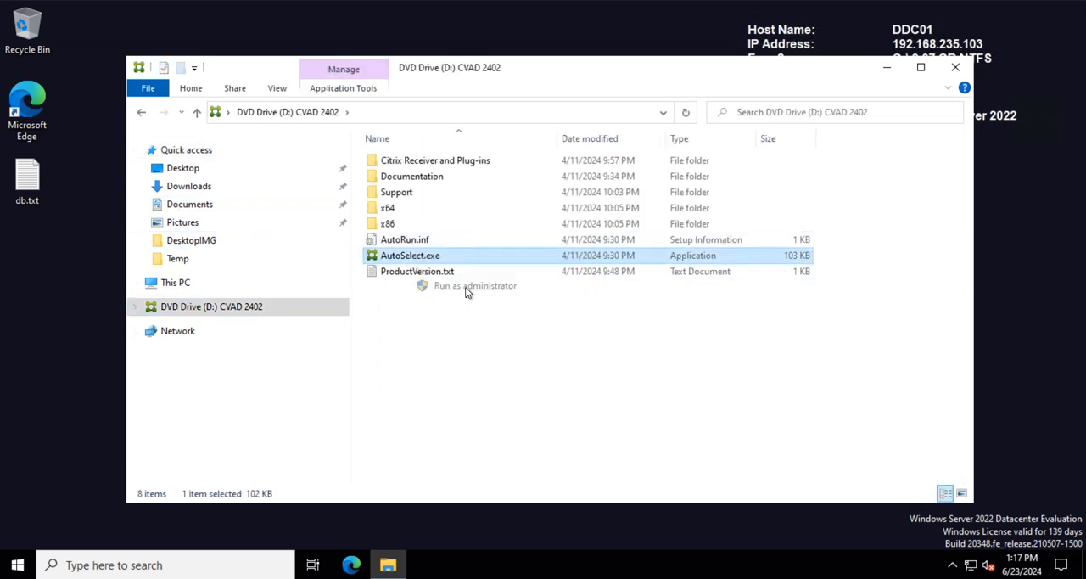
{"action": "left_click", "coordinate": [477, 386]}
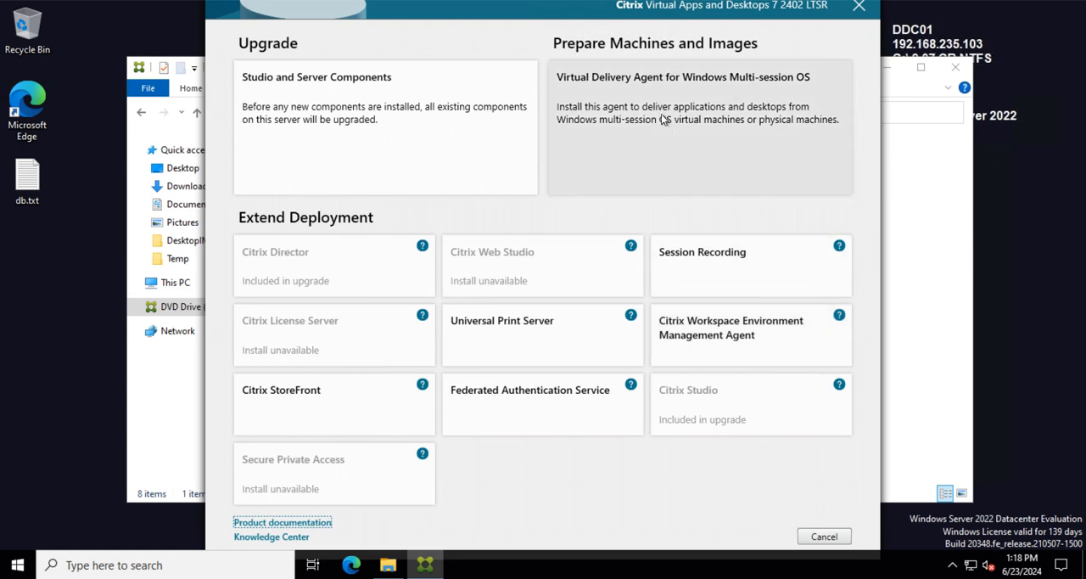
{"action": "left_click", "coordinate": [378, 125]}
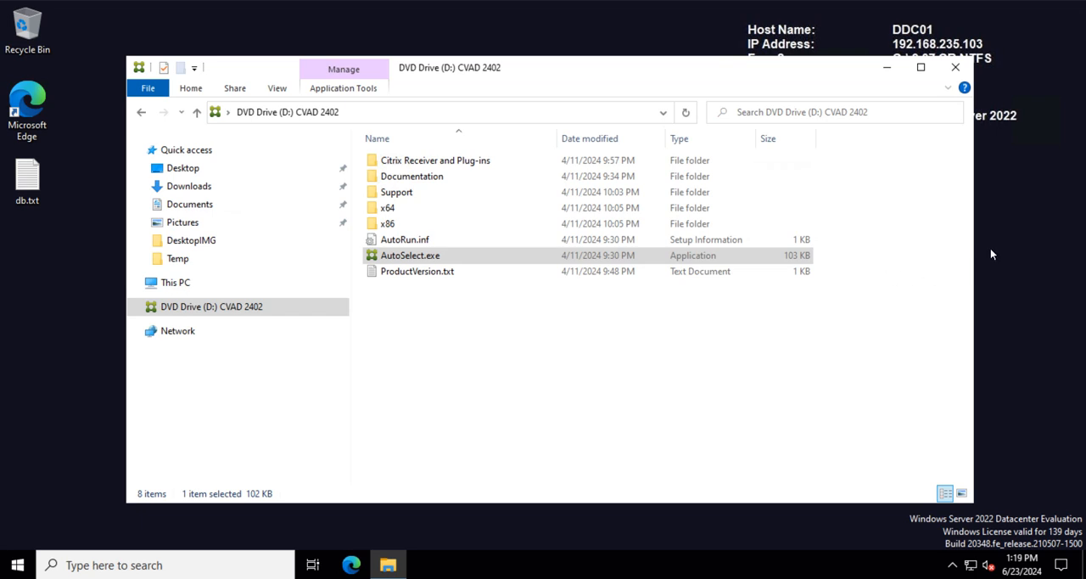
Step: Minimize File Explorer and the MCS_Desk_01 session, and review the upgrade sequence diagram in the Citrix Upgrade a Deployment documentation
{"action": "left_click", "coordinate": [886, 67]}
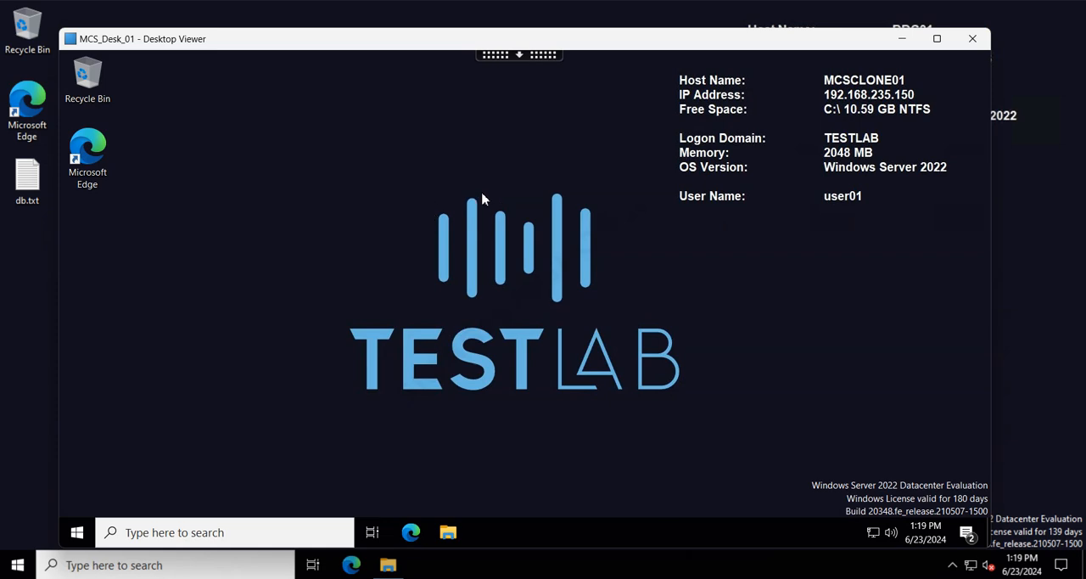
{"action": "left_click", "coordinate": [901, 39]}
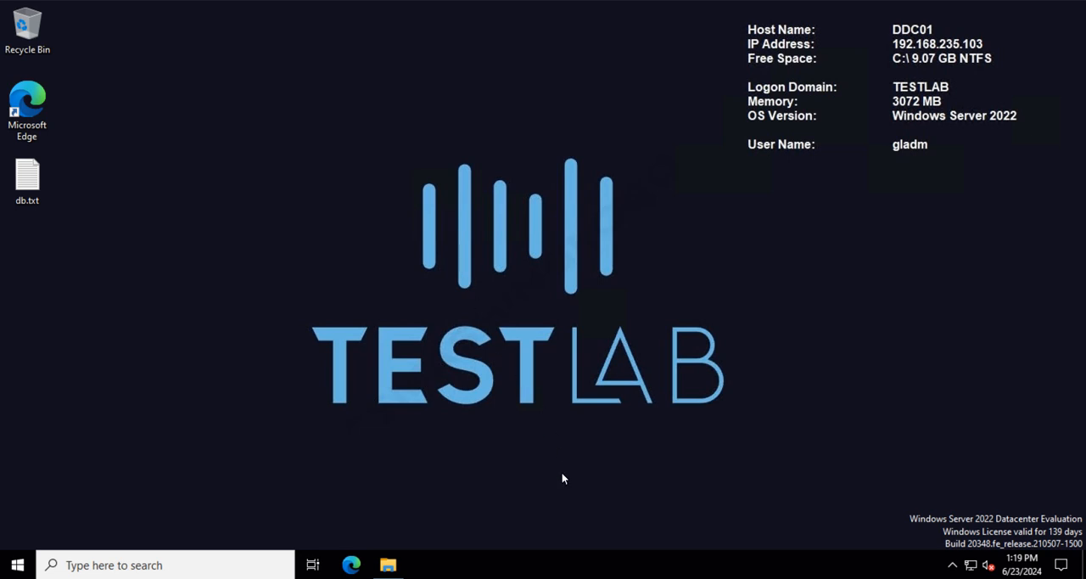
{"action": "left_click", "coordinate": [572, 578]}
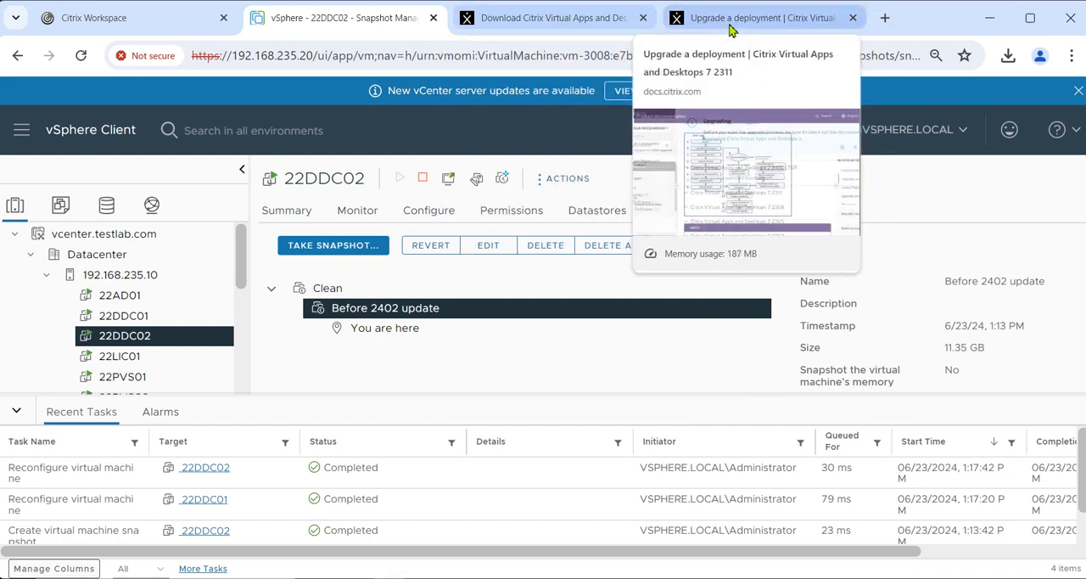
{"action": "left_click", "coordinate": [730, 28]}
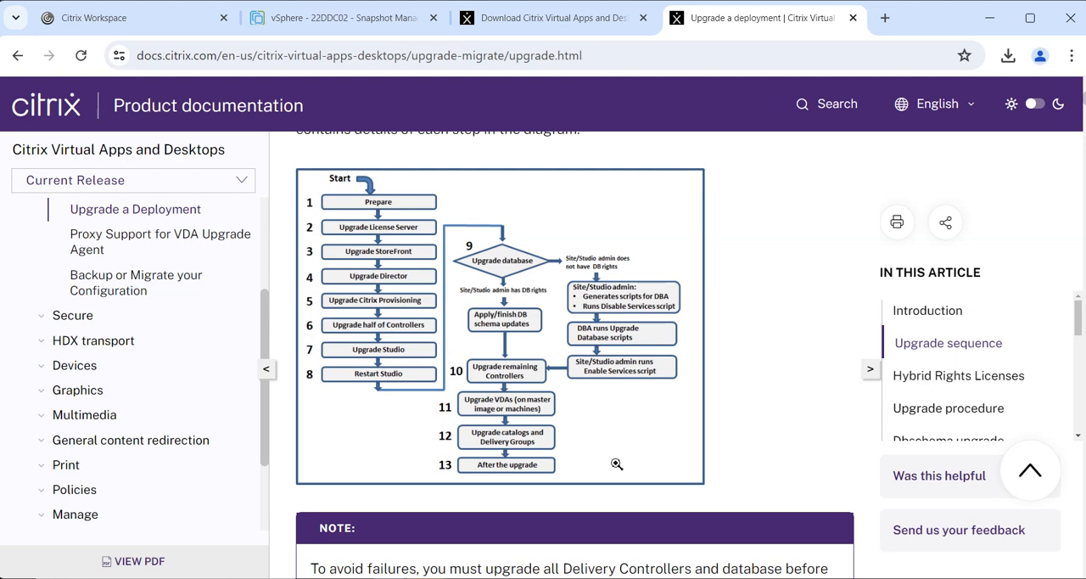
{"action": "mouse_move", "coordinate": [706, 578]}
{"action": "left_click", "coordinate": [986, 21]}
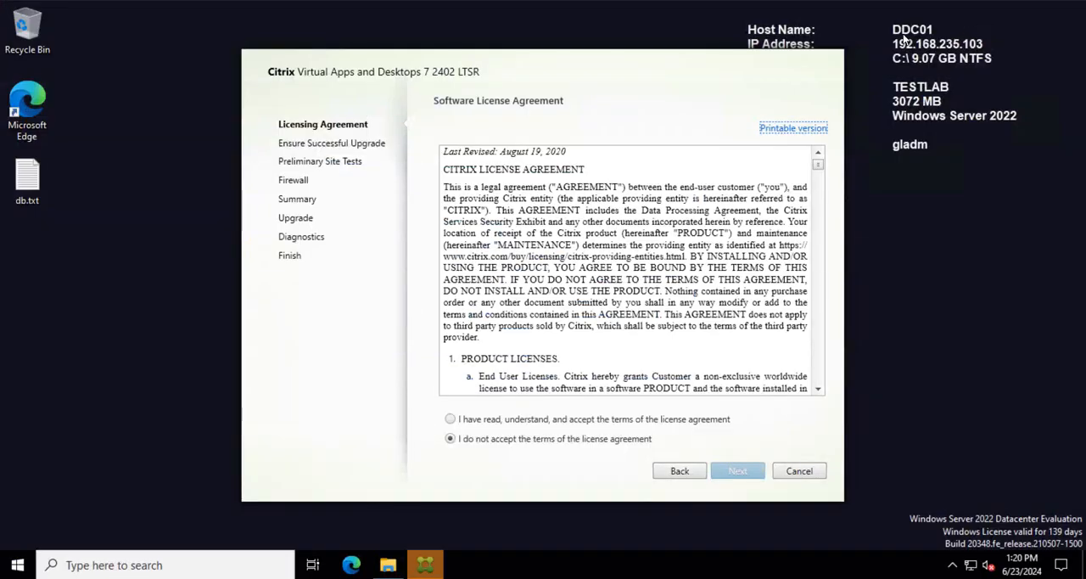
Step: Accept the terms of the Citrix software license agreement and continue to the successful-upgrade checklist
{"action": "left_click", "coordinate": [470, 421]}
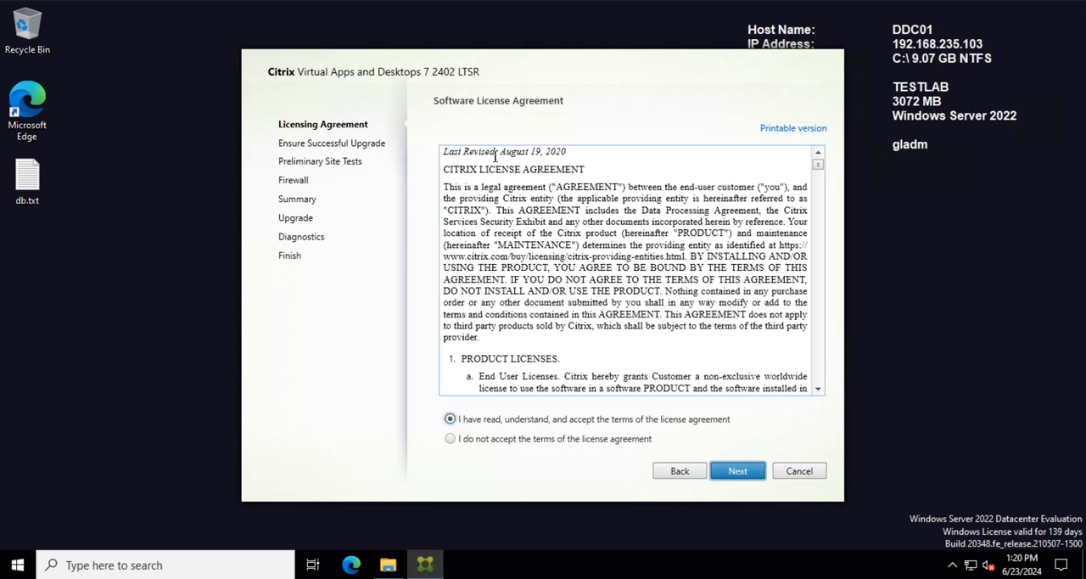
{"action": "left_click_drag", "start_coordinate": [529, 71], "coordinate": [469, 63]}
{"action": "left_click", "coordinate": [668, 458]}
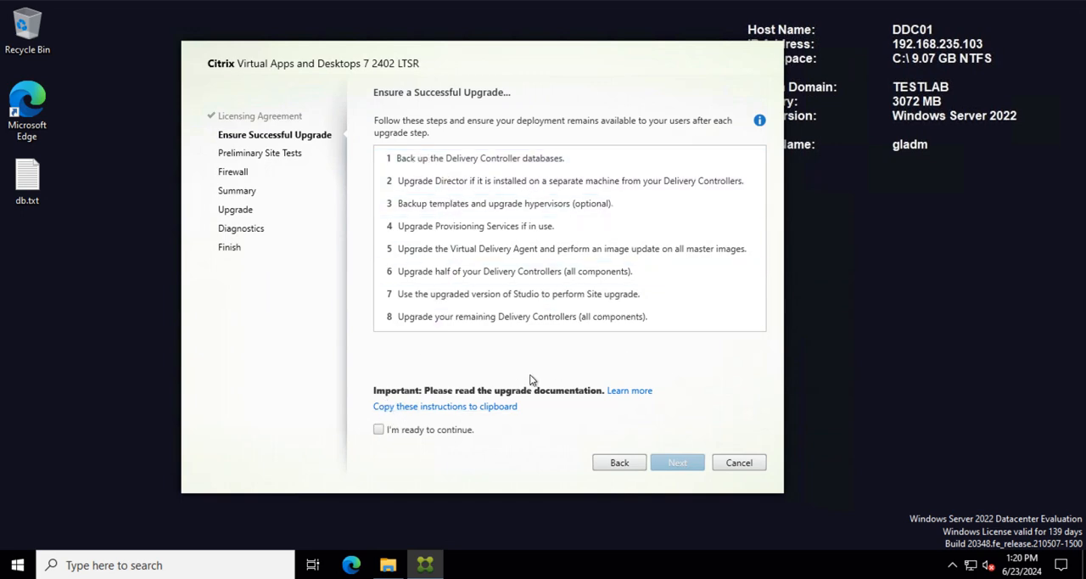
Step: Confirm readiness to continue, acknowledge the RAM notice and start the preliminary site tests
{"action": "left_click", "coordinate": [389, 431]}
{"action": "left_click", "coordinate": [678, 458]}
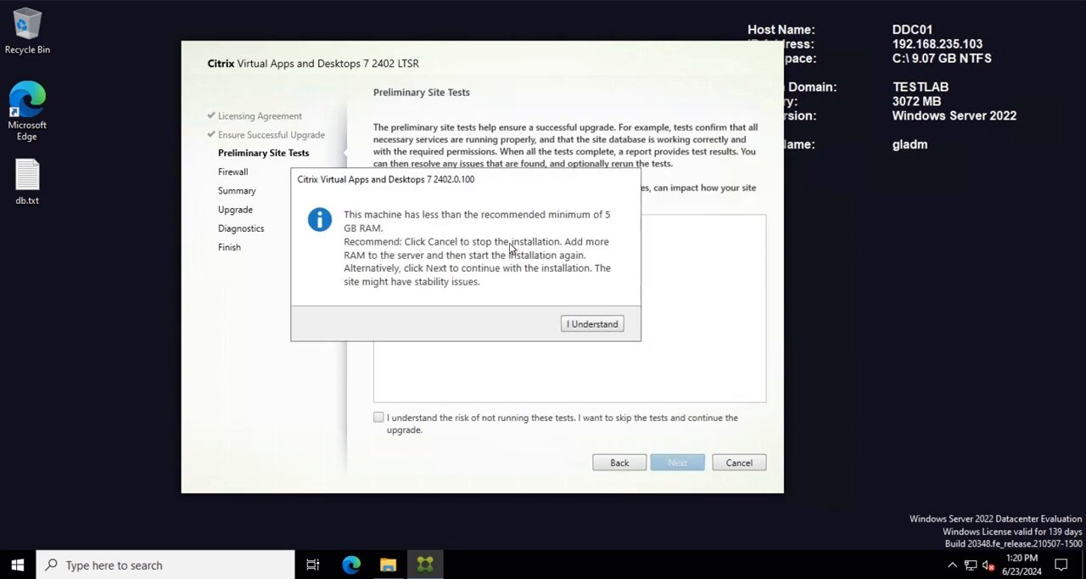
{"action": "left_click", "coordinate": [577, 324]}
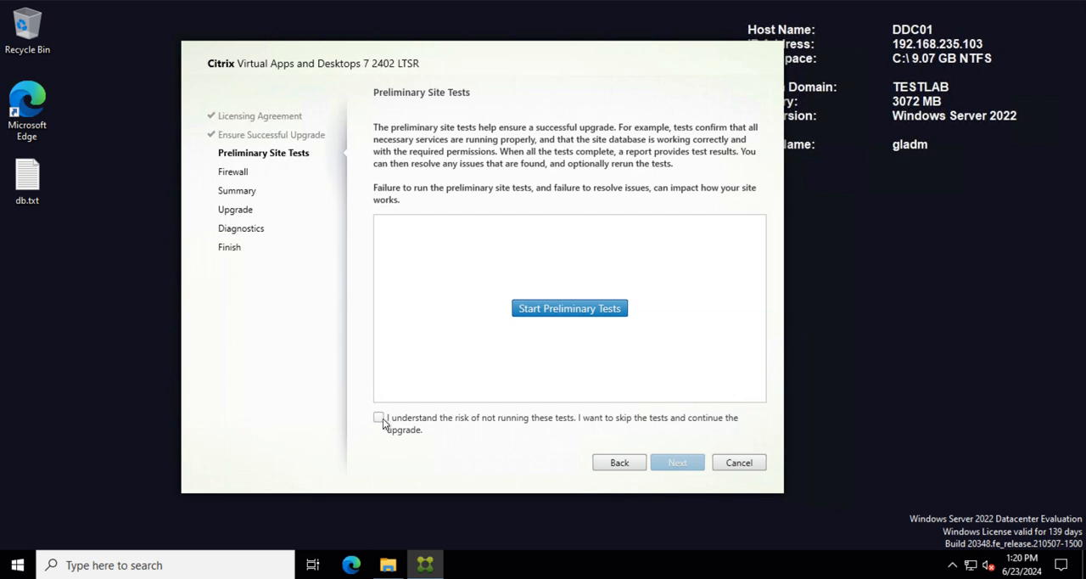
{"action": "left_click", "coordinate": [560, 310]}
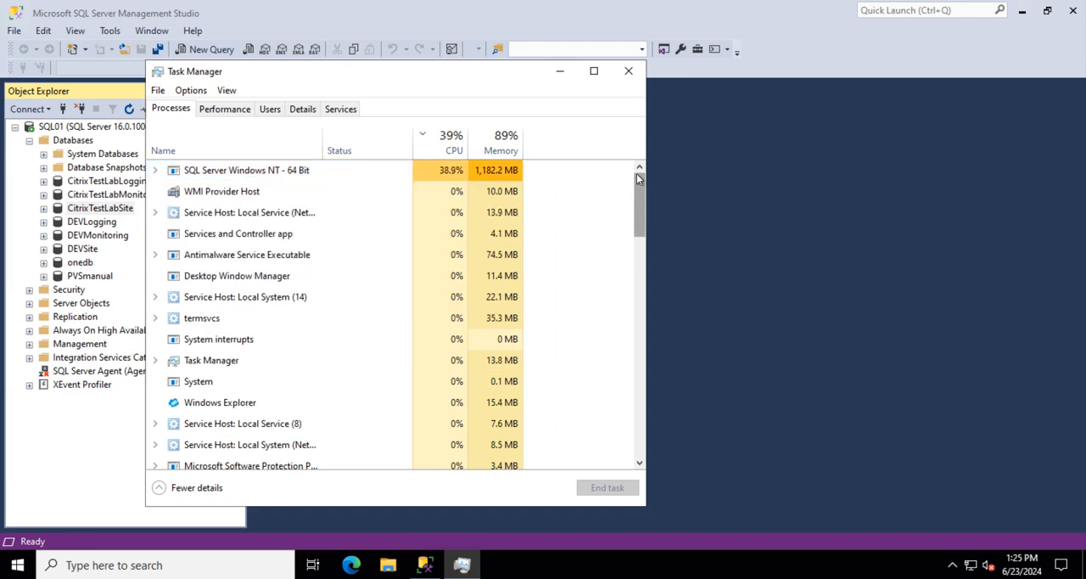
Step: On SQL01, check the SQL Server process load and overall performance in Task Manager
{"action": "mouse_move", "coordinate": [642, 215]}
{"action": "left_mouse_down"}
{"action": "mouse_move", "coordinate": [647, 265]}
{"action": "mouse_move", "coordinate": [652, 199]}
{"action": "left_mouse_up"}
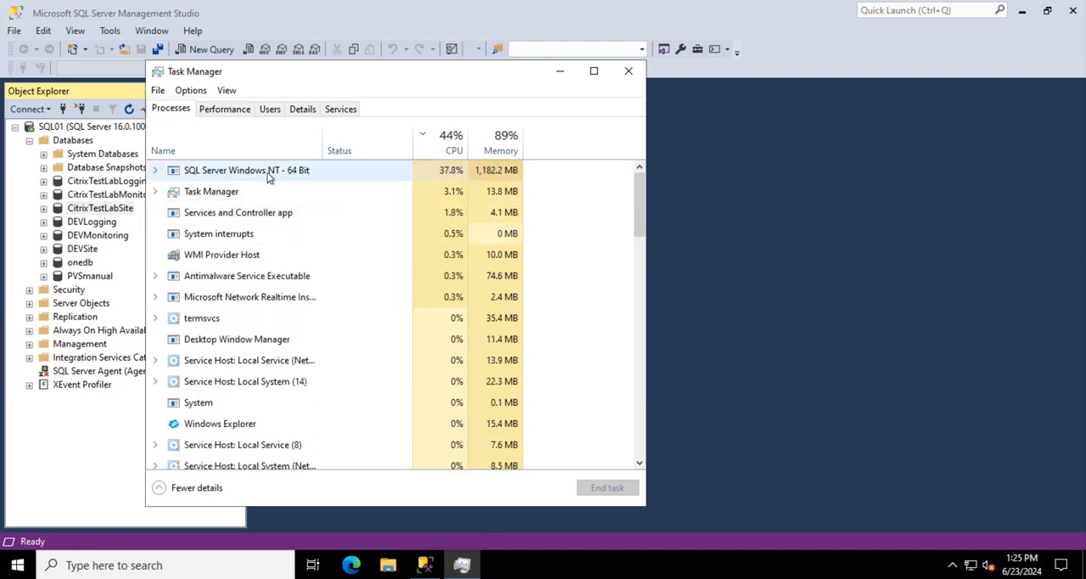
{"action": "left_click", "coordinate": [227, 115]}
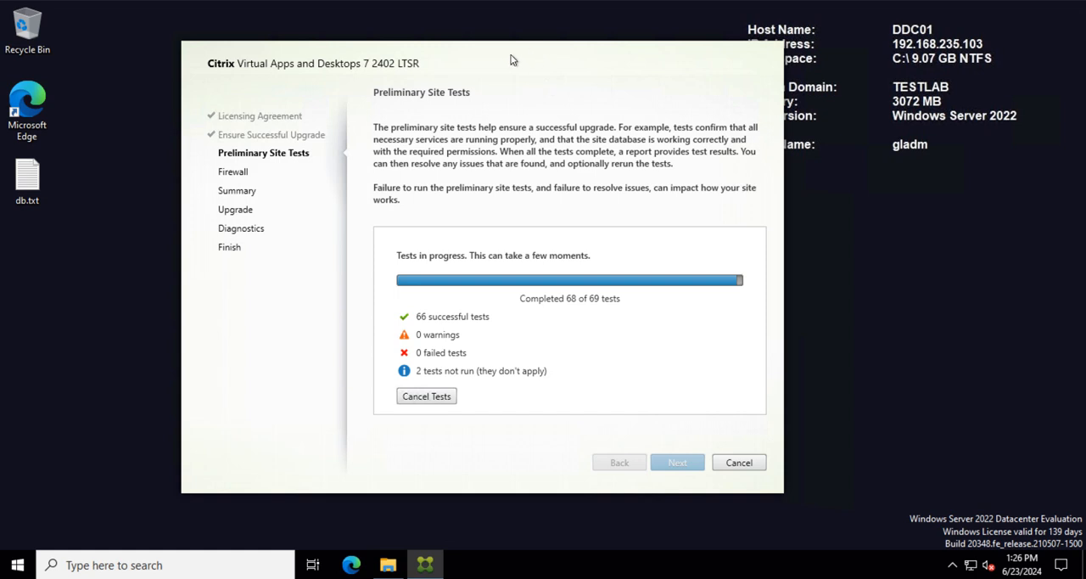
Step: On DDC01, keep automatic firewall rule configuration and start the upgrade of Delivery Controller, Director and Studio
{"action": "left_click_drag", "start_coordinate": [527, 60], "coordinate": [580, 60]}
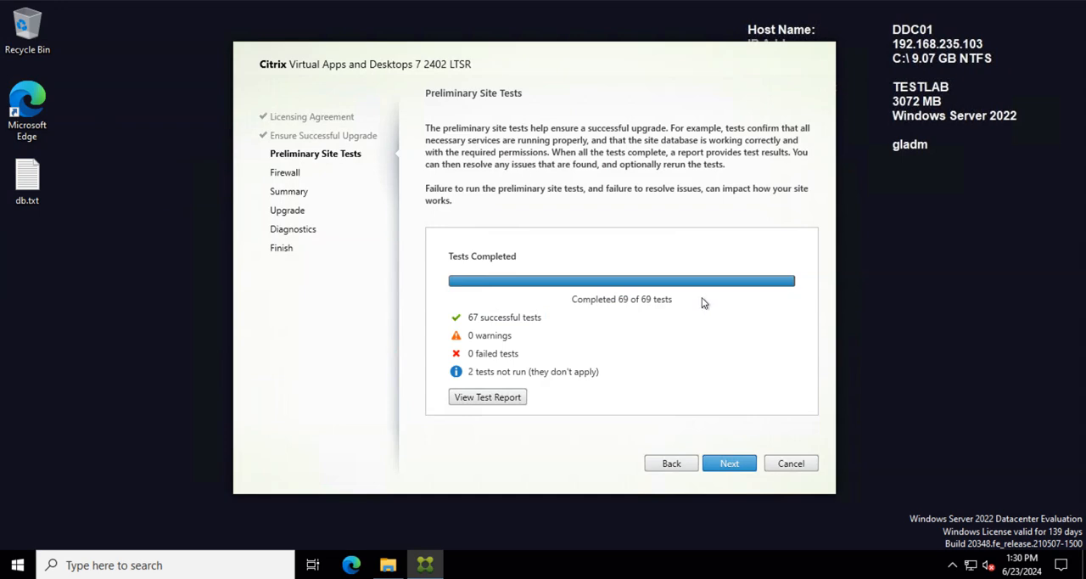
{"action": "left_click", "coordinate": [730, 463]}
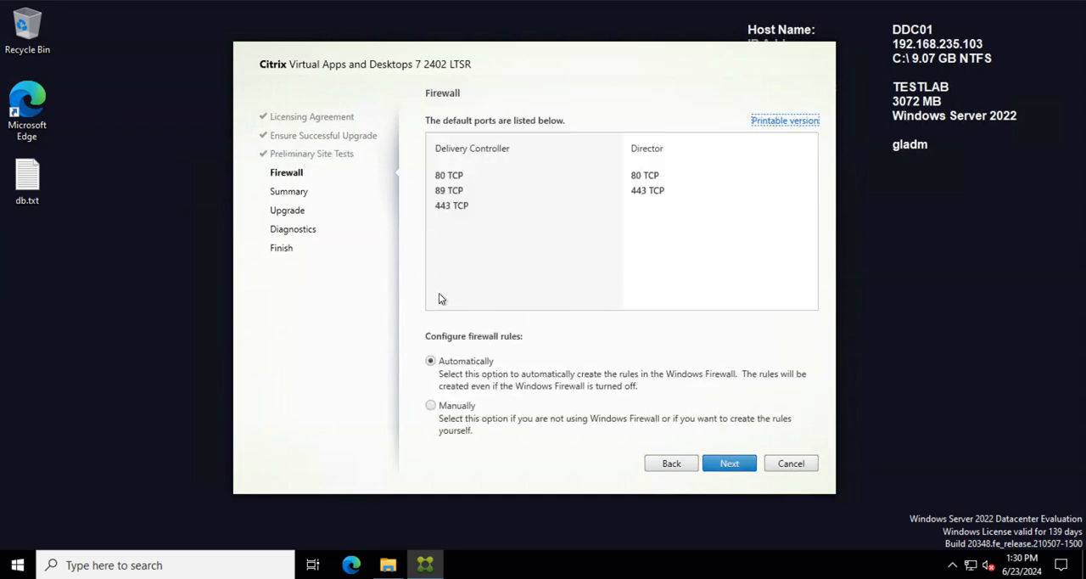
{"action": "left_click", "coordinate": [734, 463]}
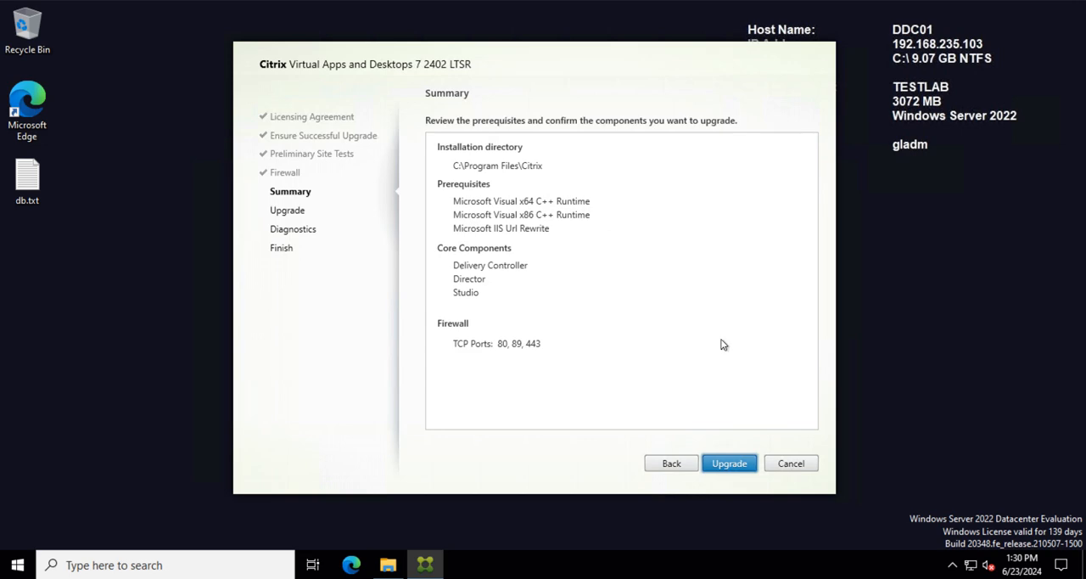
{"action": "left_click", "coordinate": [728, 464]}
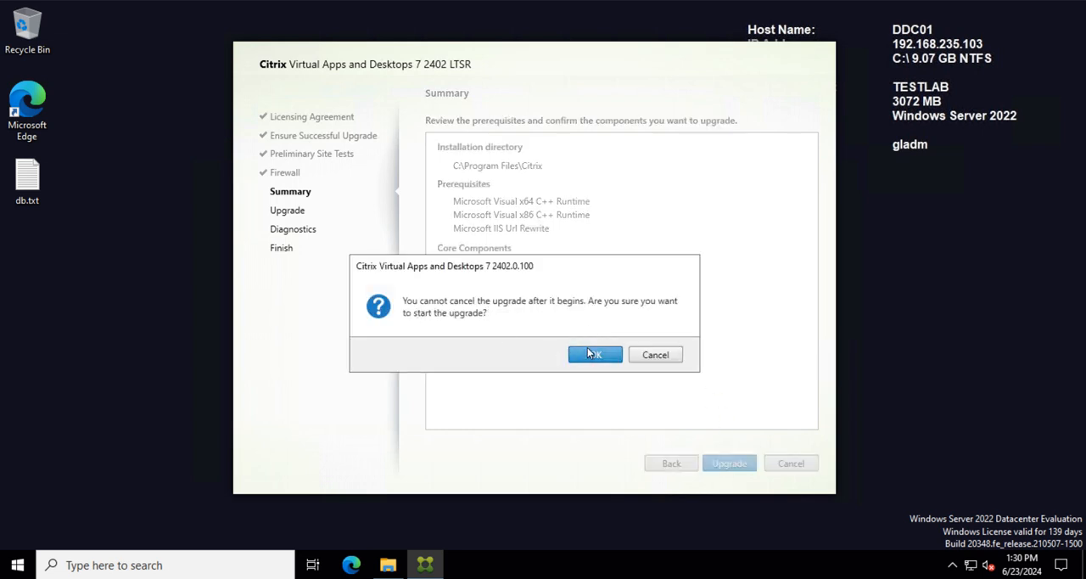
{"action": "left_click", "coordinate": [580, 355]}
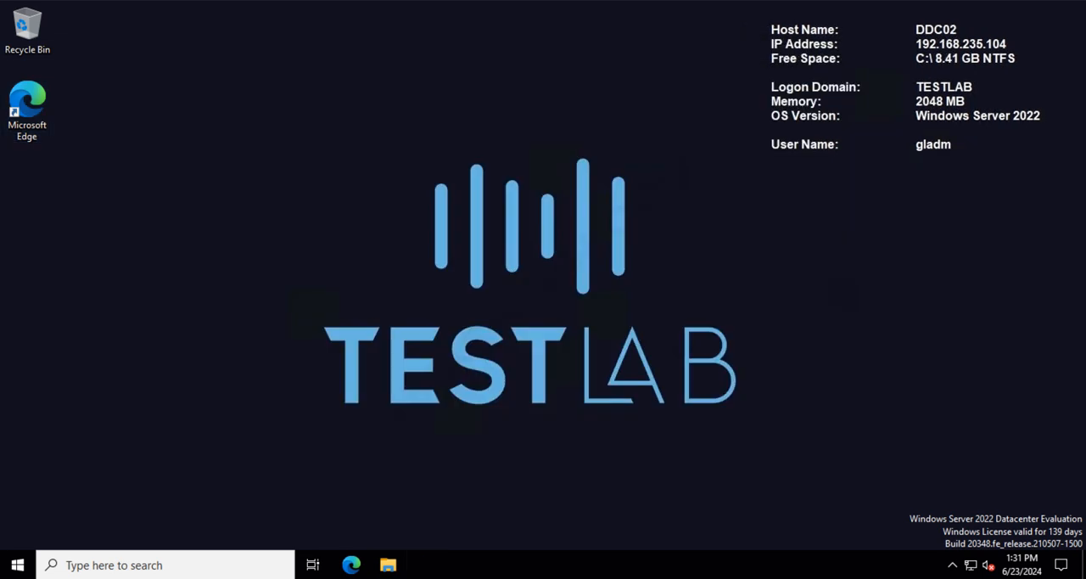
Step: On DDC02, open Event Viewer and display the Administrative Events custom view
{"action": "left_click", "coordinate": [119, 568]}
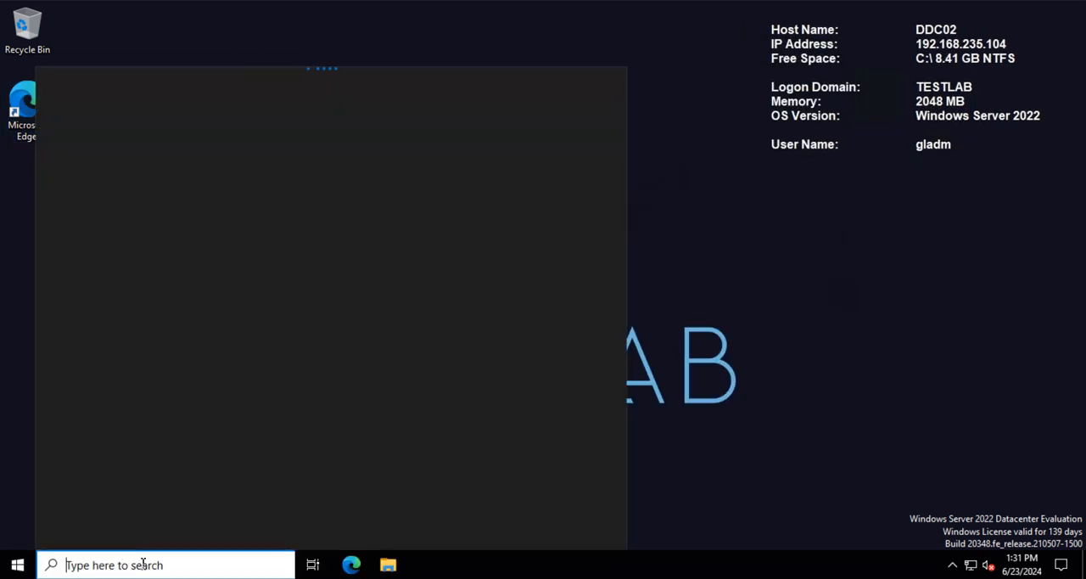
{"action": "type", "text": "event"}
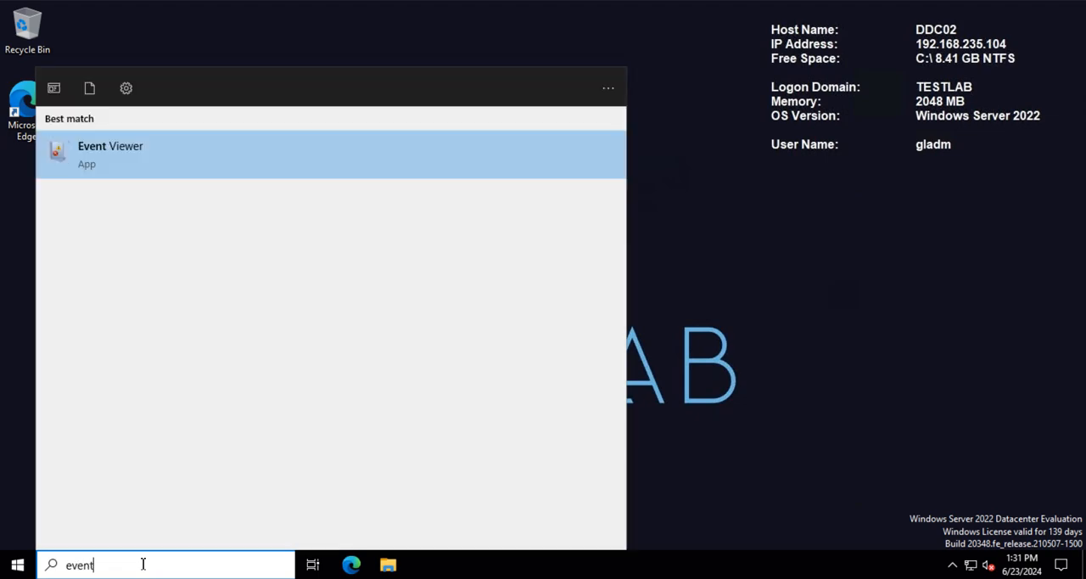
{"action": "key", "text": "Escape"}
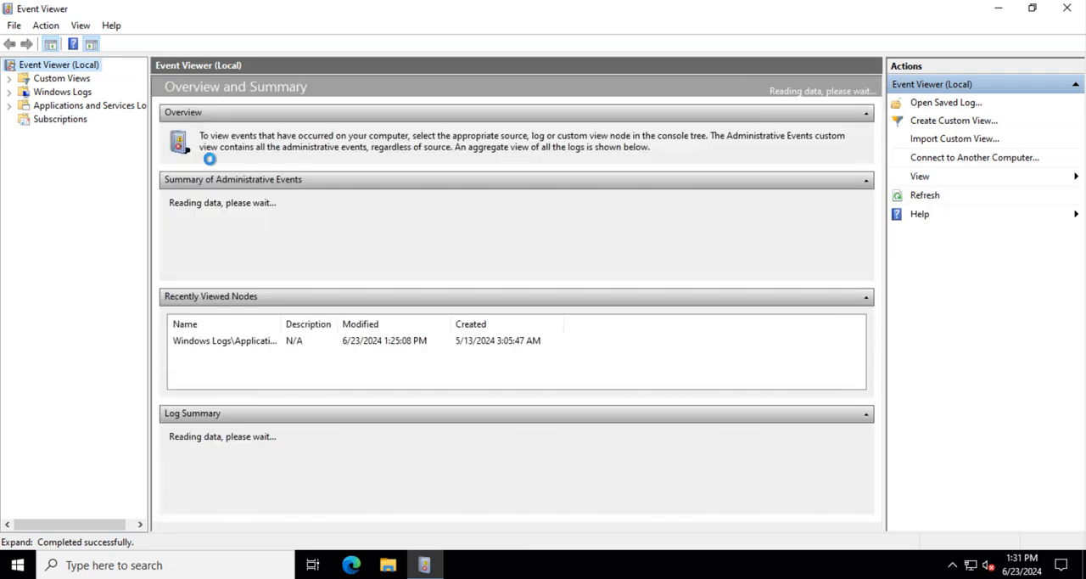
{"action": "left_click", "coordinate": [42, 82]}
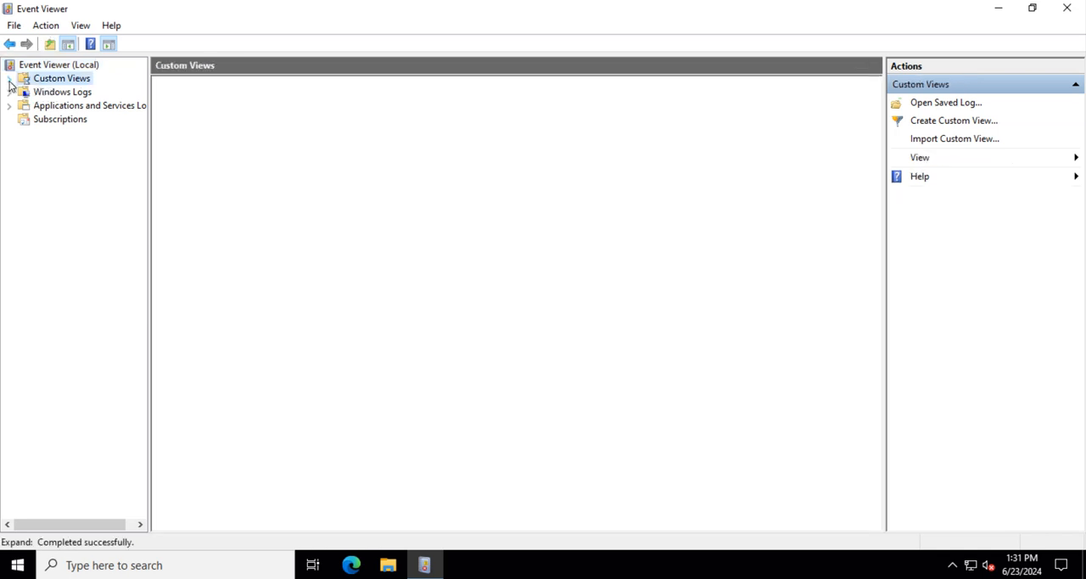
{"action": "left_click", "coordinate": [9, 79]}
{"action": "left_click", "coordinate": [58, 102]}
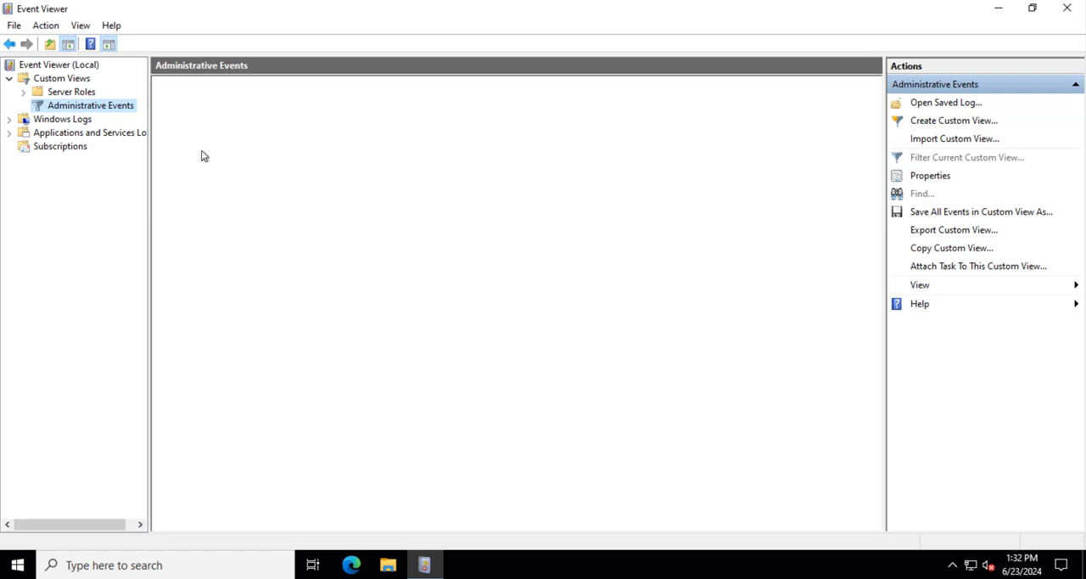
Step: Review the Administrative Events on DDC02, enlarging the event list and reading the Citrix High Availability Service warning with ID 1202
{"action": "left_click", "coordinate": [17, 565]}
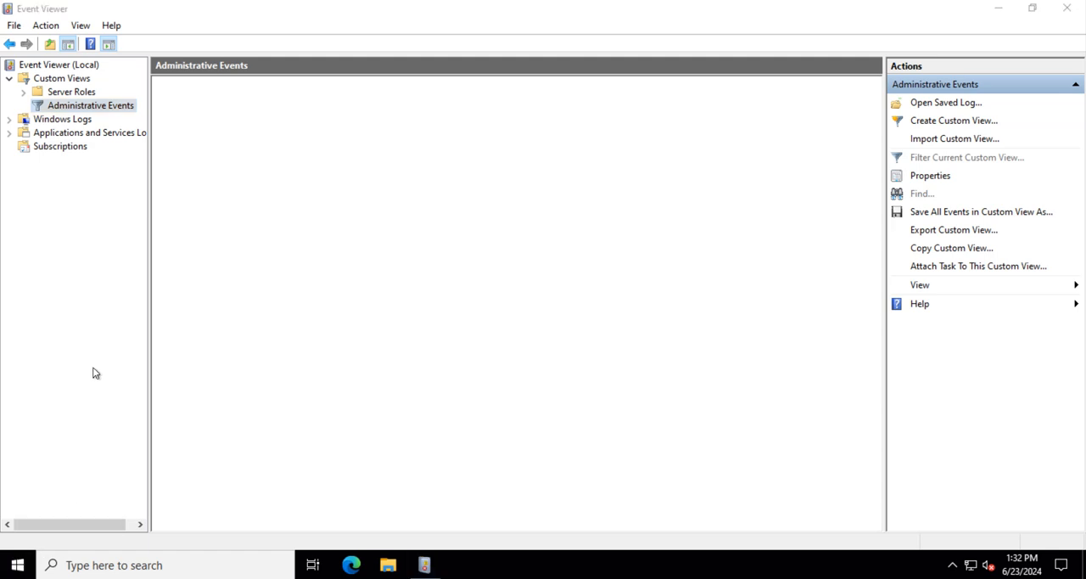
{"action": "left_click", "coordinate": [18, 566]}
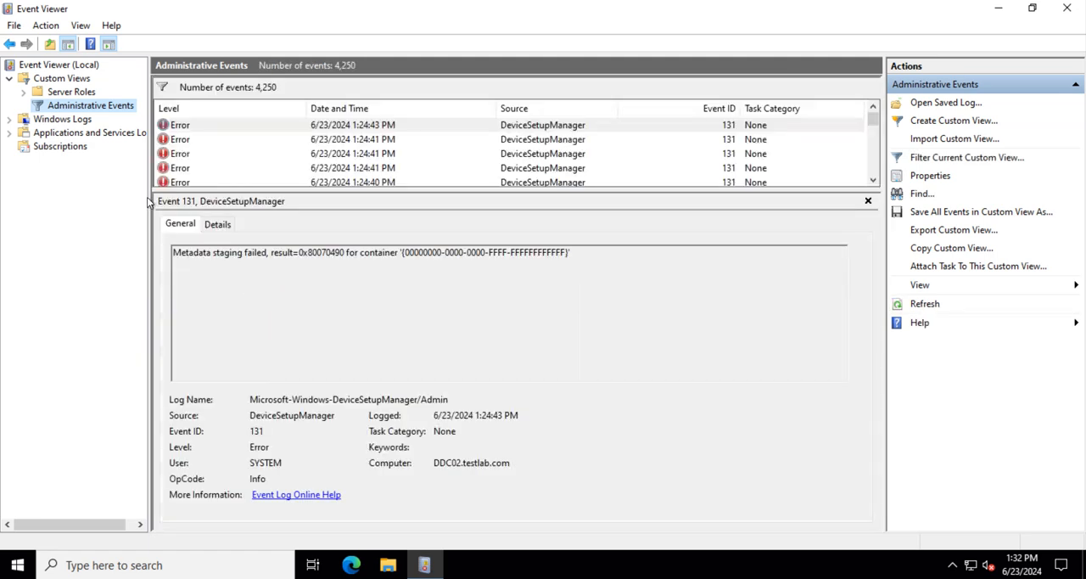
{"action": "left_click_drag", "start_coordinate": [475, 194], "coordinate": [475, 255]}
{"action": "scroll", "coordinate": [365, 195], "scroll_direction": "down", "scroll_amount": 10}
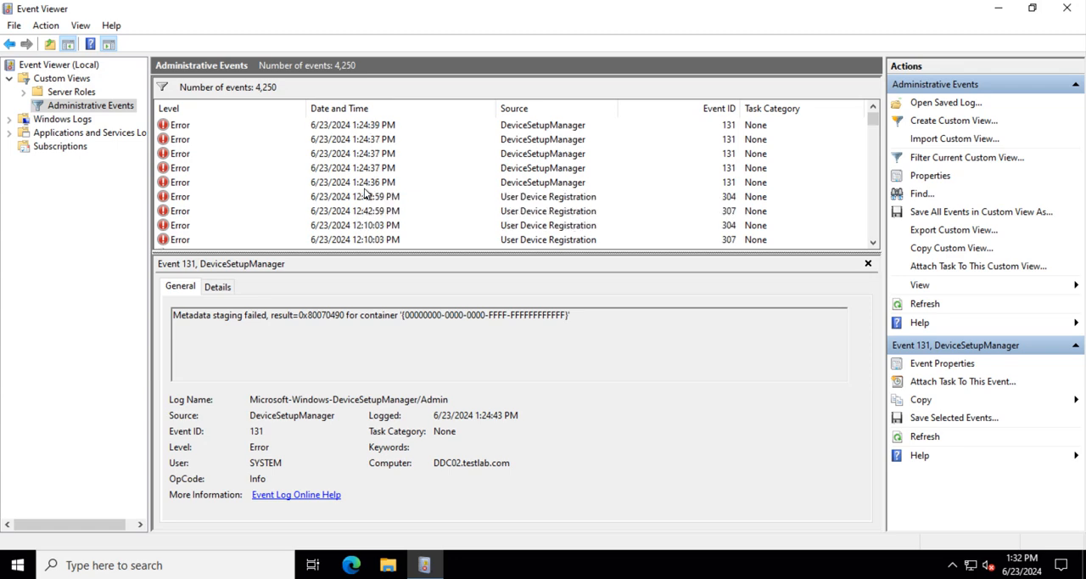
{"action": "scroll", "coordinate": [367, 194], "scroll_direction": "down", "scroll_amount": 10}
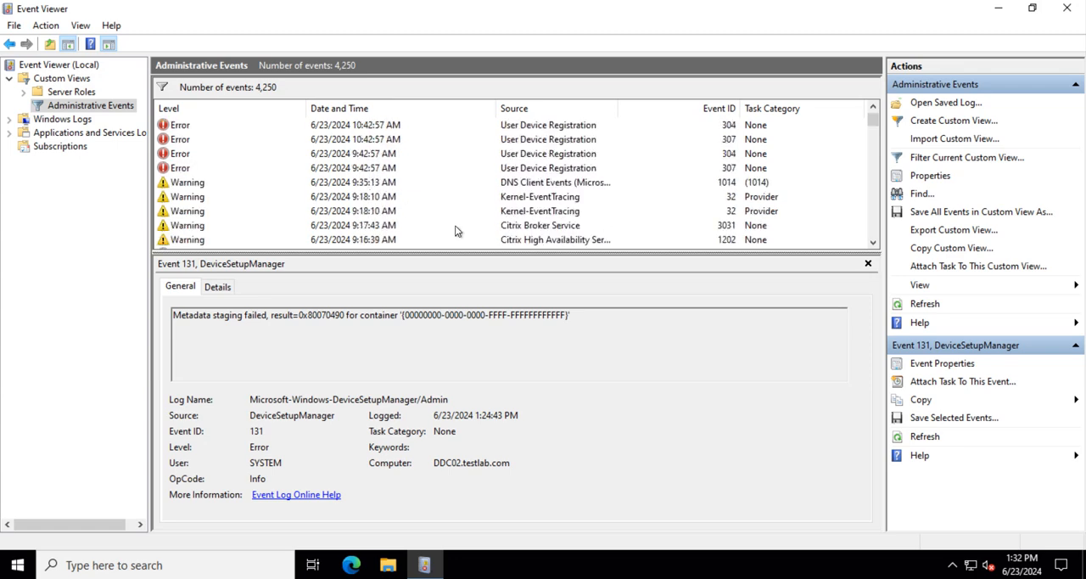
{"action": "left_click", "coordinate": [414, 240]}
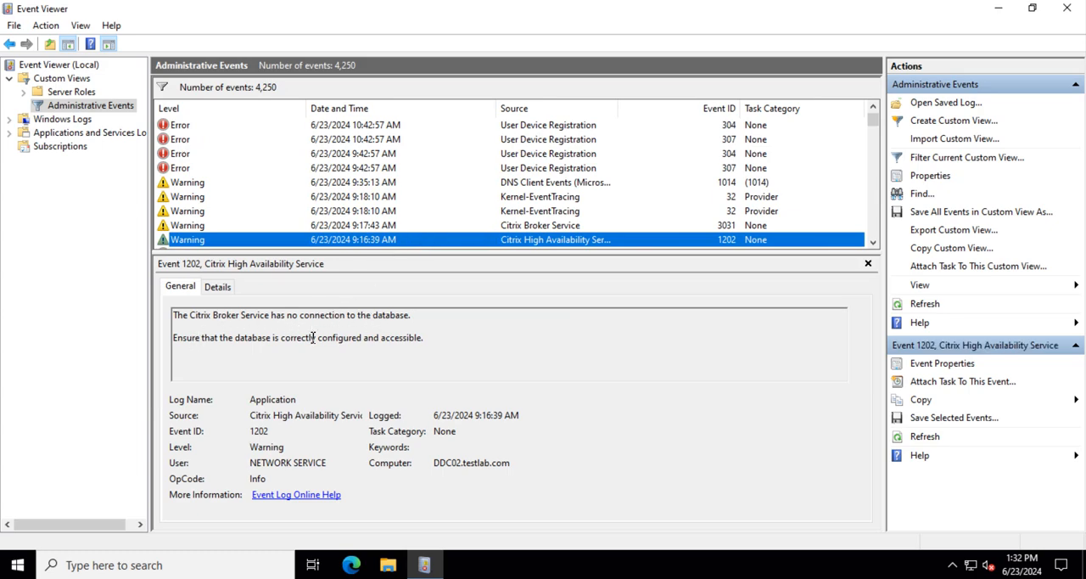
{"action": "scroll", "coordinate": [306, 187], "scroll_direction": "down", "scroll_amount": 1}
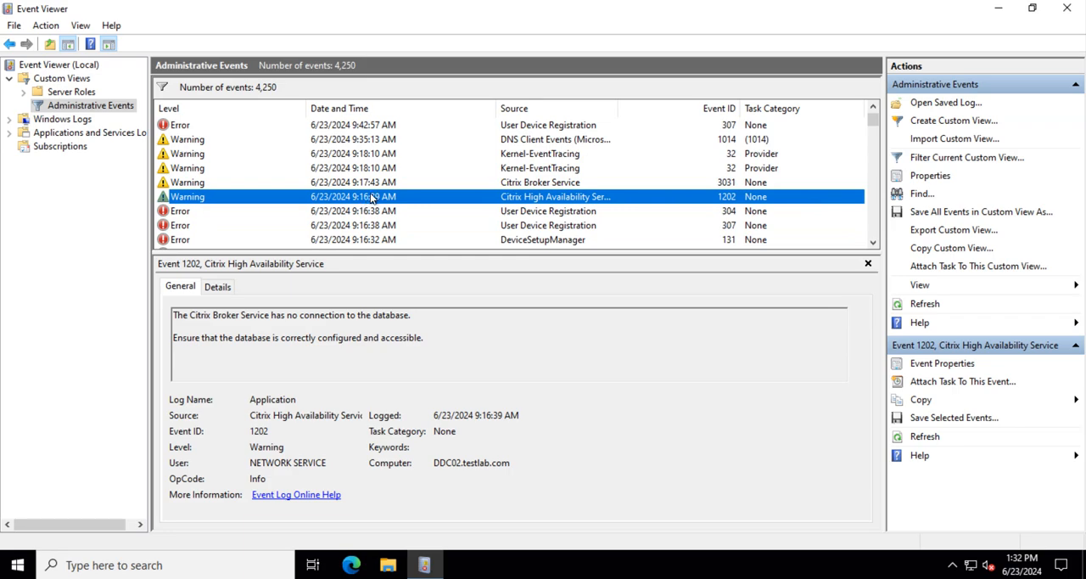
{"action": "scroll", "coordinate": [370, 198], "scroll_direction": "up", "scroll_amount": 1}
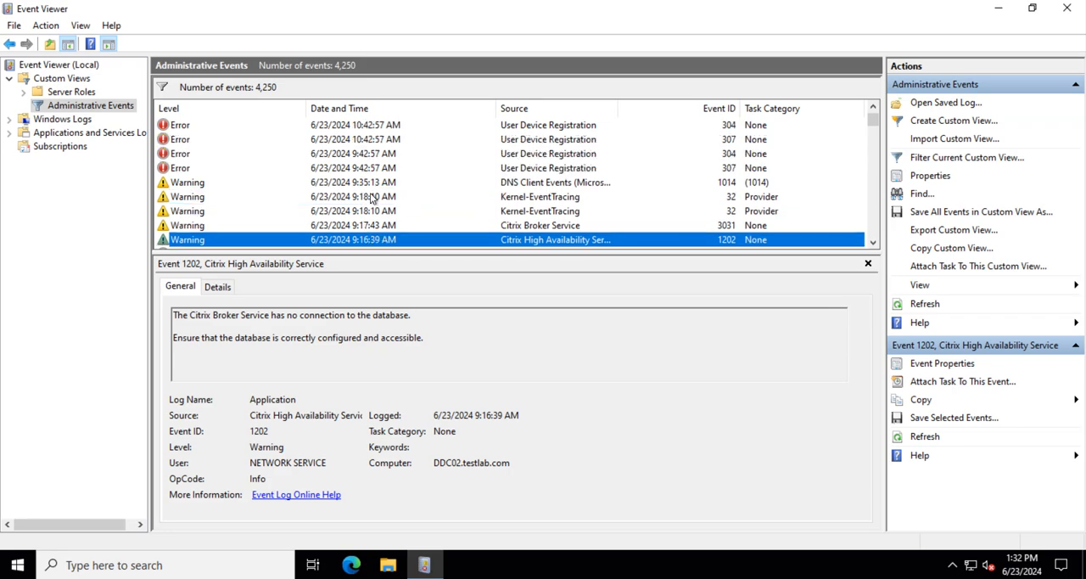
Step: Open the Application log under Windows Logs and read the newest Citrix High Availability Service event, ID 3504
{"action": "left_click", "coordinate": [10, 121]}
{"action": "left_click", "coordinate": [64, 146]}
{"action": "left_click", "coordinate": [67, 133]}
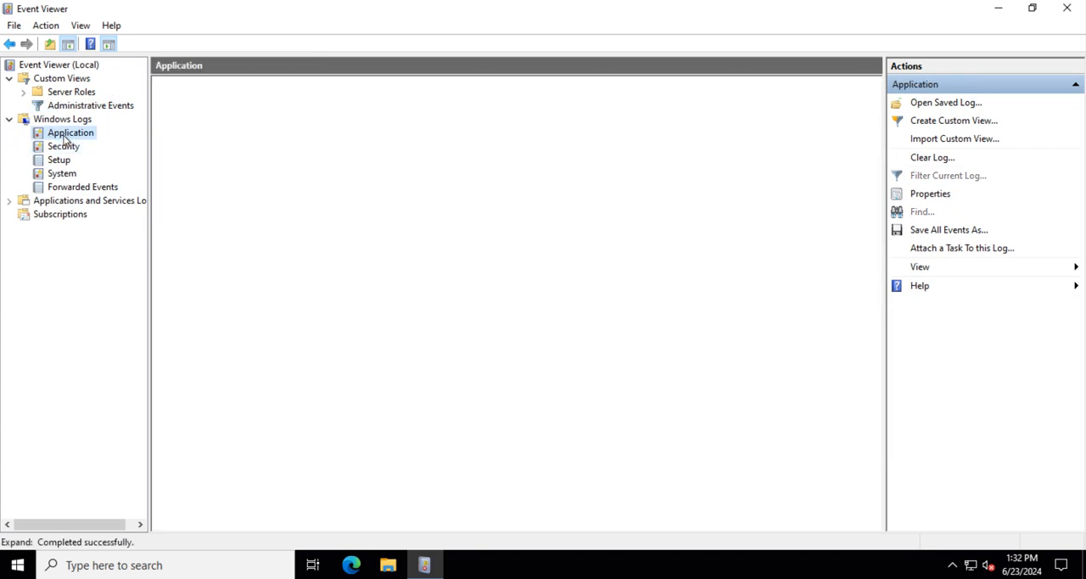
{"action": "left_click", "coordinate": [508, 105]}
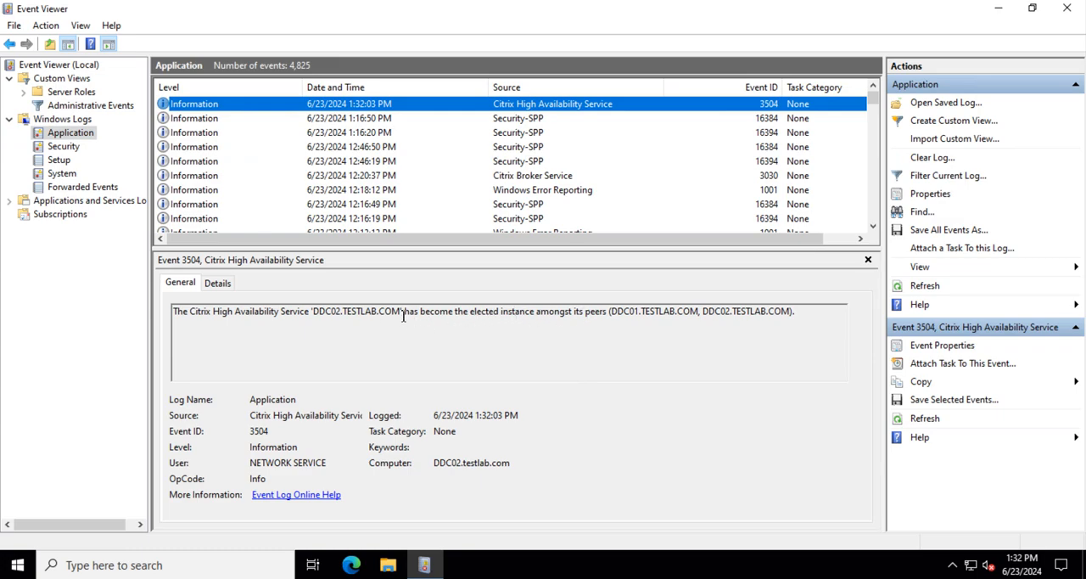
{"action": "left_click_drag", "start_coordinate": [312, 313], "coordinate": [455, 313]}
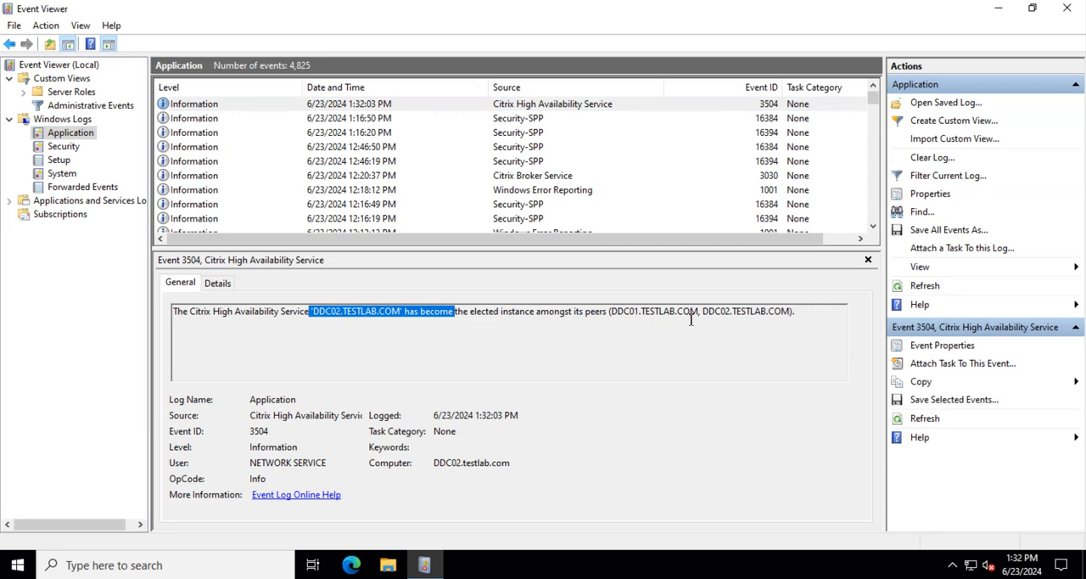
{"action": "left_click_drag", "start_coordinate": [378, 312], "coordinate": [265, 322]}
{"action": "left_click", "coordinate": [264, 322]}
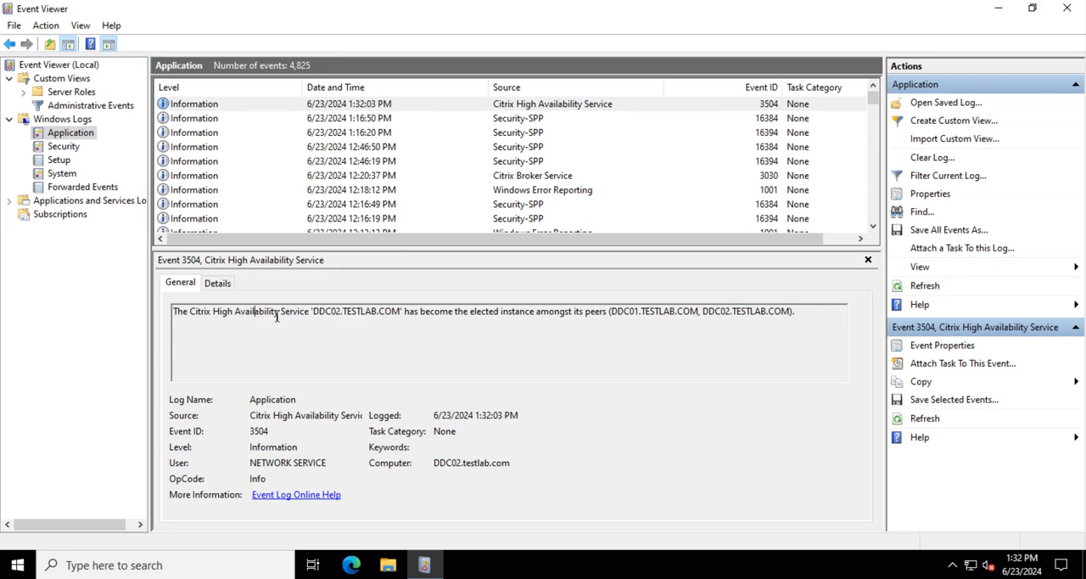
{"action": "left_click", "coordinate": [388, 333]}
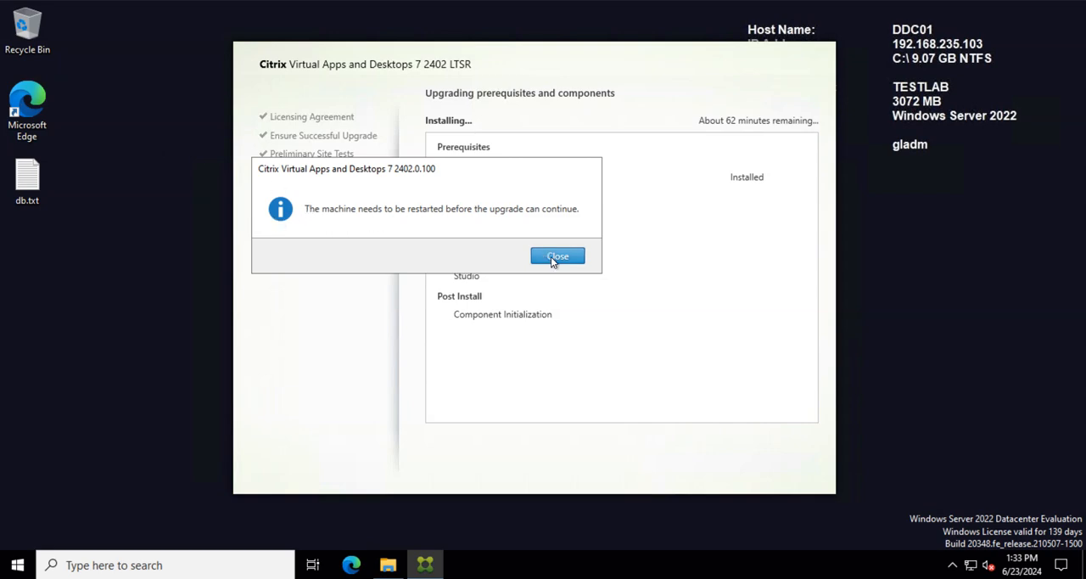
Step: Acknowledge the installer's restart notice on DDC01, and launch Citrix Studio on DDC02
{"action": "left_click", "coordinate": [556, 257]}
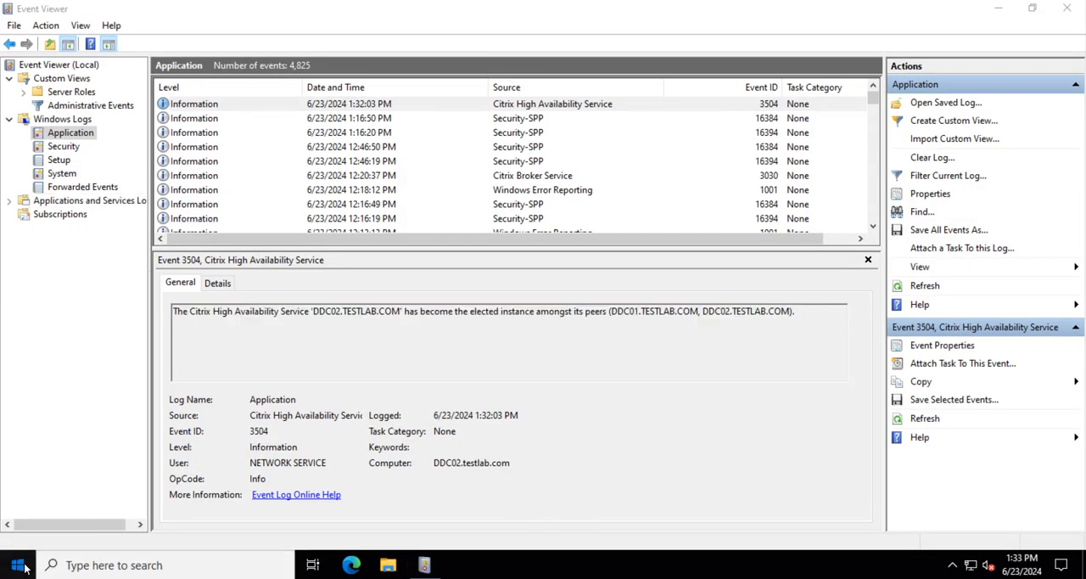
{"action": "left_click", "coordinate": [21, 565]}
{"action": "left_click", "coordinate": [83, 167]}
{"action": "left_click", "coordinate": [92, 249]}
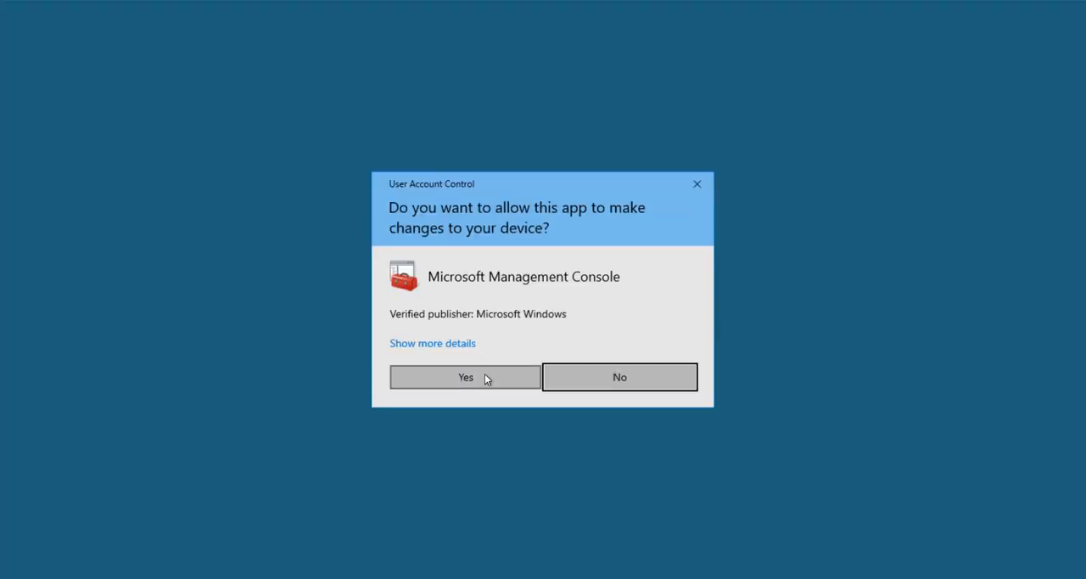
{"action": "left_click", "coordinate": [484, 376]}
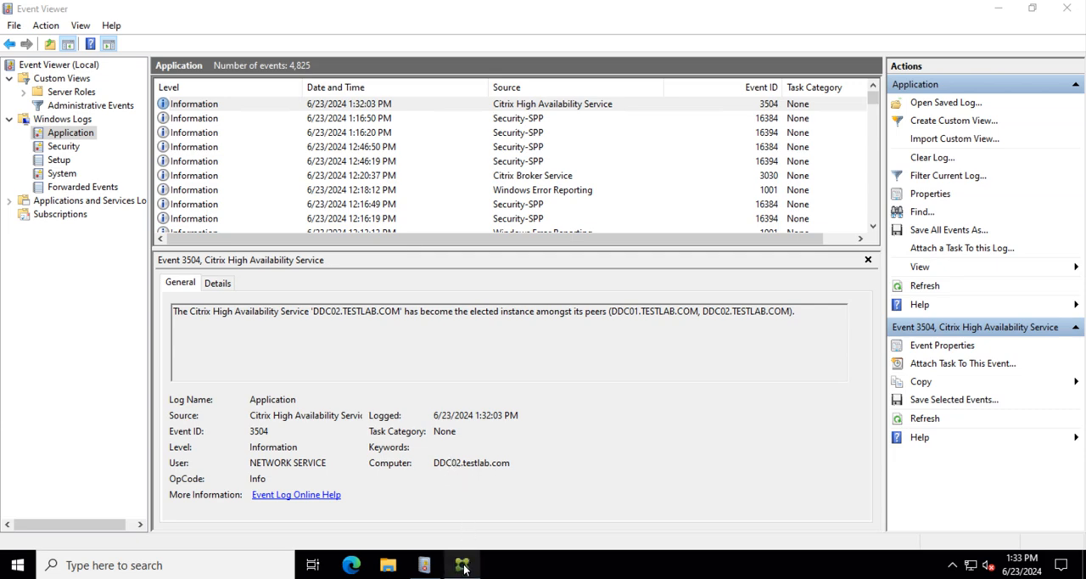
{"action": "mouse_move", "coordinate": [464, 569]}
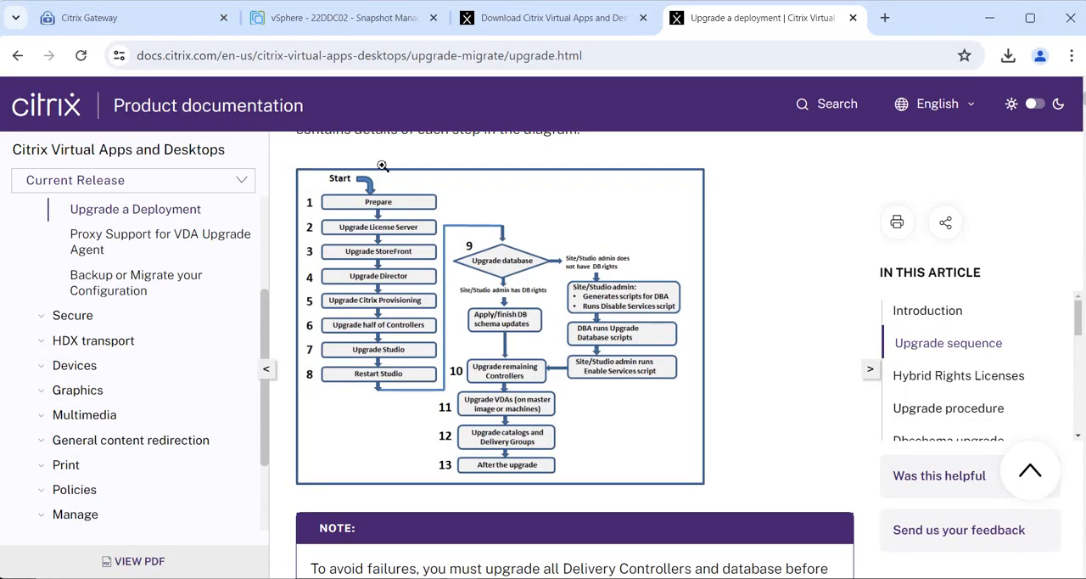
Step: In vSphere Client, open the summary of virtual machine 22DDC01 and launch its web console to watch the restart
{"action": "left_click", "coordinate": [339, 18]}
{"action": "left_click", "coordinate": [119, 316]}
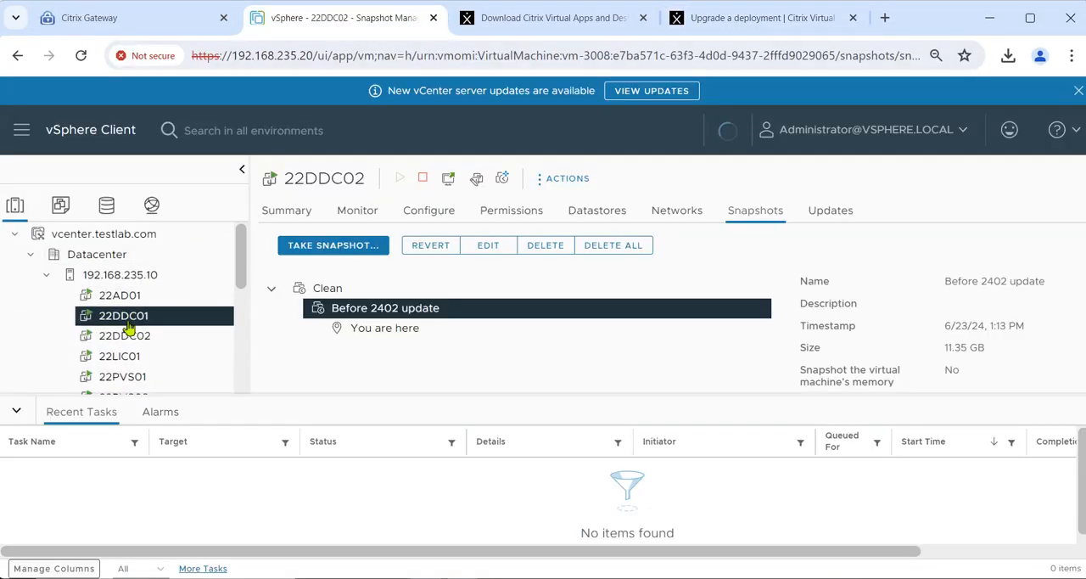
{"action": "left_click", "coordinate": [291, 219]}
{"action": "scroll", "coordinate": [405, 338], "scroll_direction": "down", "scroll_amount": 2}
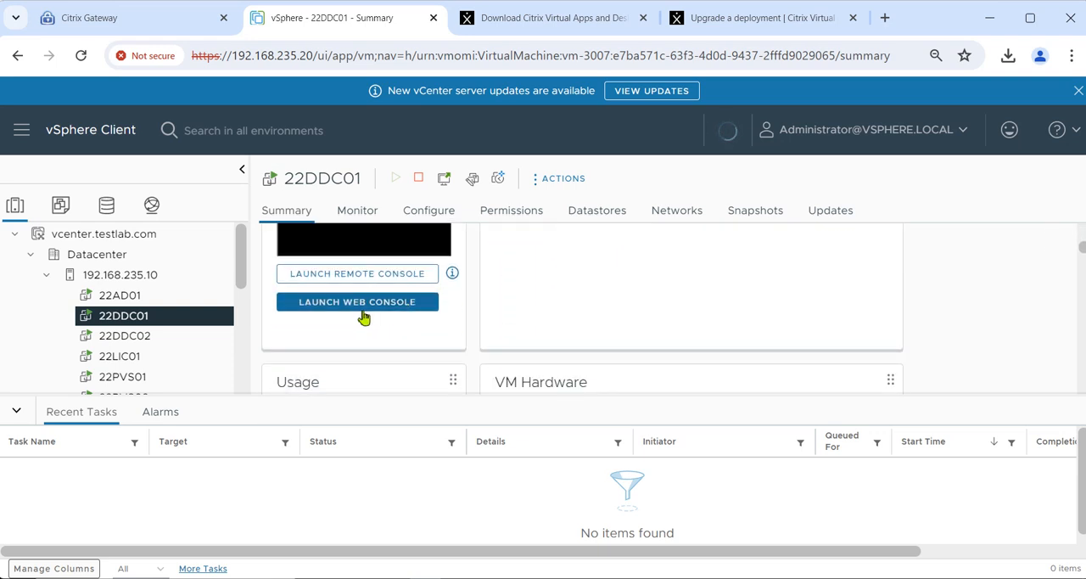
{"action": "left_click", "coordinate": [351, 313]}
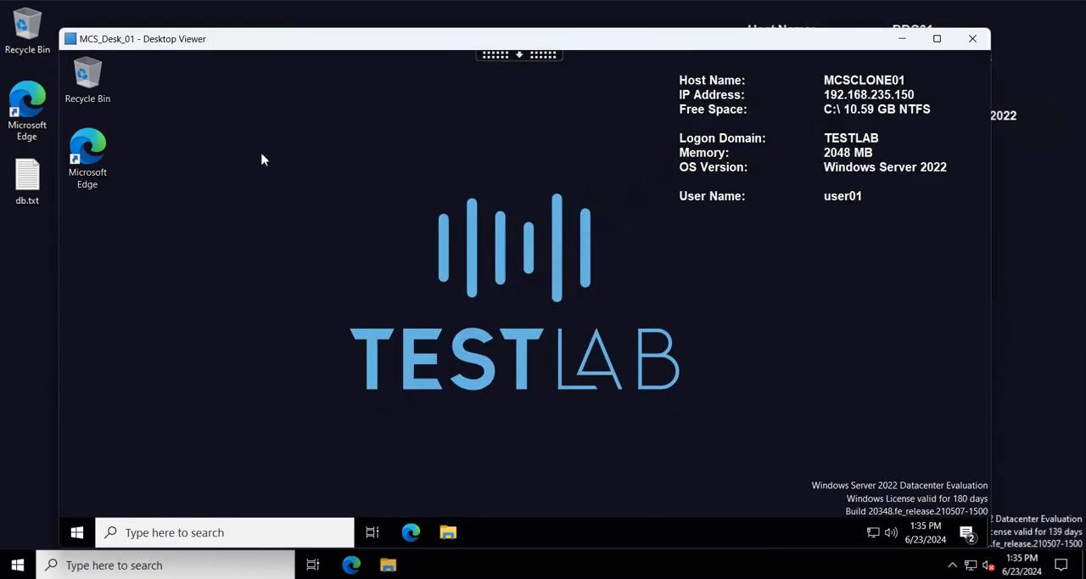
Step: Minimize the MCS_Desk_01 session, and check the site's controllers and database configuration in Citrix Studio on DDC02
{"action": "left_click", "coordinate": [901, 39]}
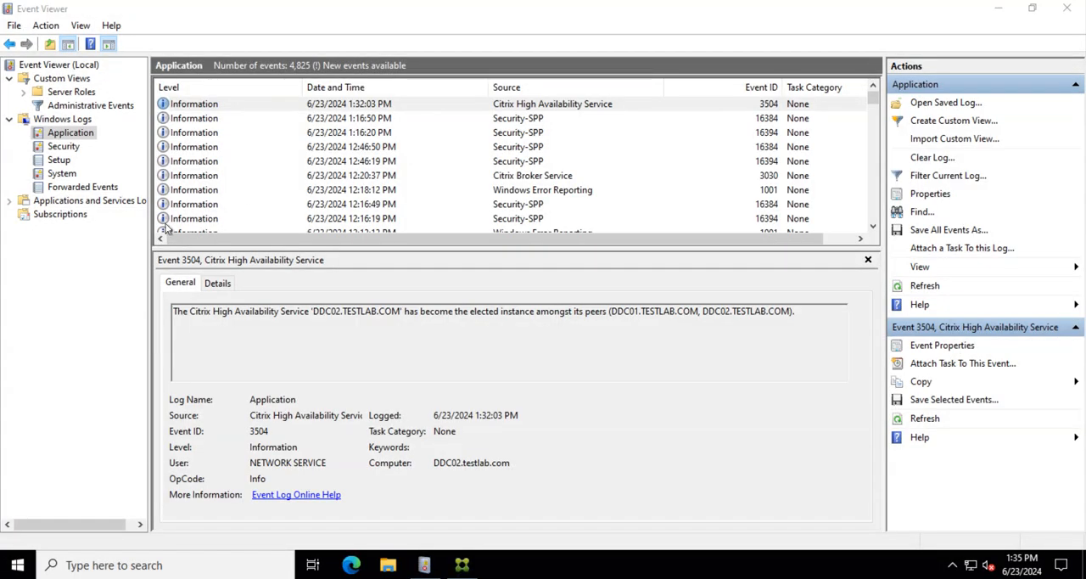
{"action": "left_click", "coordinate": [462, 564]}
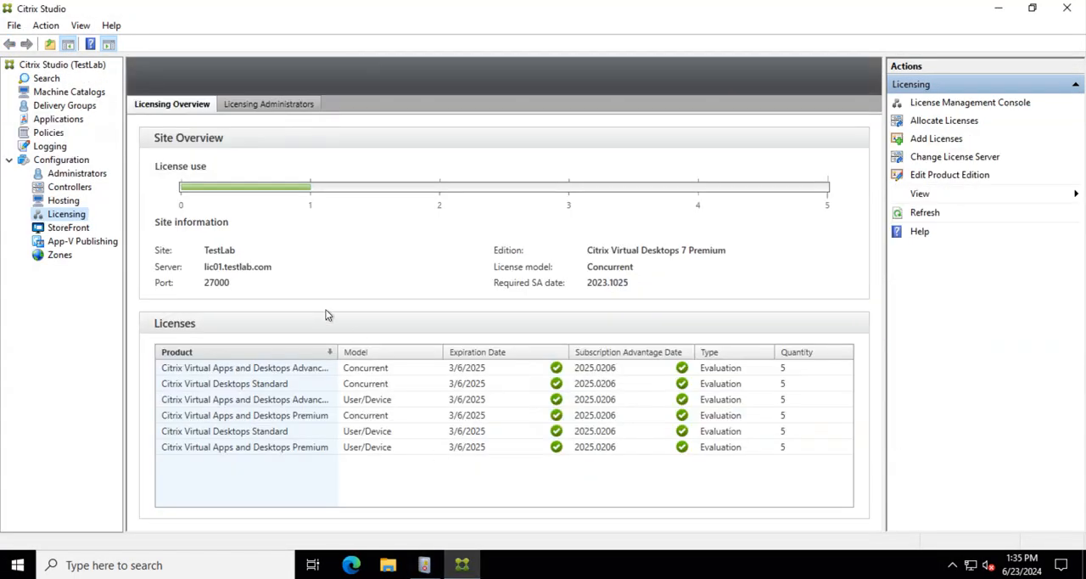
{"action": "left_click", "coordinate": [60, 189]}
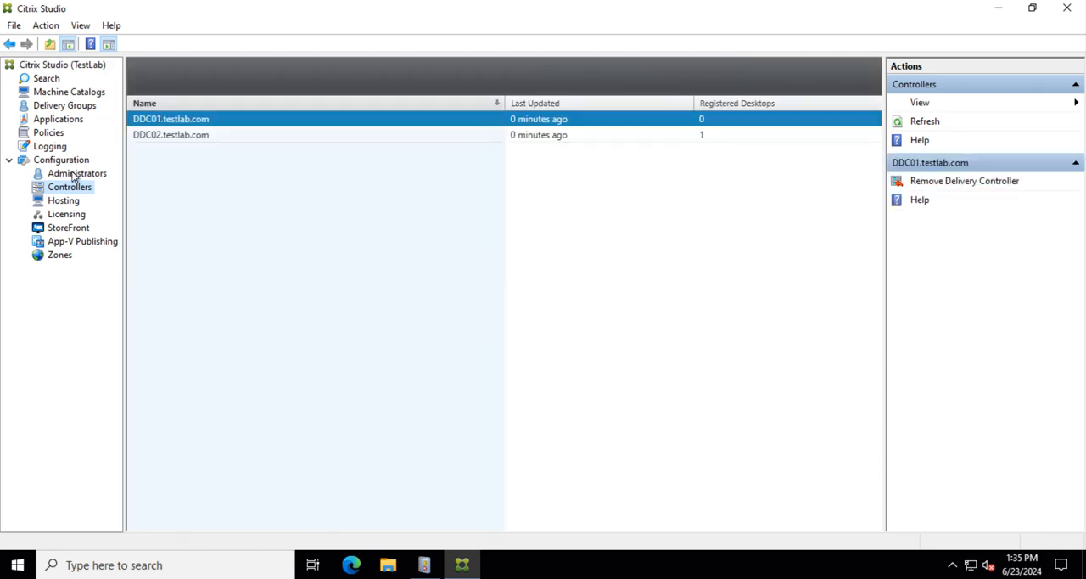
{"action": "left_click", "coordinate": [43, 163]}
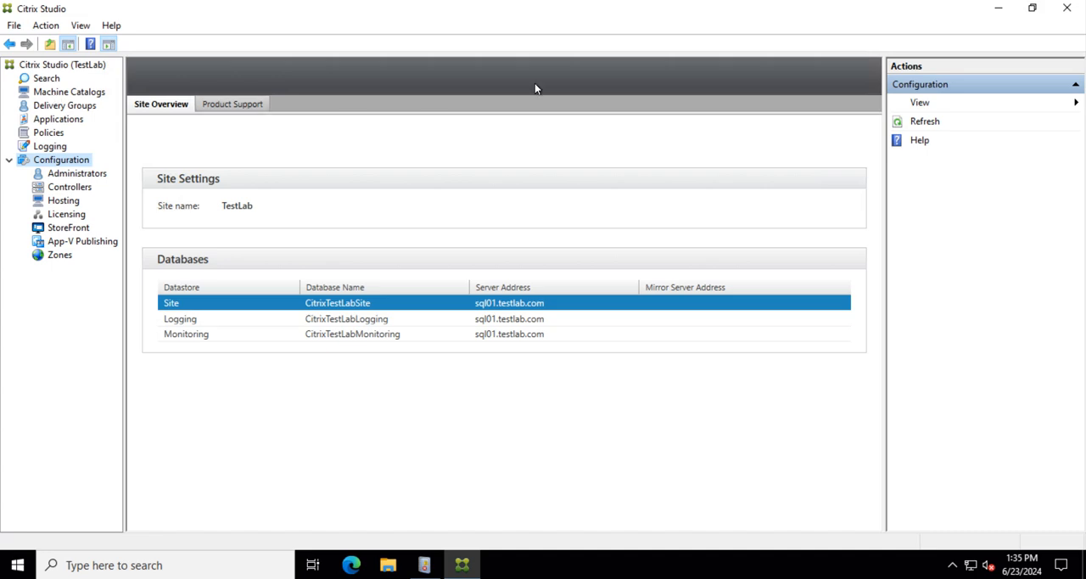
{"action": "left_click", "coordinate": [996, 10]}
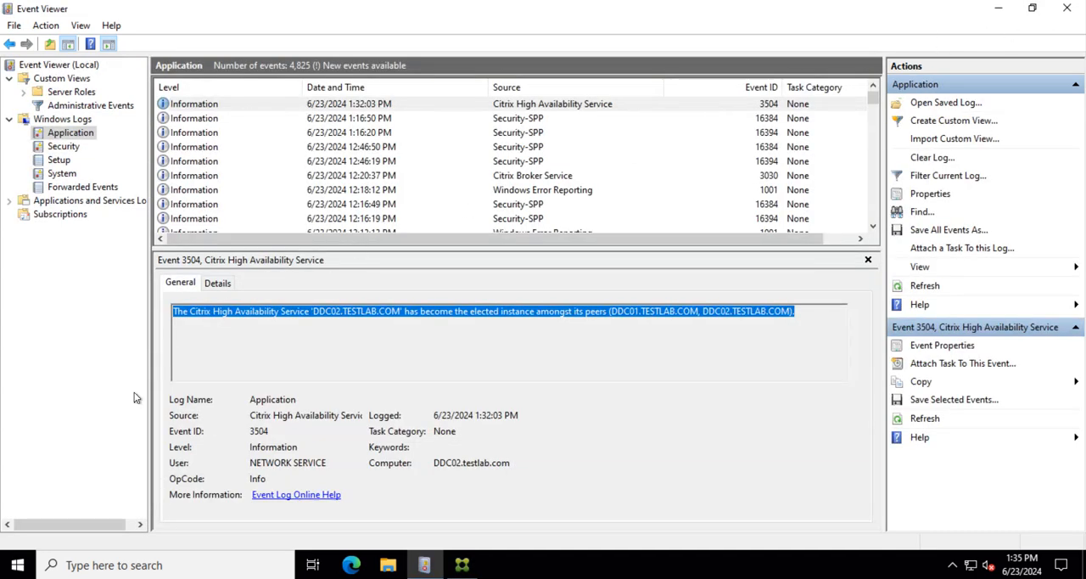
Step: Launch Citrix Director on DDC02
{"action": "left_click", "coordinate": [68, 565]}
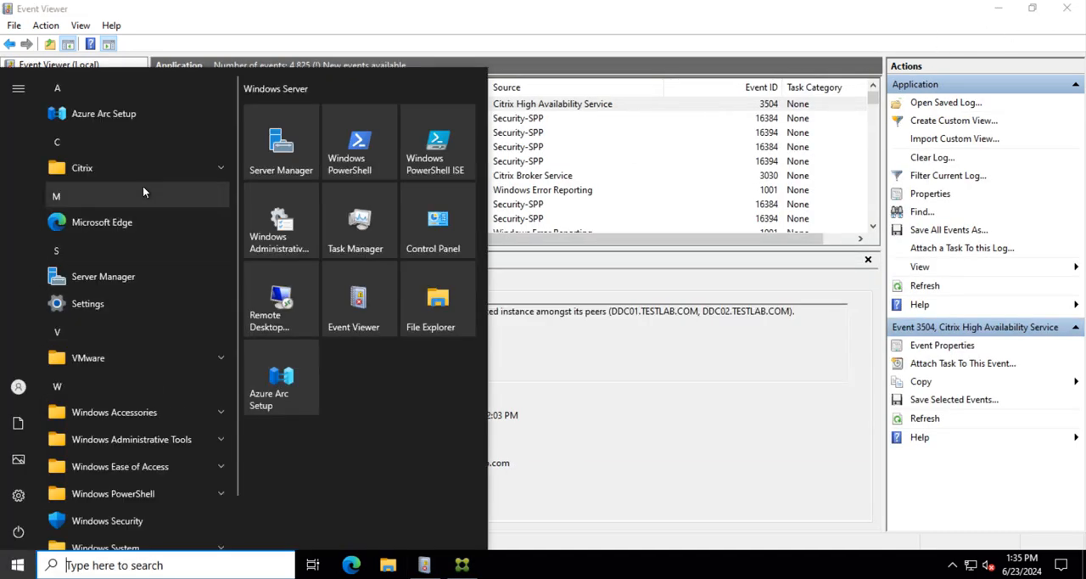
{"action": "left_click", "coordinate": [130, 170]}
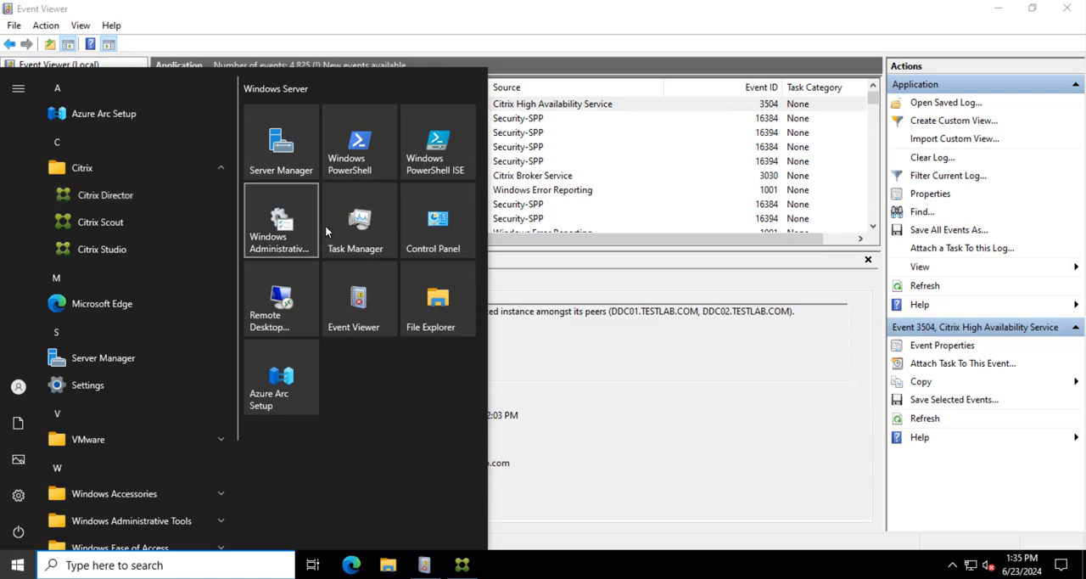
{"action": "left_click", "coordinate": [126, 199]}
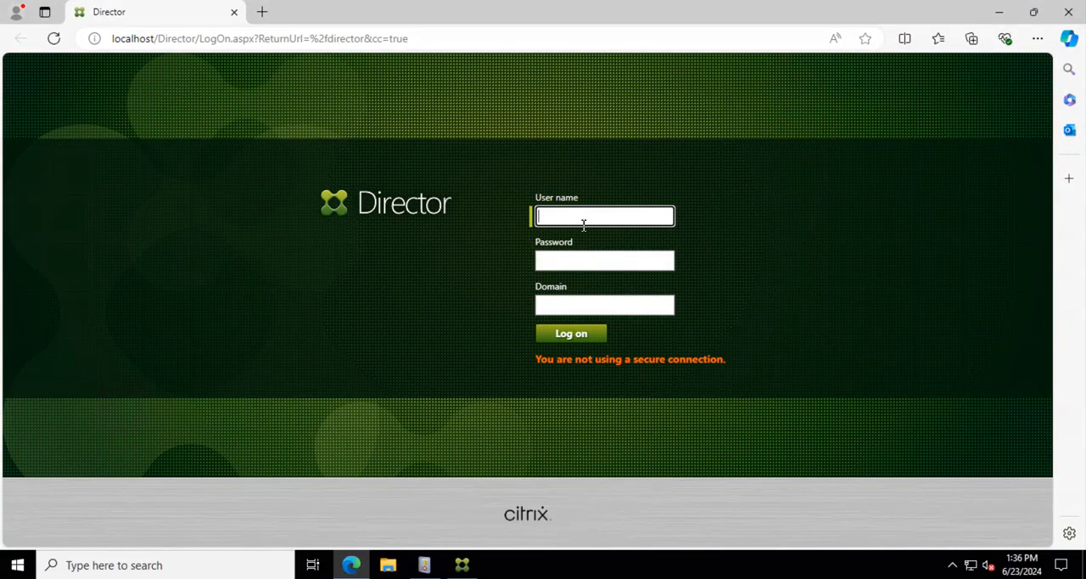
Step: Log on to Director with the domain administrator's user name and password, and accept the browser's offer to save the password
{"action": "type", "text": "testlab.com\\gladm"}
{"action": "left_click", "coordinate": [580, 264]}
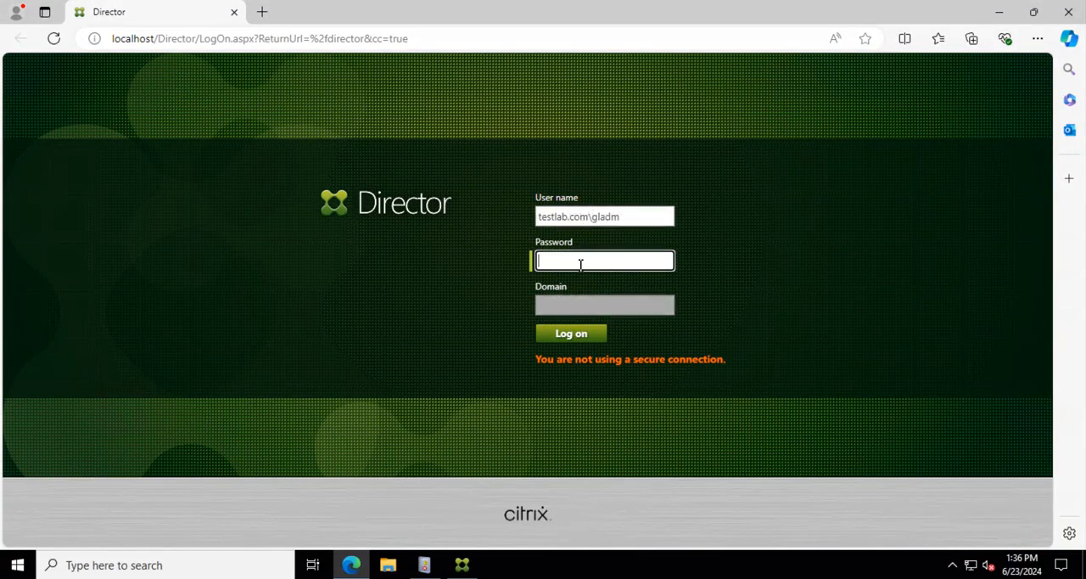
{"action": "type", "text": "************"}
{"action": "left_click", "coordinate": [575, 334]}
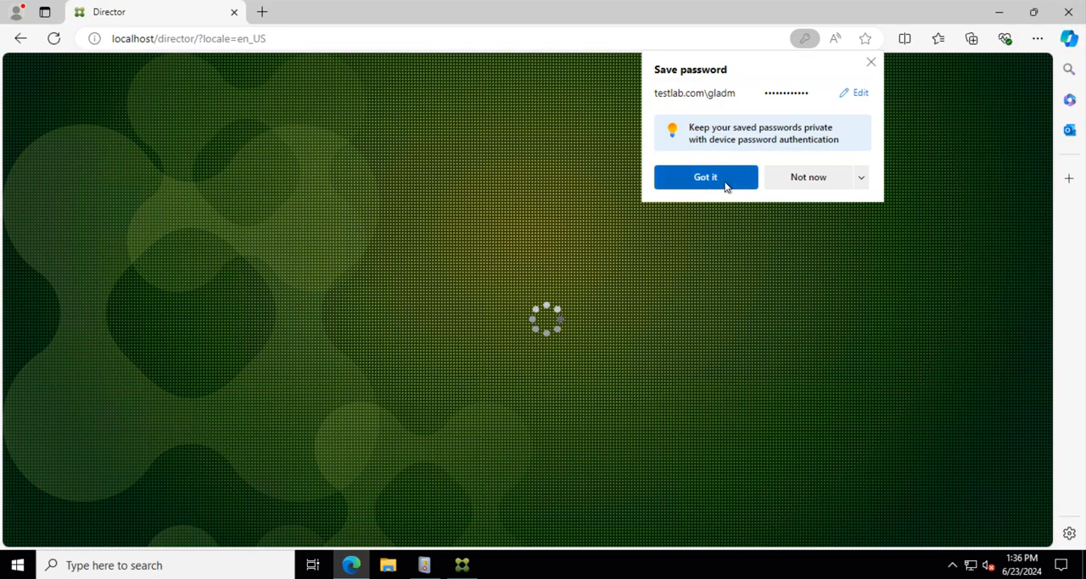
{"action": "left_click", "coordinate": [721, 181]}
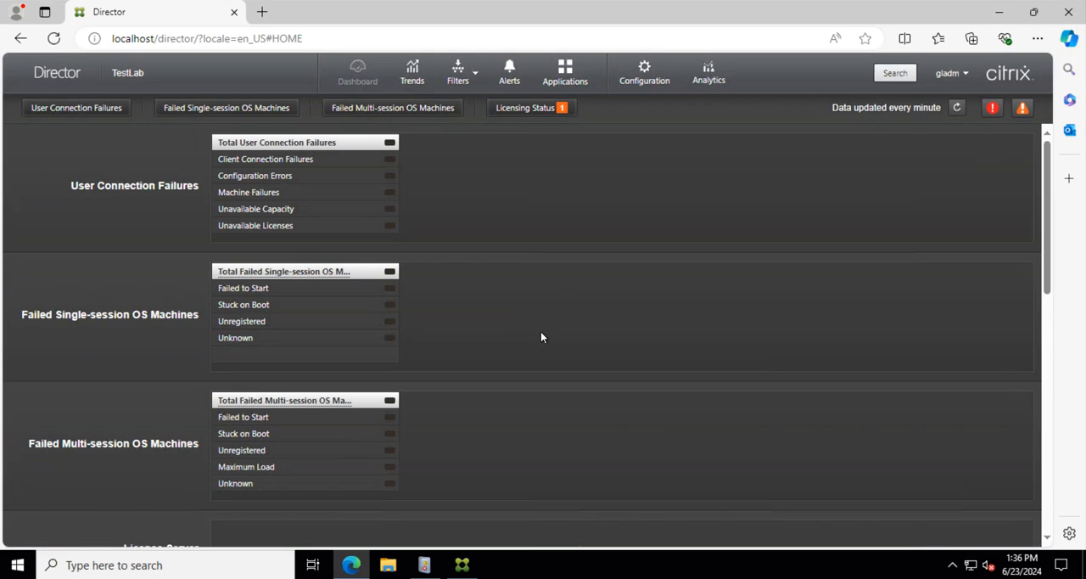
Step: Review the license server, Delivery Controllers and connected sessions on the Director dashboard
{"action": "scroll", "coordinate": [541, 331], "scroll_direction": "down", "scroll_amount": 4}
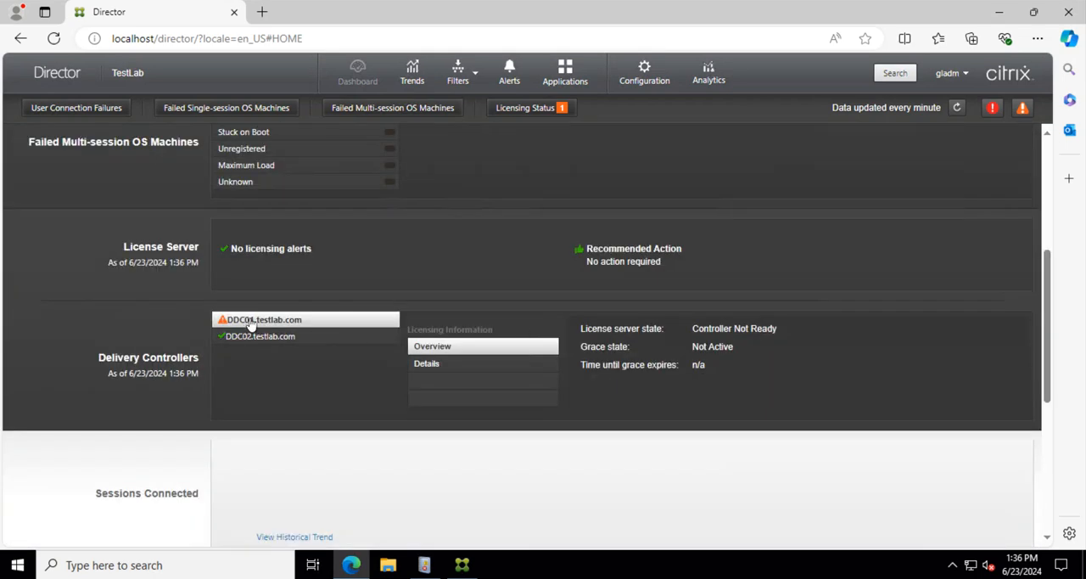
{"action": "scroll", "coordinate": [559, 365], "scroll_direction": "down", "scroll_amount": 3}
{"action": "scroll", "coordinate": [559, 370], "scroll_direction": "down", "scroll_amount": 2}
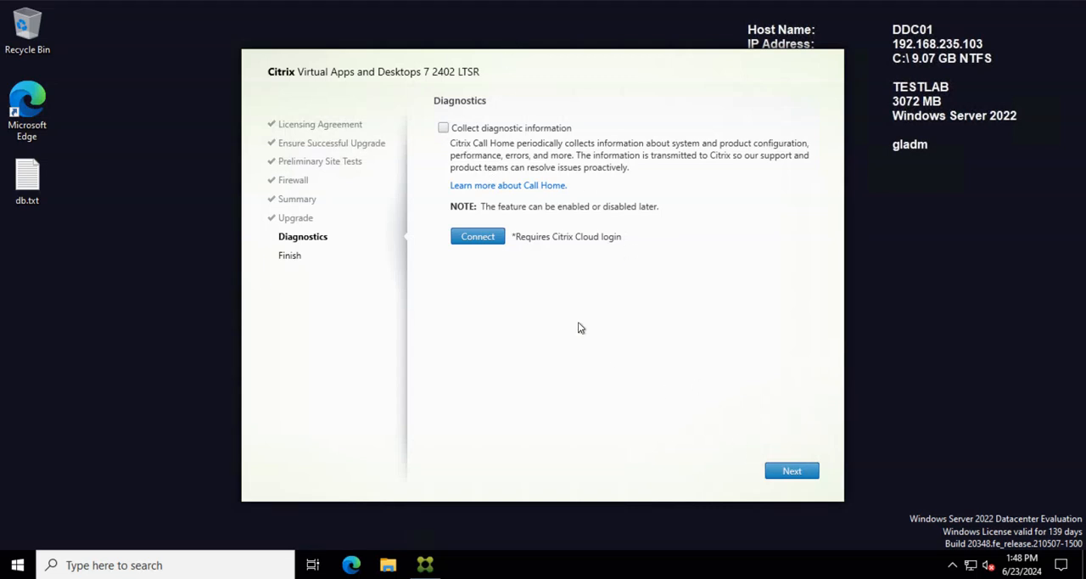
Step: On DDC01, skip diagnostic information collection and finish the 2402 LTSR upgrade without launching Citrix Site Manager
{"action": "left_click", "coordinate": [796, 473]}
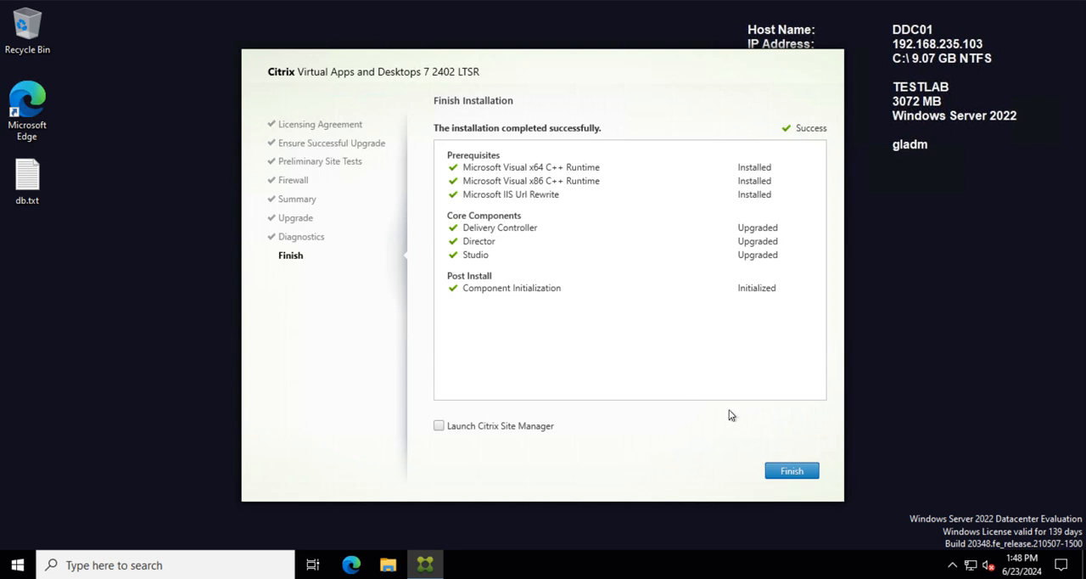
{"action": "left_click", "coordinate": [796, 472]}
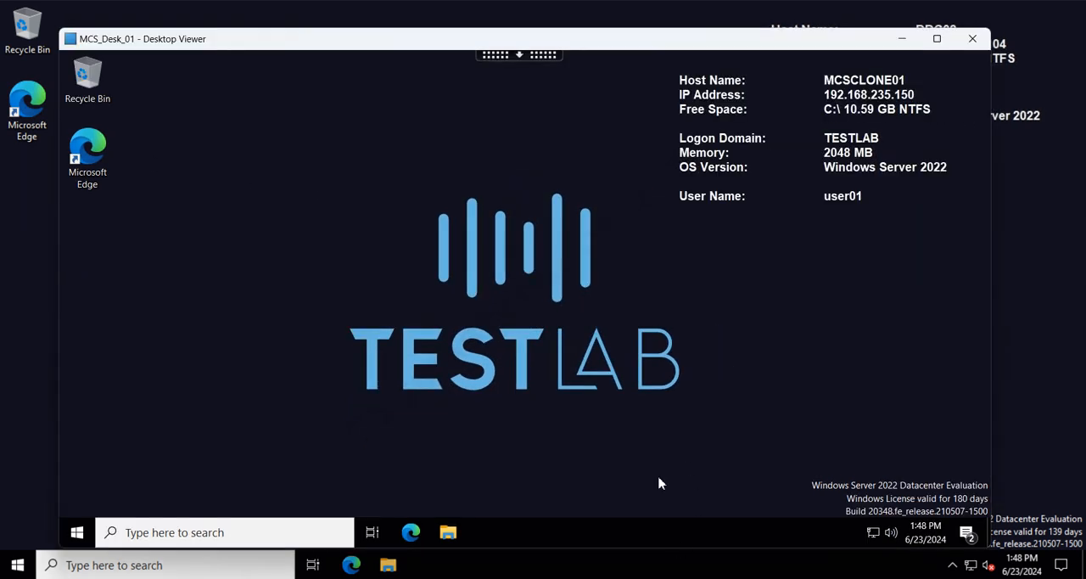
Step: Sign out of the Windows session on the MCS_Desk_01 desktop
{"action": "left_click", "coordinate": [78, 532]}
{"action": "left_click", "coordinate": [79, 360]}
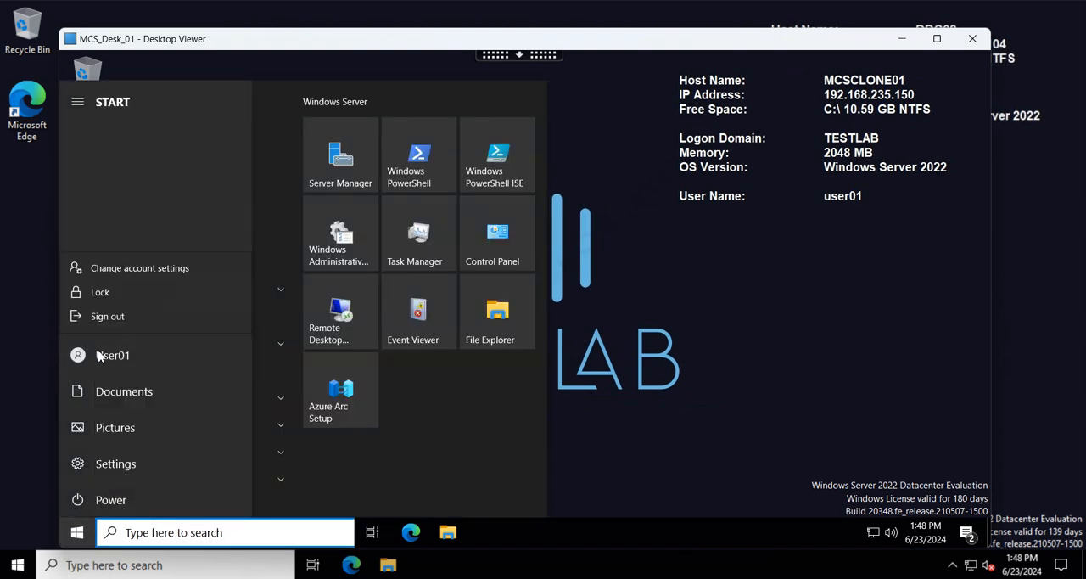
{"action": "left_click", "coordinate": [138, 317]}
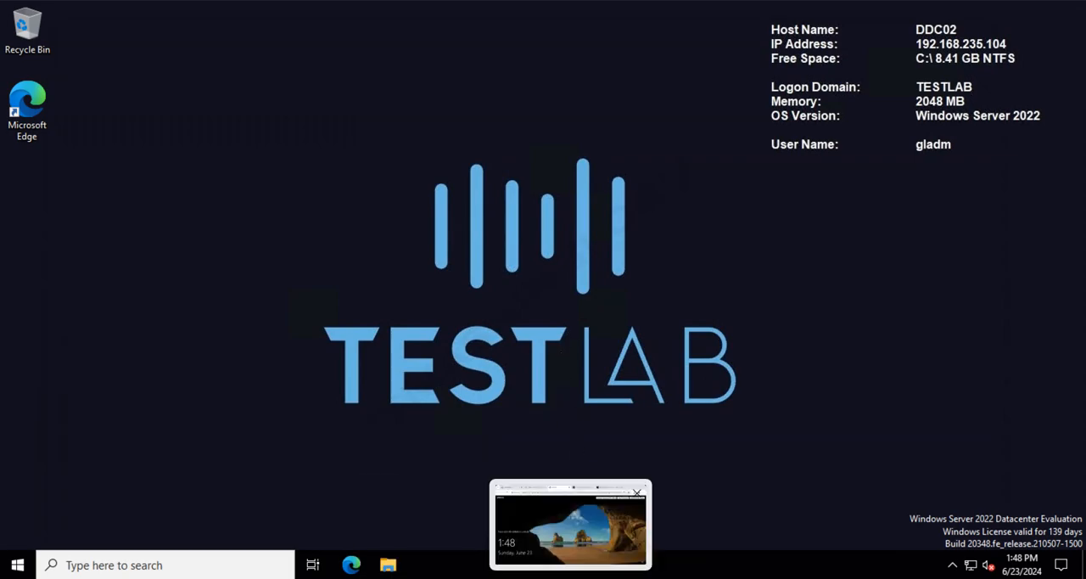
Step: Log on again to Citrix Gateway at gateway.testlab.com with the test user's domain user name and password
{"action": "left_click", "coordinate": [546, 535]}
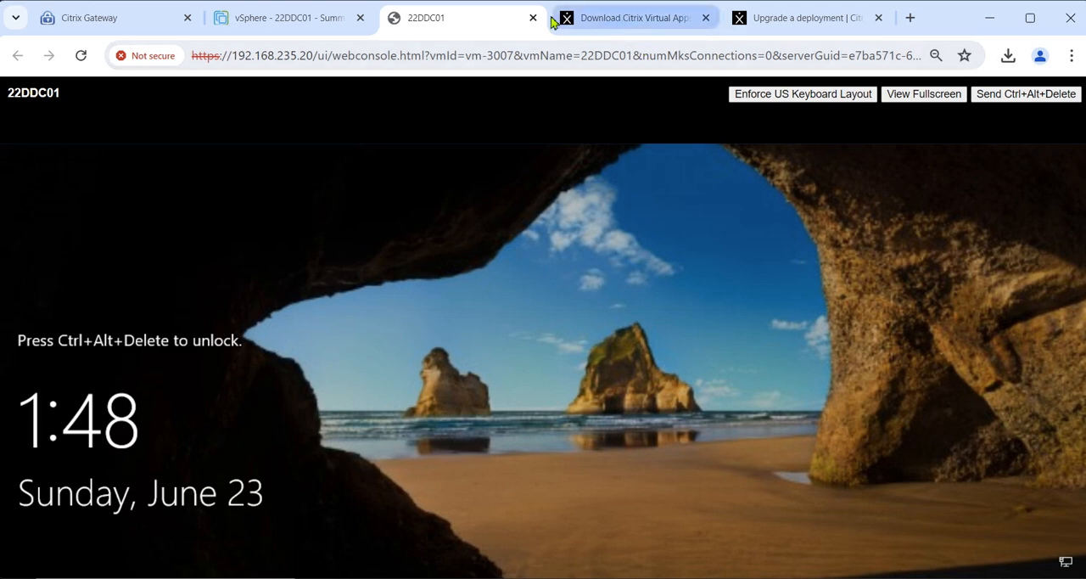
{"action": "left_click", "coordinate": [95, 26]}
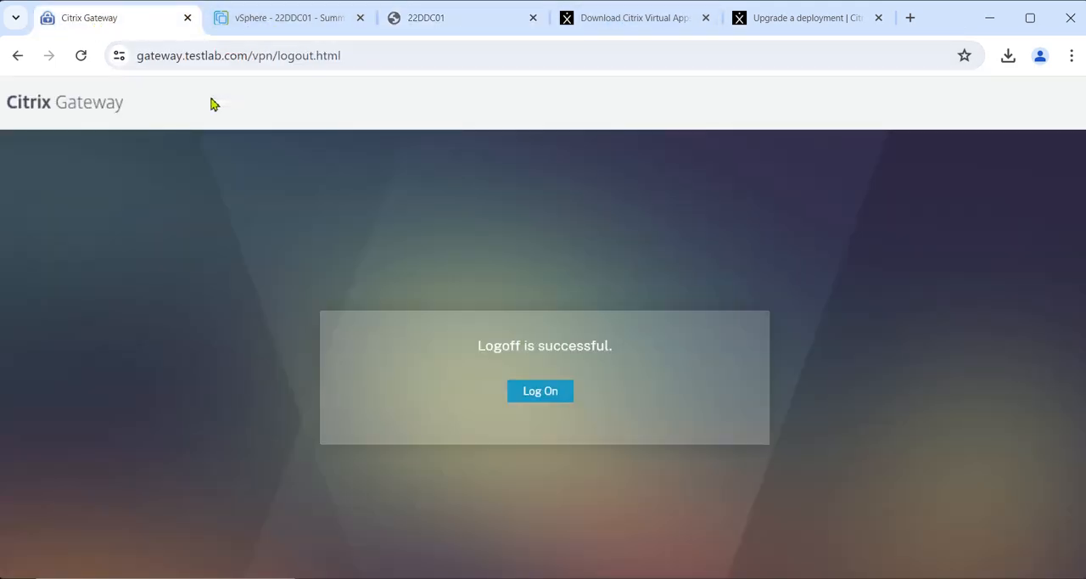
{"action": "left_click", "coordinate": [521, 397]}
{"action": "left_click", "coordinate": [482, 304]}
{"action": "type", "text": "testlab.com\\gladm"}
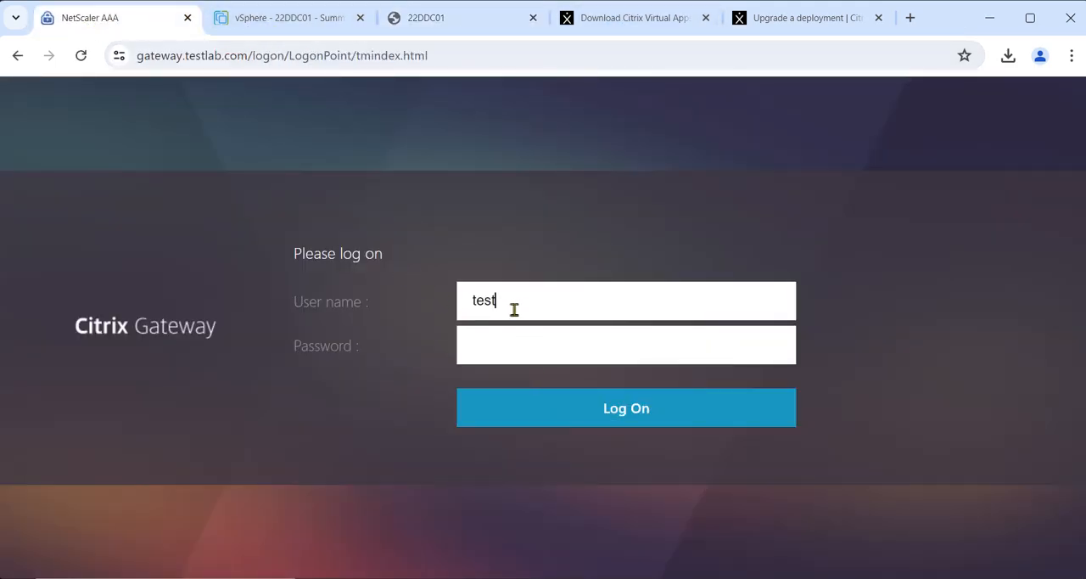
{"action": "key", "text": "BackSpace"}
{"action": "key", "text": "BackSpace"}
{"action": "key", "text": "BackSpace"}
{"action": "key", "text": "BackSpace"}
{"action": "key", "text": "BackSpace"}
{"action": "type", "text": "user01"}
{"action": "left_click", "coordinate": [615, 342]}
{"action": "type", "text": "Password123!"}
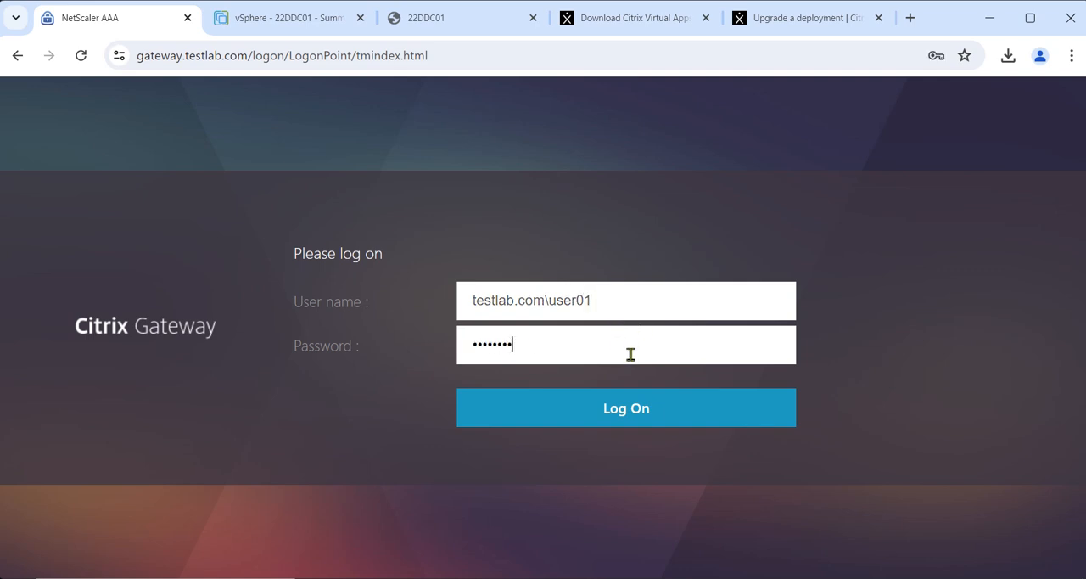
{"action": "left_click", "coordinate": [625, 407]}
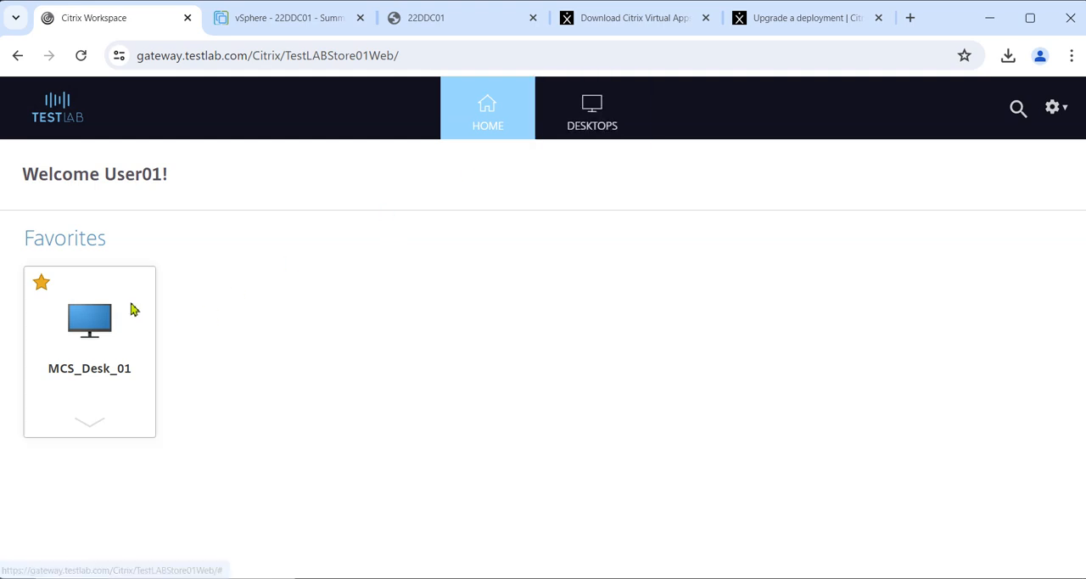
Step: Launch the MCS_Desk_01 desktop from the downloaded connection file, and minimize its viewer once the desktop loads
{"action": "left_click", "coordinate": [90, 319]}
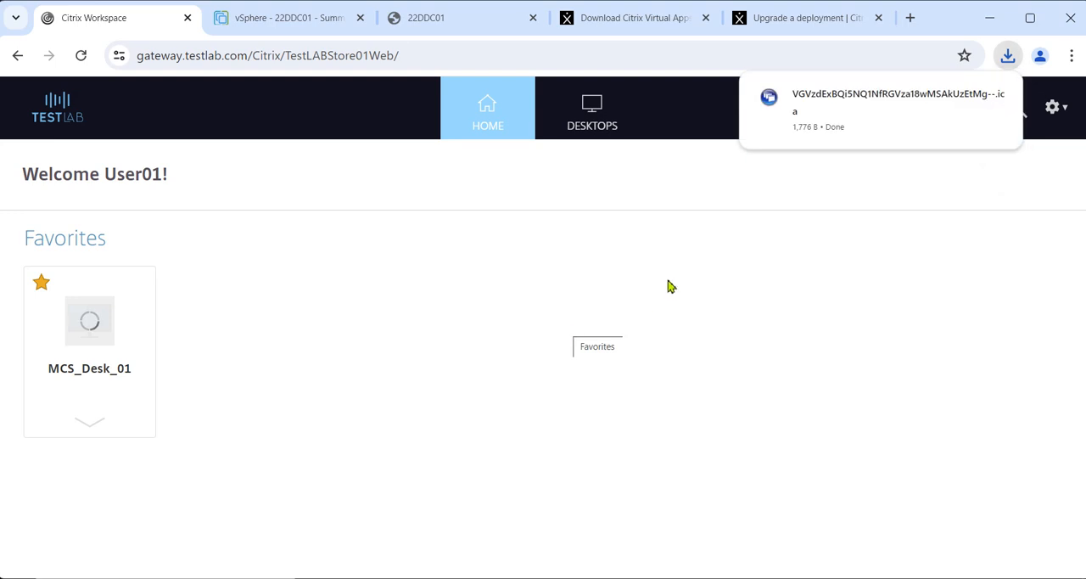
{"action": "left_click", "coordinate": [856, 104]}
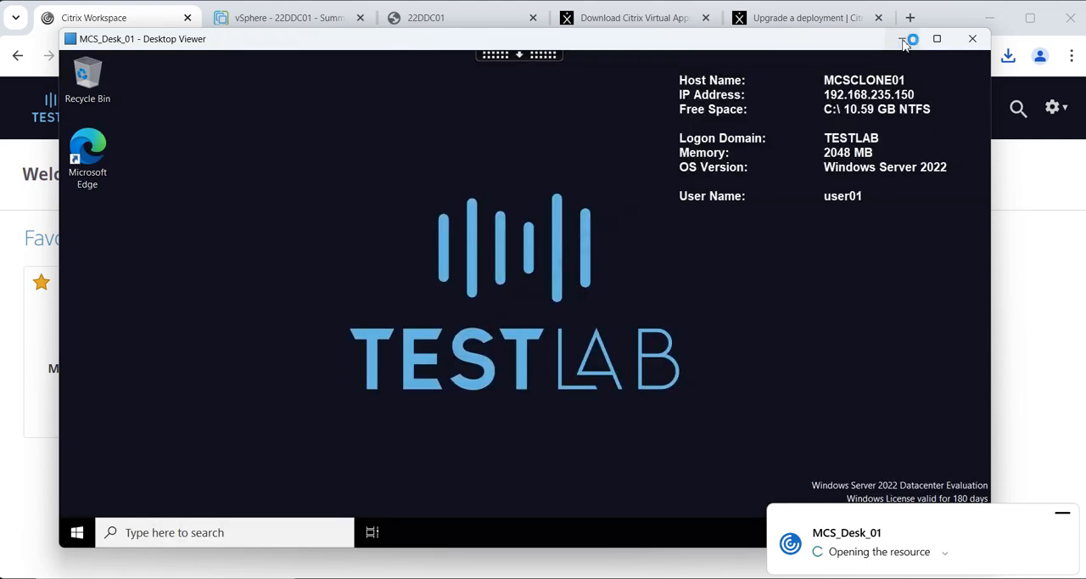
{"action": "left_click", "coordinate": [903, 40]}
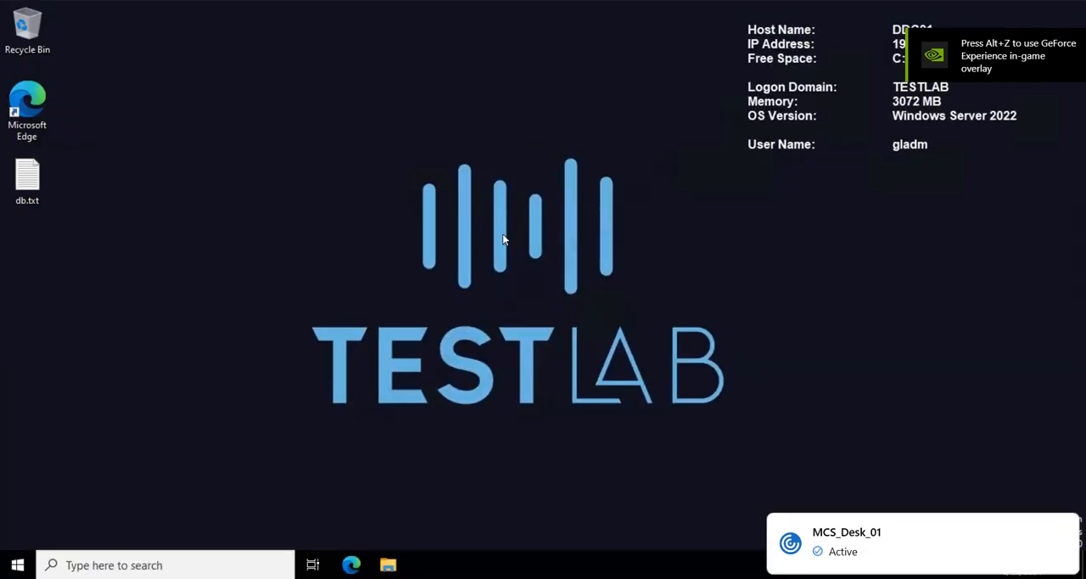
{"action": "left_click", "coordinate": [26, 565]}
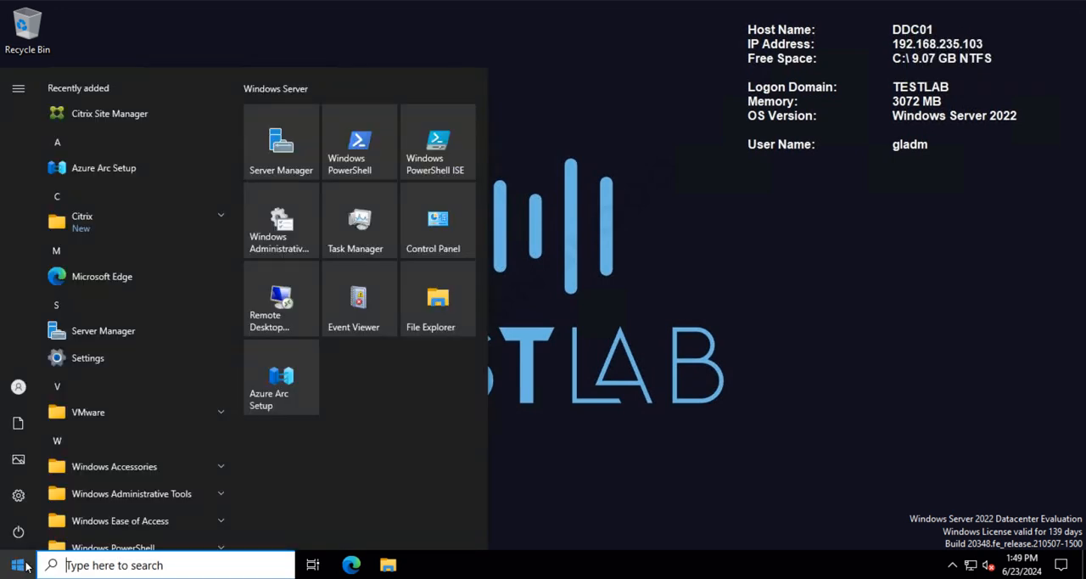
{"action": "left_click", "coordinate": [125, 220]}
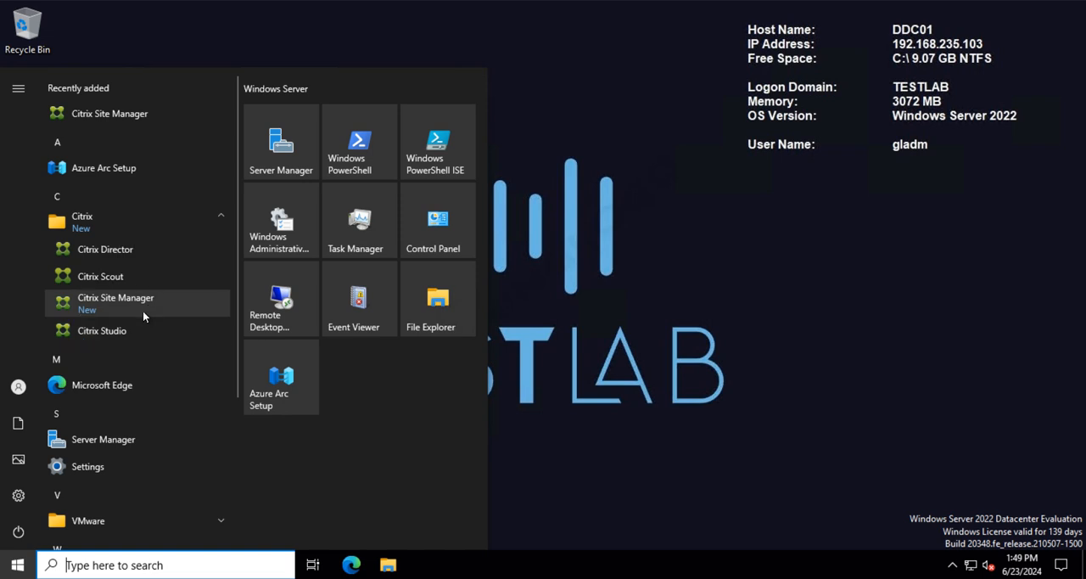
{"action": "left_click", "coordinate": [636, 295]}
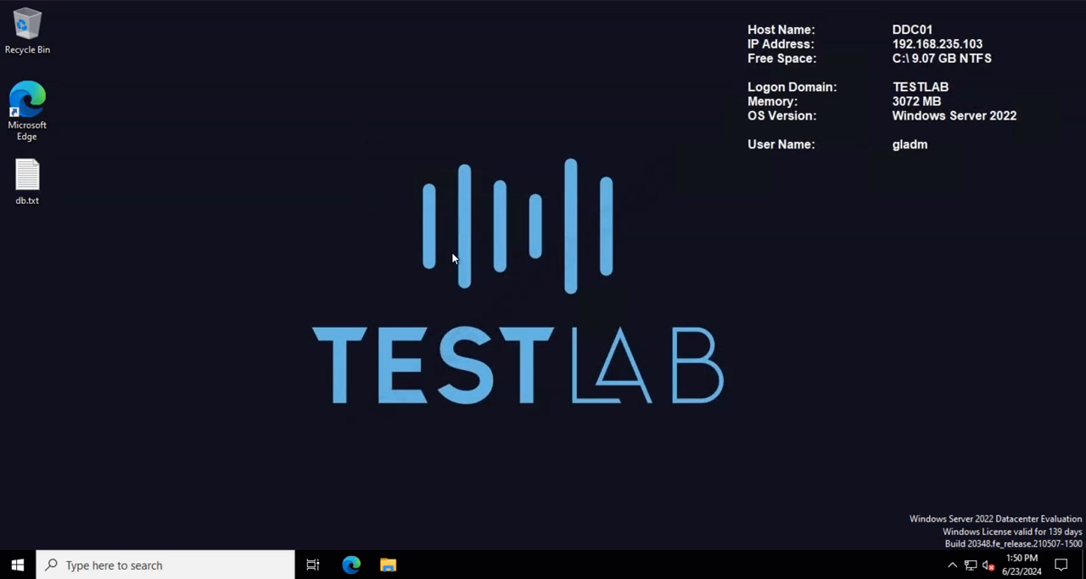
Step: Run Citrix Site Manager as administrator on DDC01 and approve the elevation request
{"action": "left_click", "coordinate": [17, 564]}
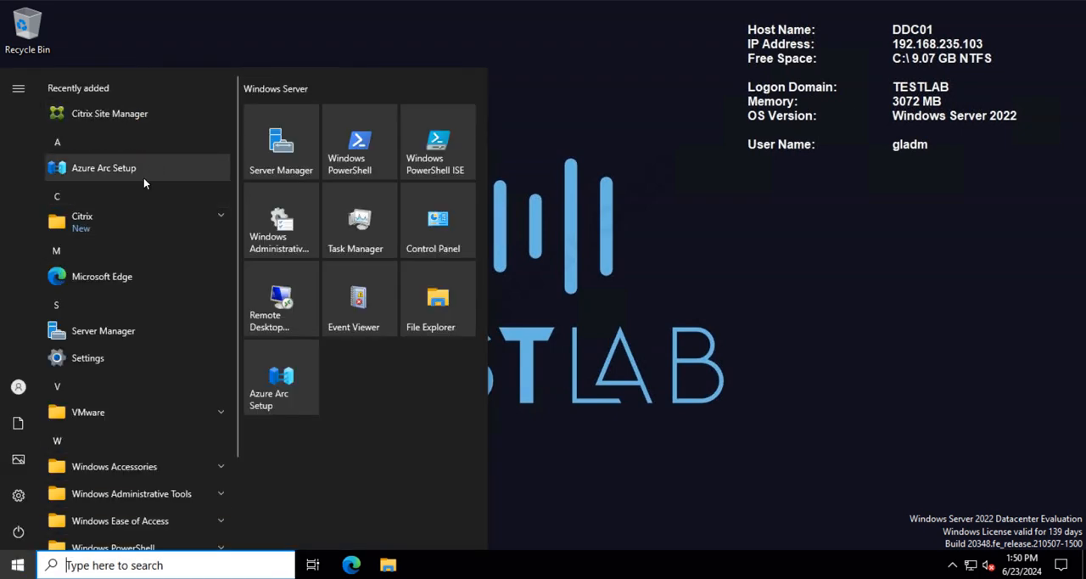
{"action": "left_click", "coordinate": [127, 222]}
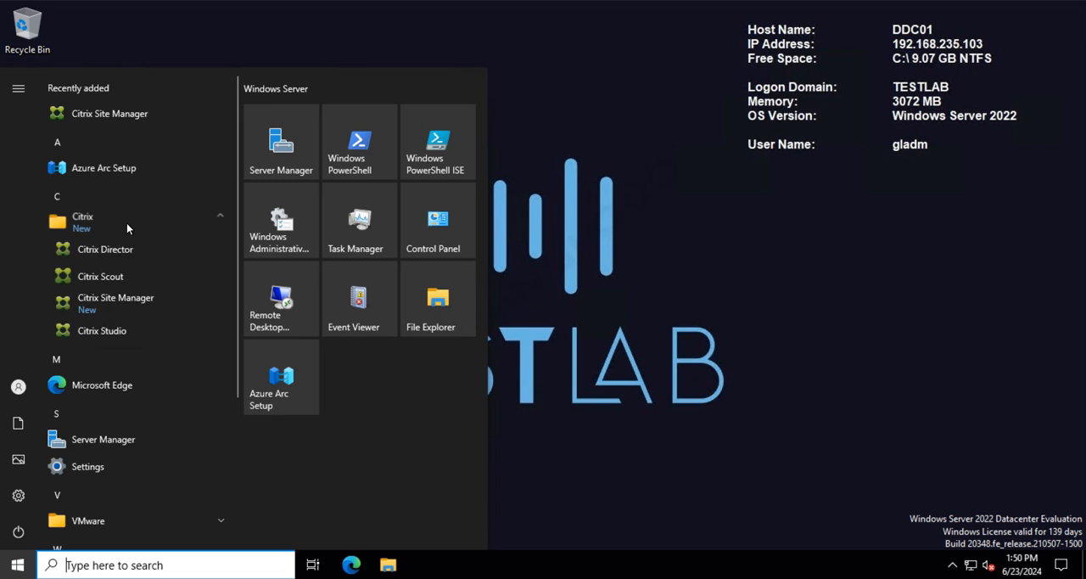
{"action": "right_click", "coordinate": [117, 301]}
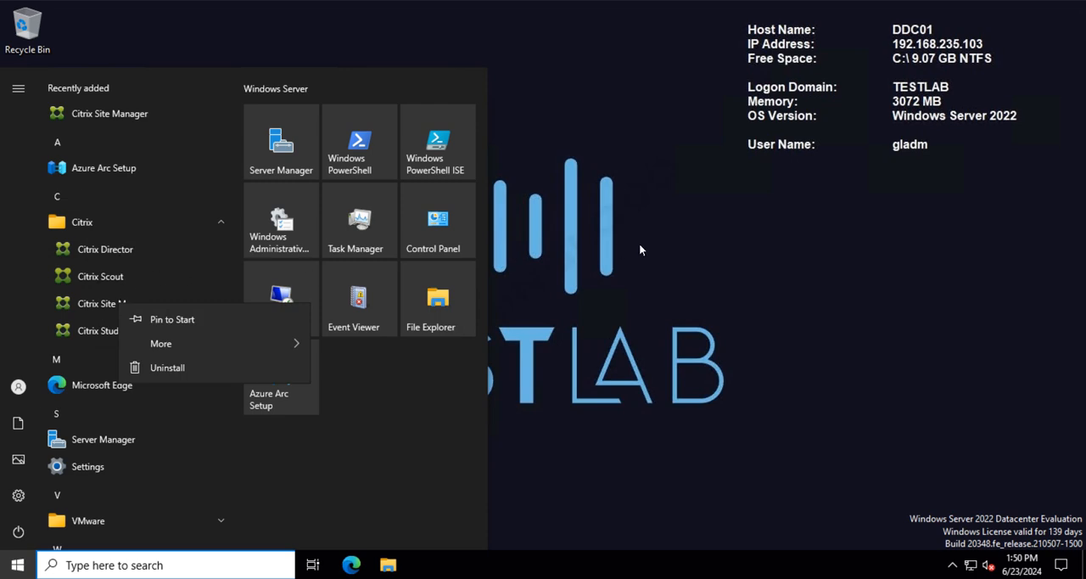
{"action": "key", "text": "Escape"}
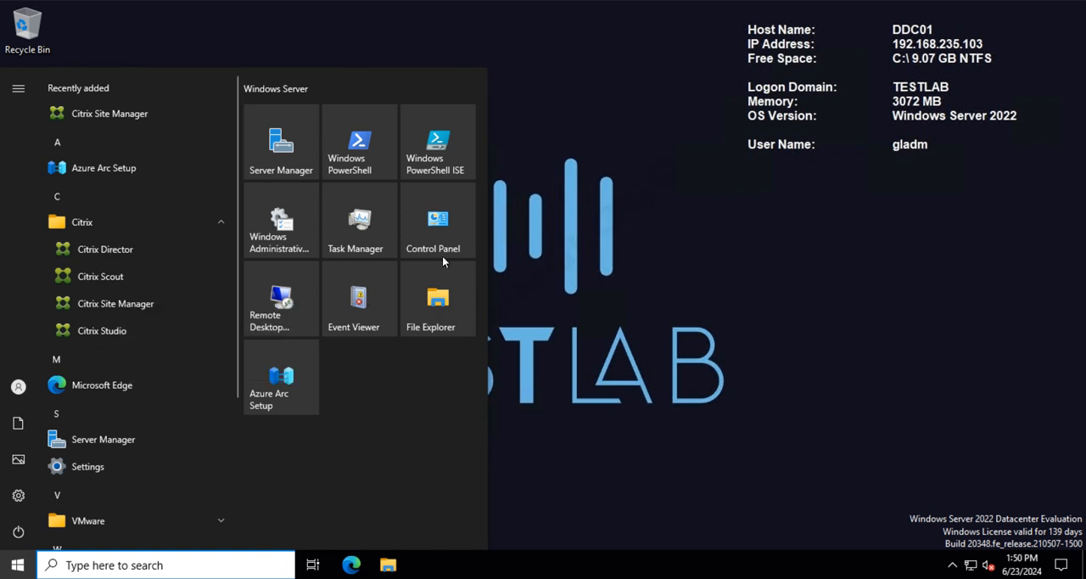
{"action": "right_click", "coordinate": [123, 306]}
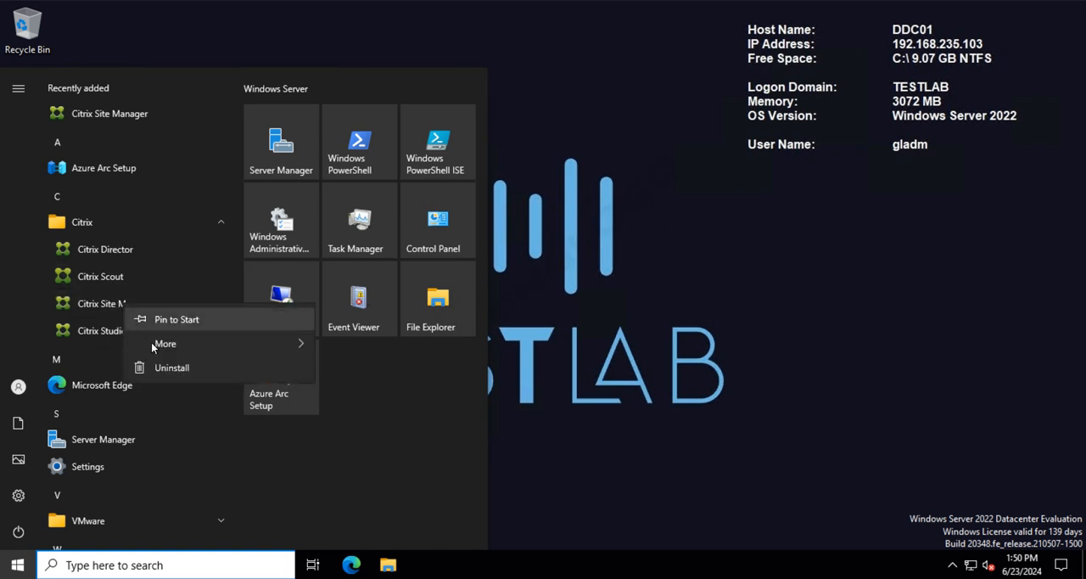
{"action": "mouse_move", "coordinate": [197, 349]}
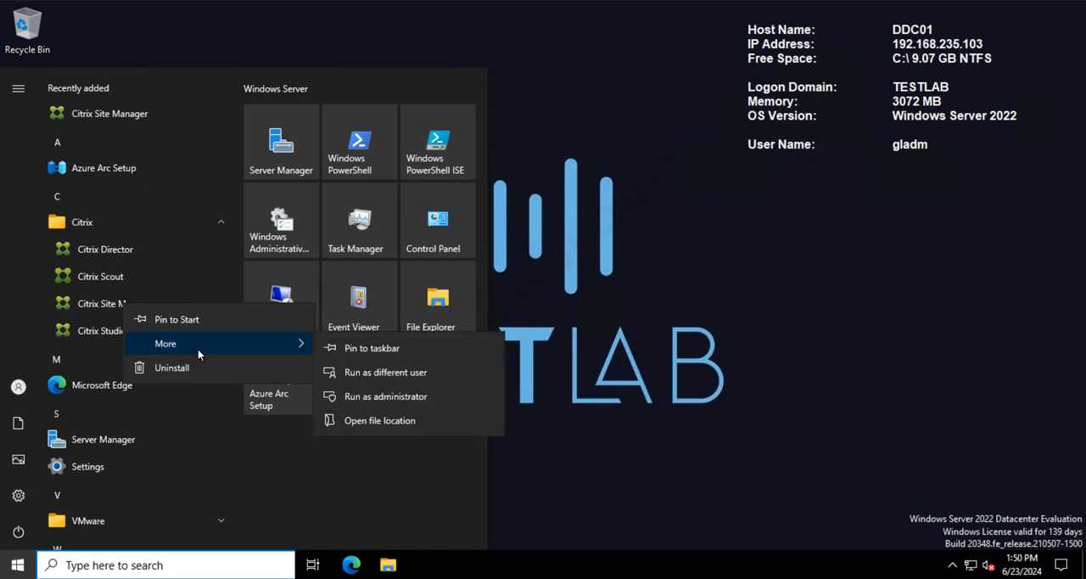
{"action": "left_click", "coordinate": [429, 397]}
{"action": "left_click", "coordinate": [498, 381]}
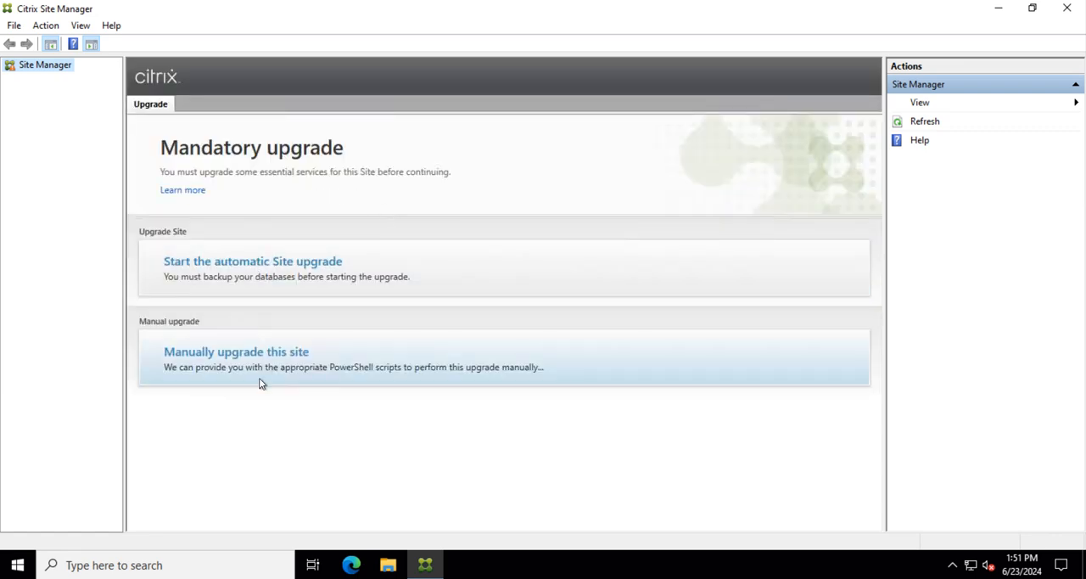
Step: Run the automatic Site upgrade, confirming readiness to upgrade, and dismiss the completion summary when it finishes
{"action": "left_click", "coordinate": [232, 267]}
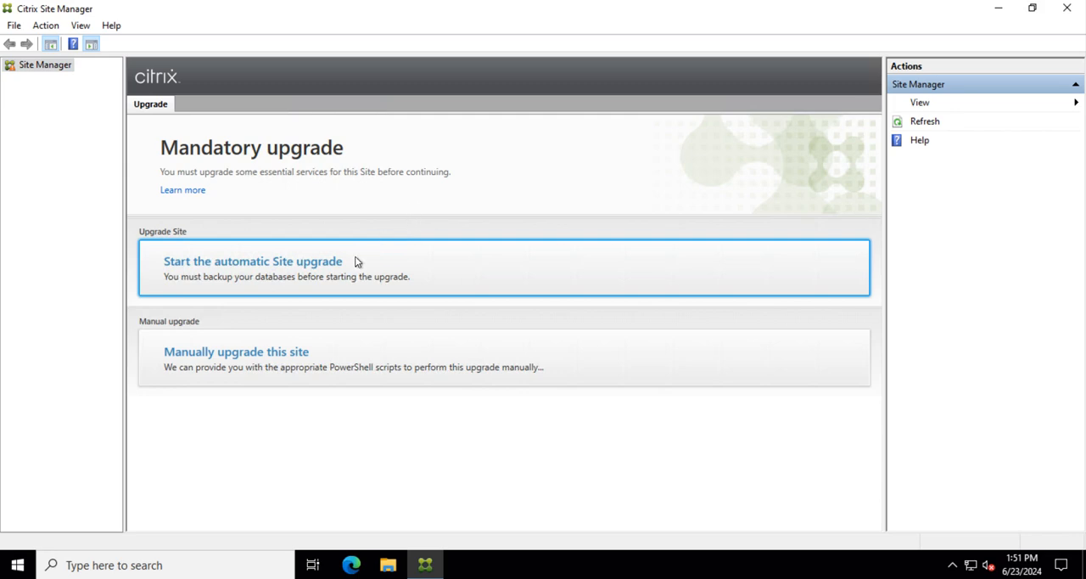
{"action": "left_click", "coordinate": [379, 273]}
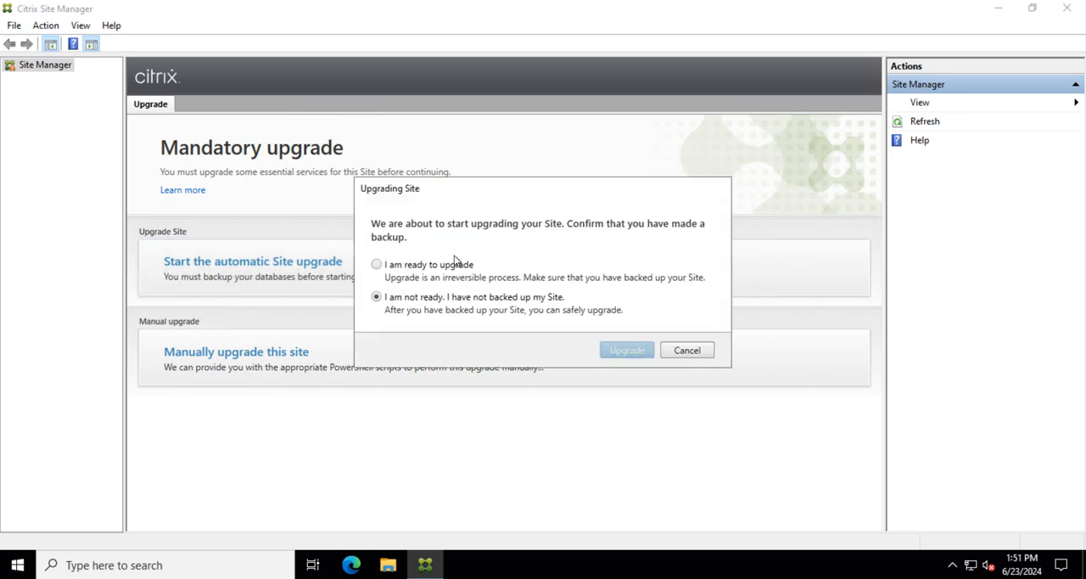
{"action": "left_click", "coordinate": [424, 268]}
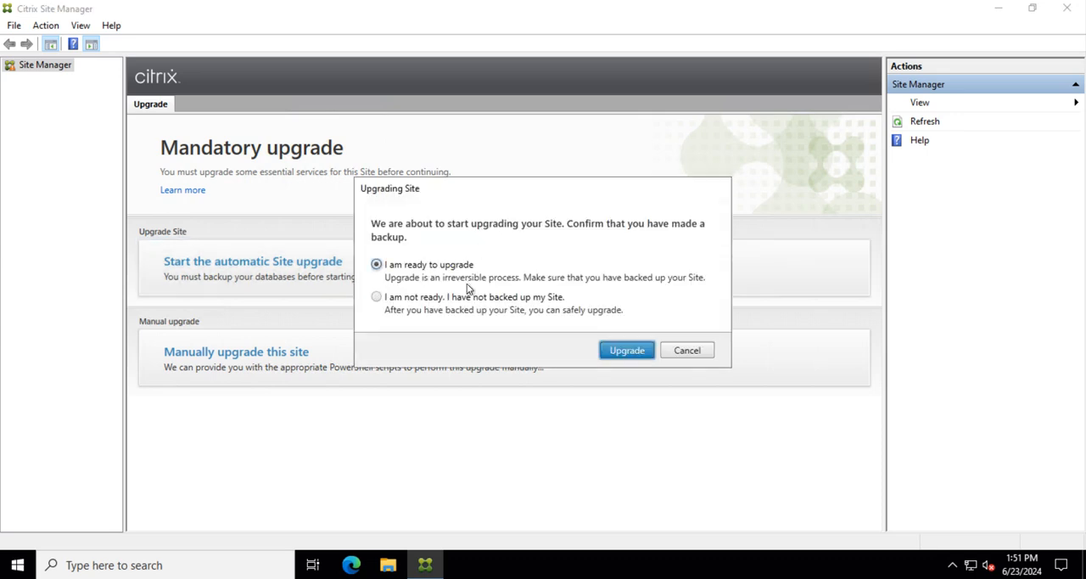
{"action": "left_click", "coordinate": [627, 351]}
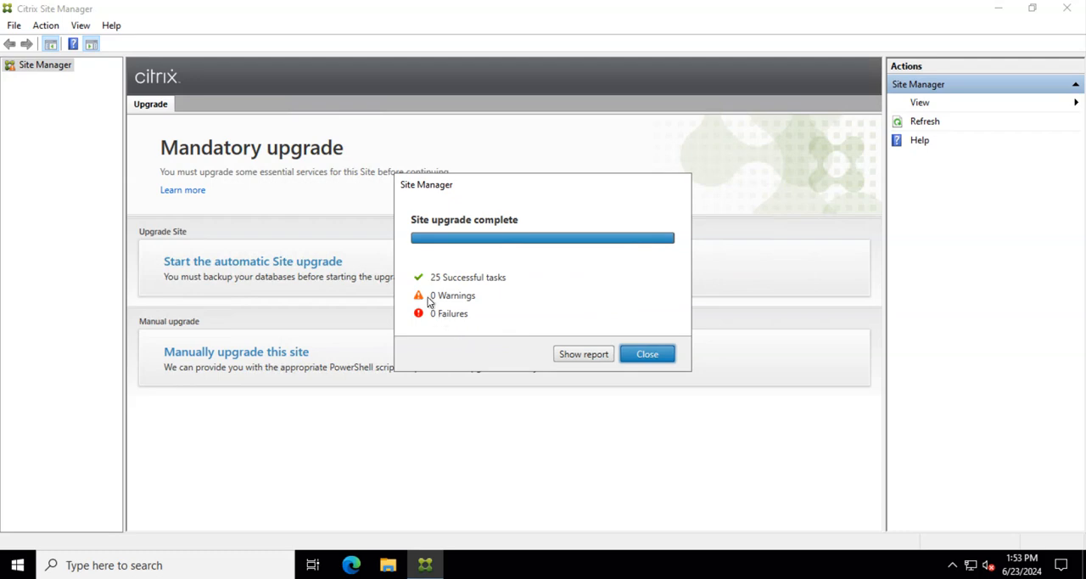
{"action": "left_click", "coordinate": [646, 356]}
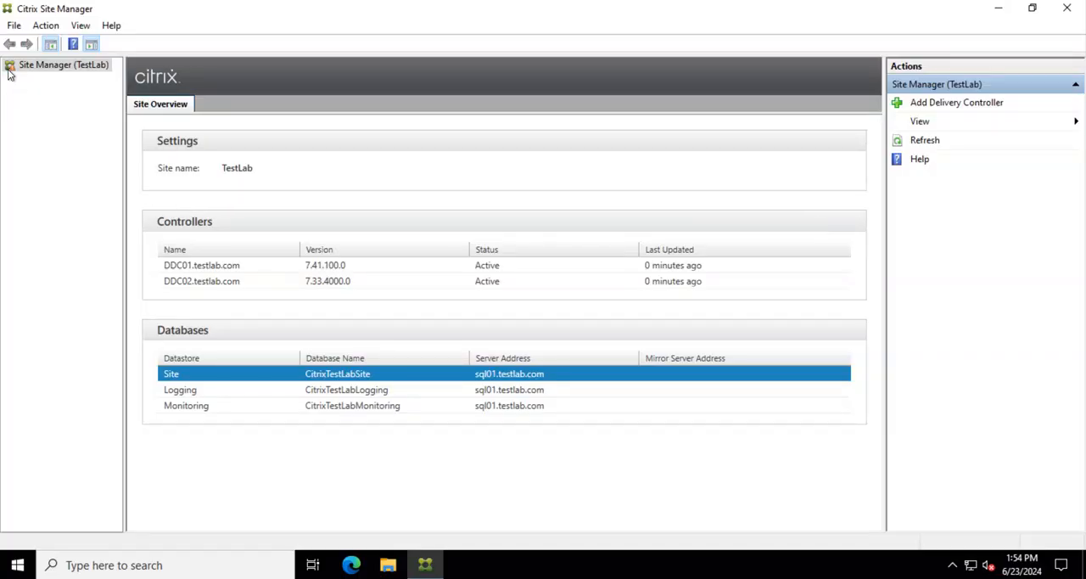
Step: Check the versions and status of DDC01 and DDC02 in the TestLab site overview, and refresh it
{"action": "left_click", "coordinate": [48, 69]}
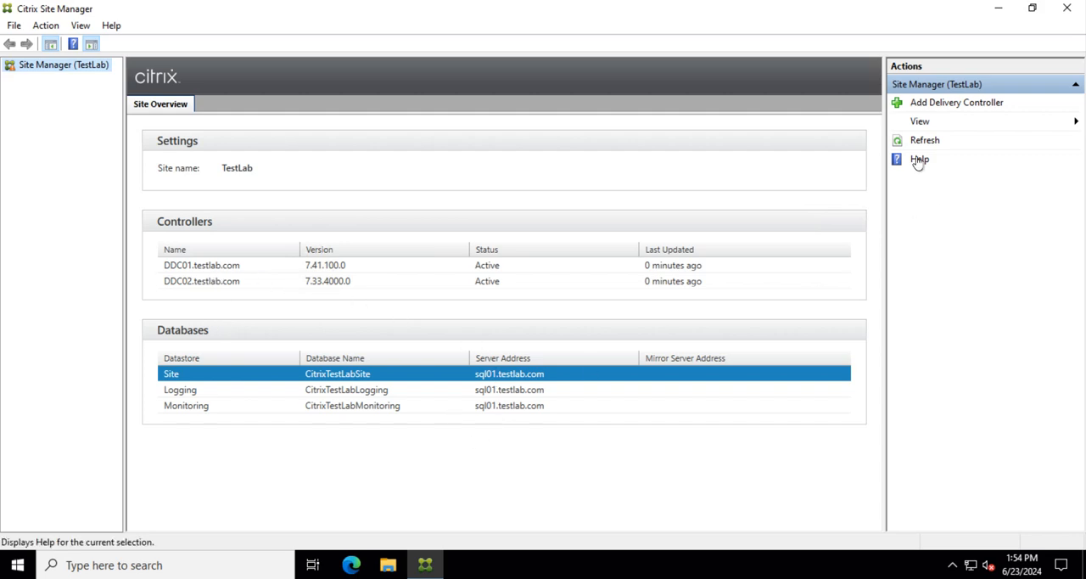
{"action": "left_click", "coordinate": [217, 276]}
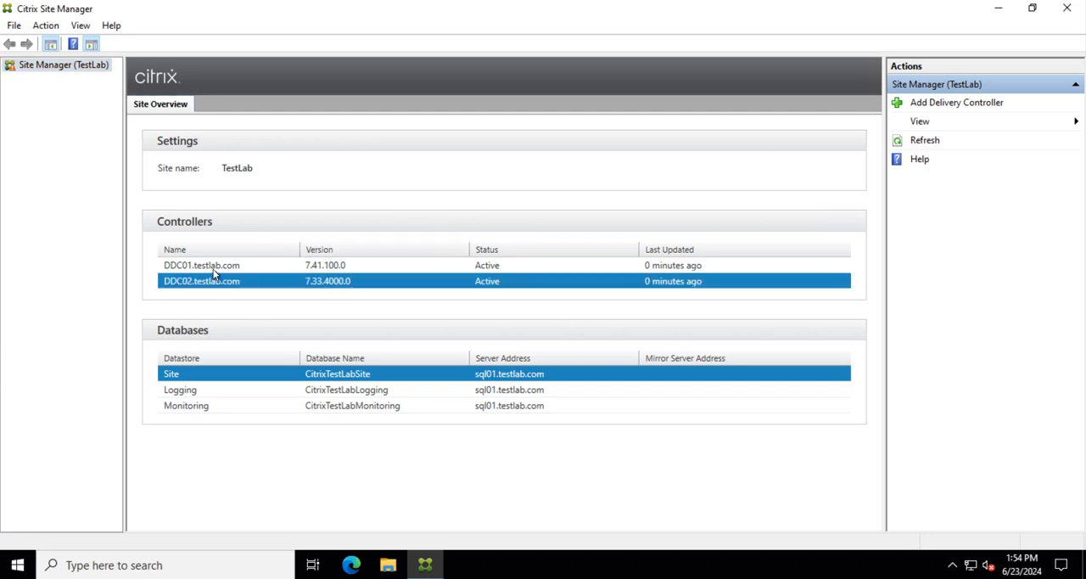
{"action": "left_click", "coordinate": [208, 263]}
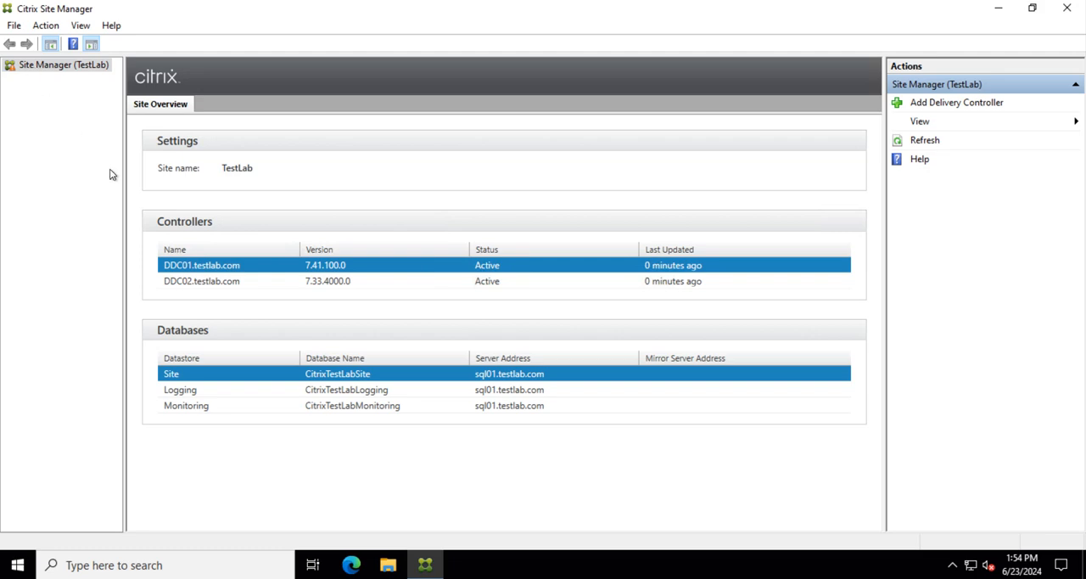
{"action": "left_click", "coordinate": [919, 142]}
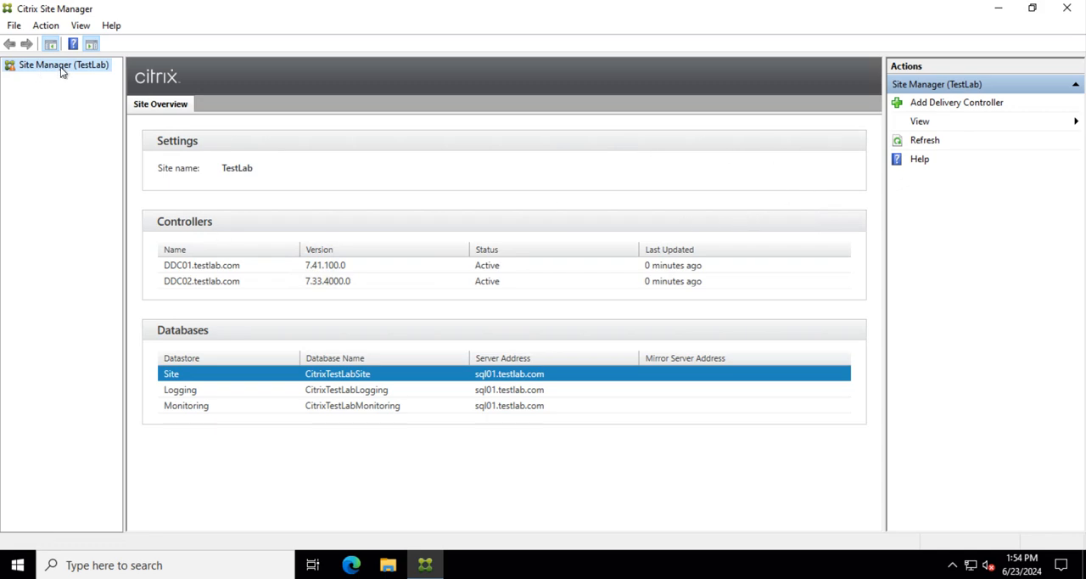
Step: Close Citrix Site Manager and launch Citrix Studio on DDC01, approving the elevation request
{"action": "left_click", "coordinate": [1066, 8]}
{"action": "left_click", "coordinate": [17, 564]}
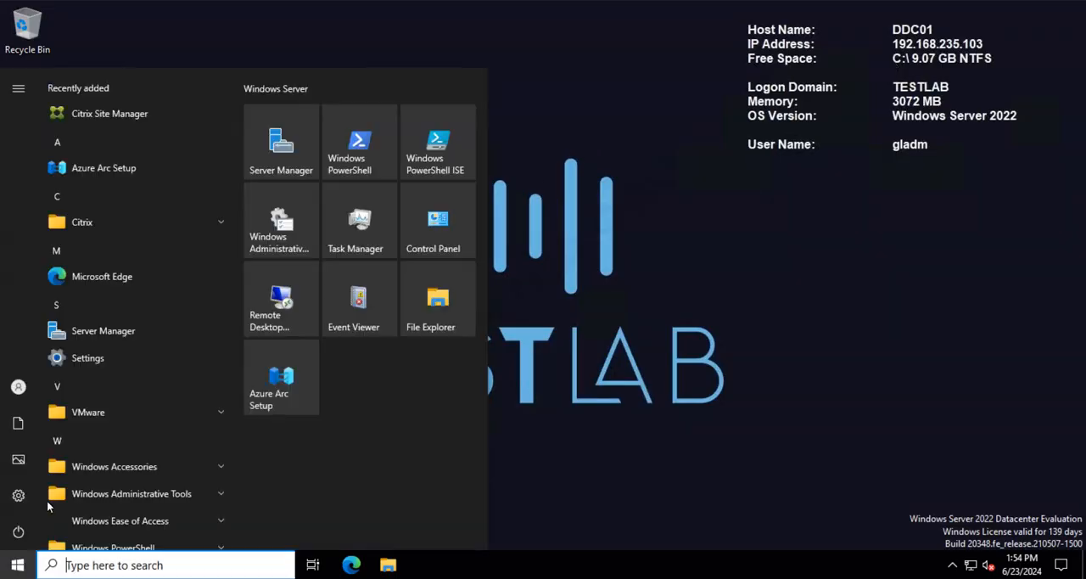
{"action": "left_click", "coordinate": [124, 223]}
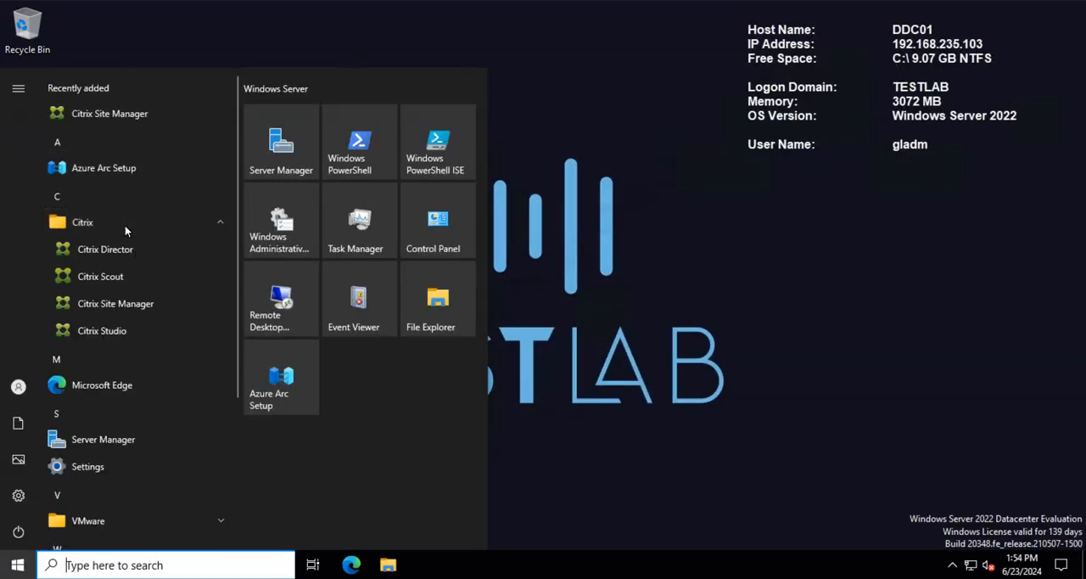
{"action": "left_click", "coordinate": [106, 332]}
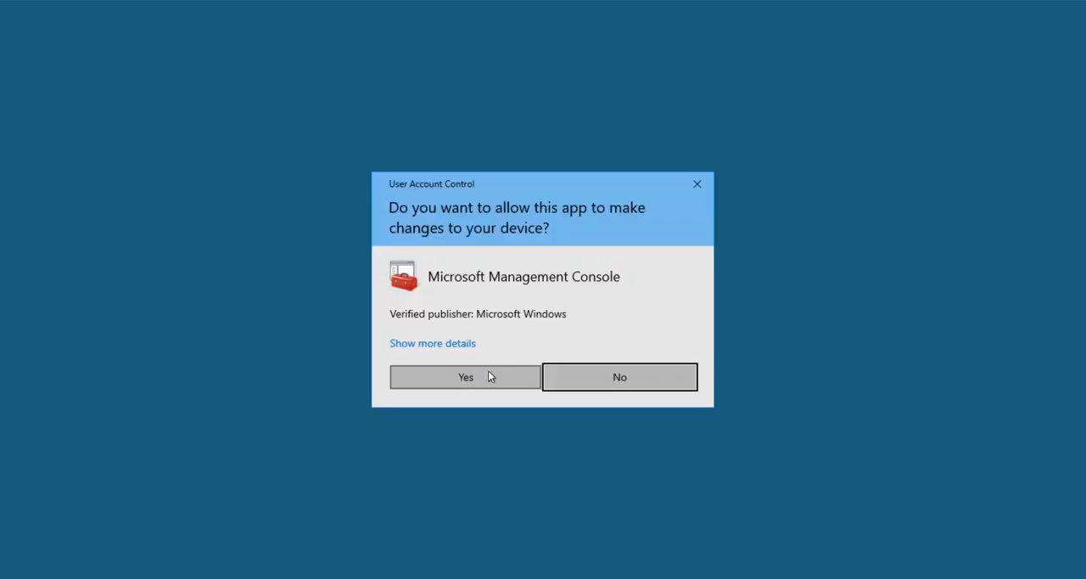
{"action": "left_click", "coordinate": [487, 376]}
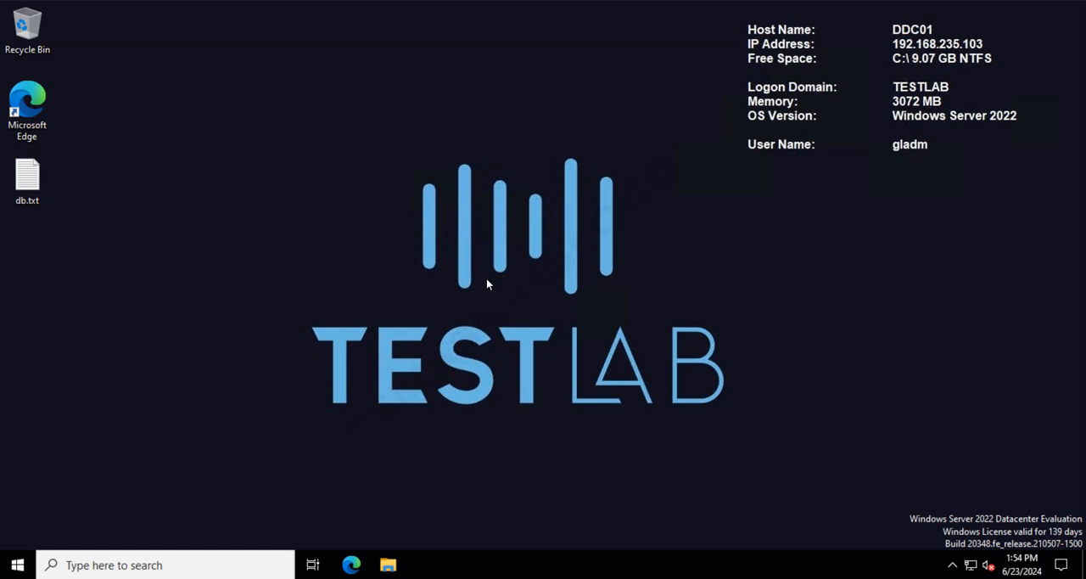
Step: Search for PowerShell on DDC01 and open a Windows PowerShell window
{"action": "left_click", "coordinate": [151, 565]}
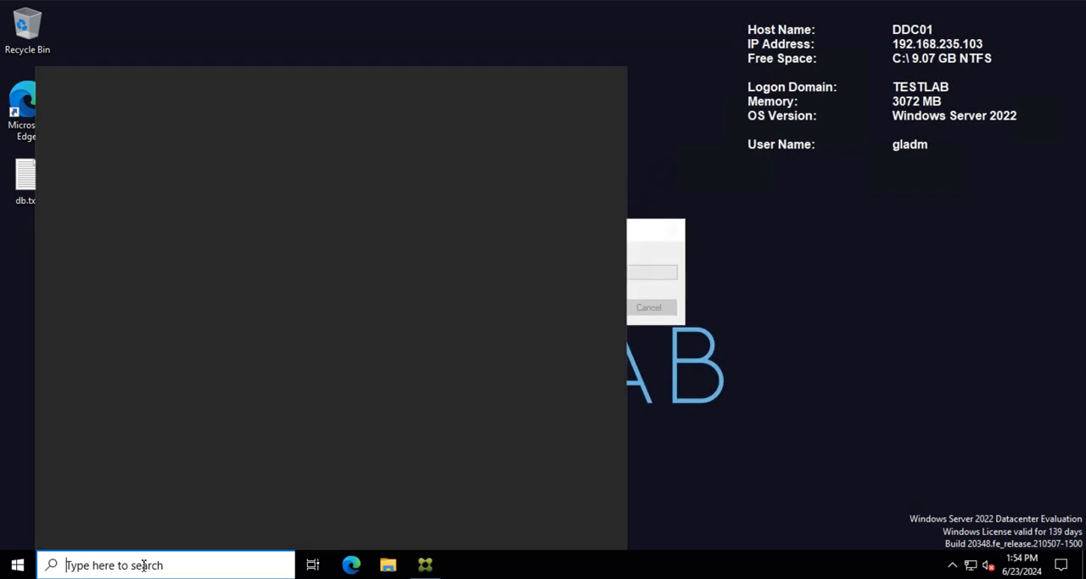
{"action": "type", "text": "po"}
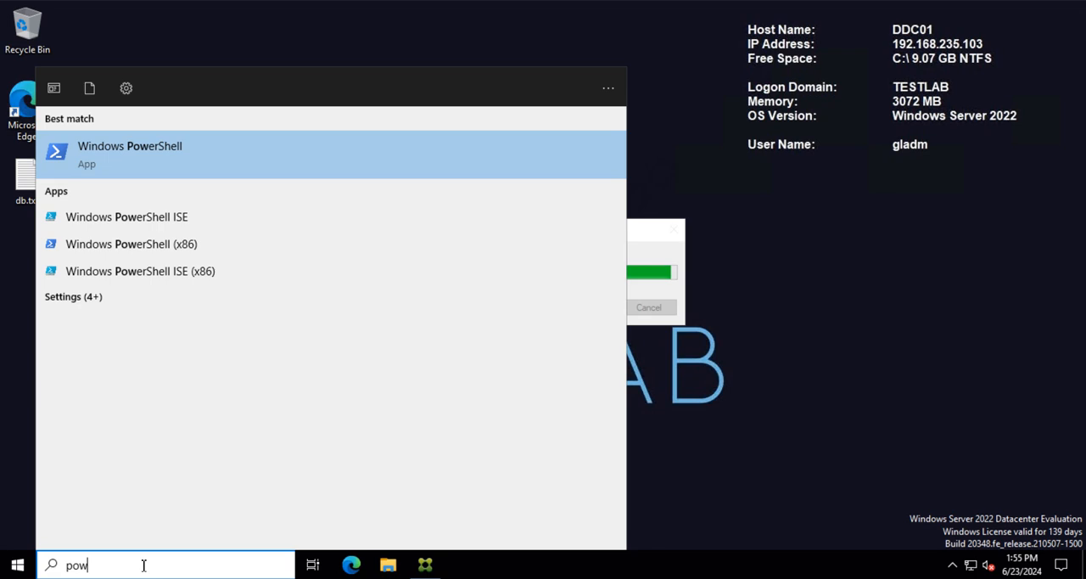
{"action": "left_click", "coordinate": [155, 153]}
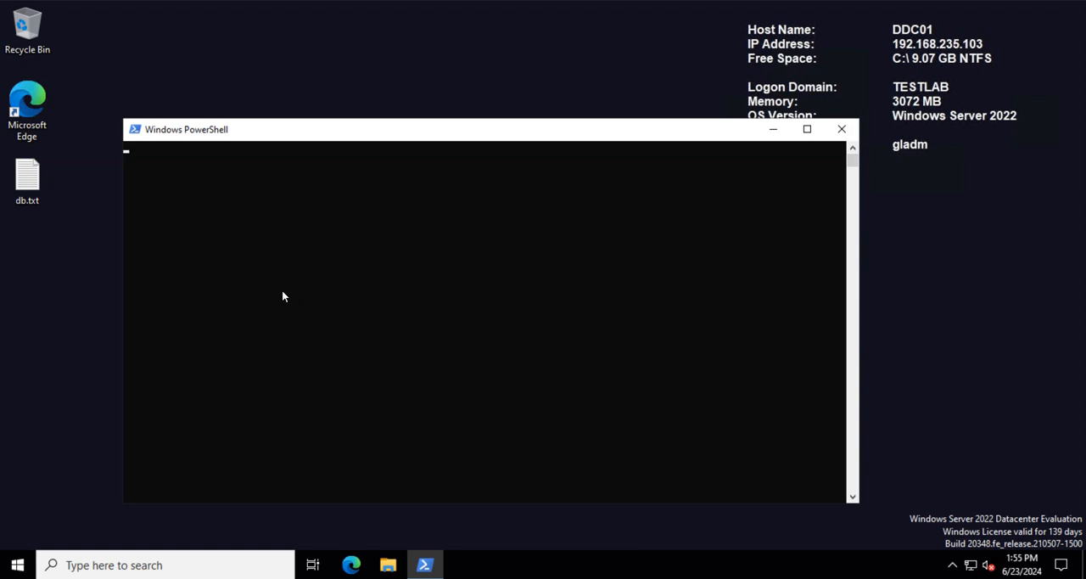
Step: Load all Citrix snap-ins in the PowerShell session with asnp Citrix*
{"action": "type", "text": "asnp Citi"}
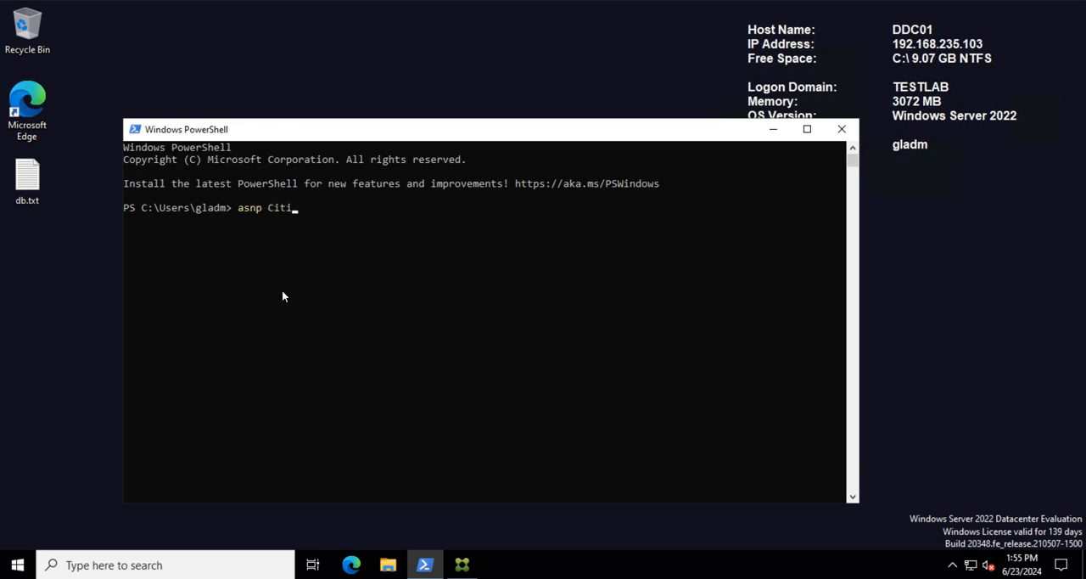
{"action": "key", "text": "BackSpace"}
{"action": "type", "text": "rix*"}
{"action": "key", "text": "Return"}
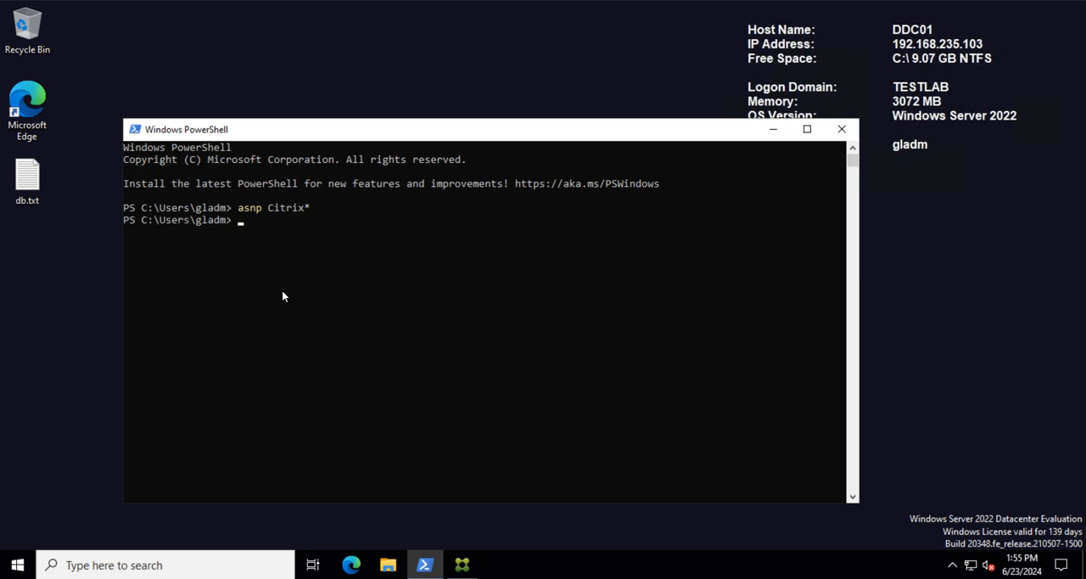
Step: Query the installed broker database version in PowerShell with Get-BrokerInstalledDbVersion
{"action": "type", "text": "Get-BrokerinstalledDbVersi"}
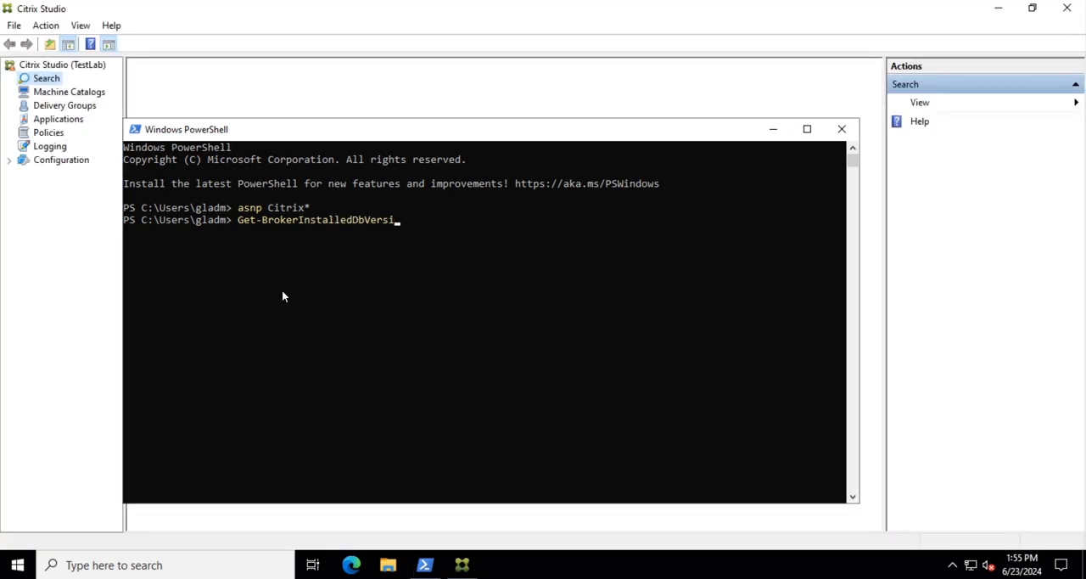
{"action": "key", "text": "Return"}
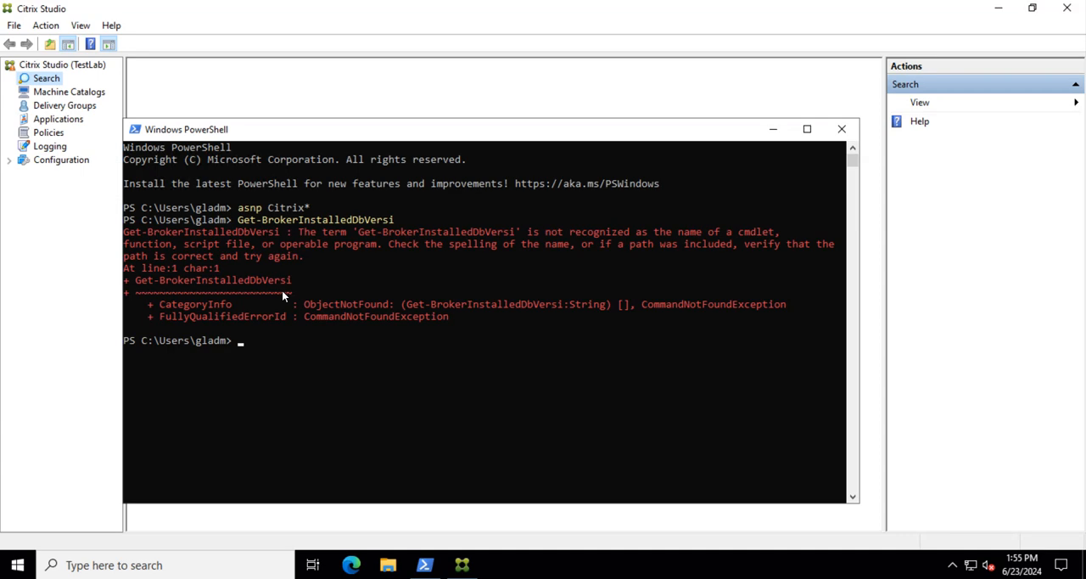
{"action": "key", "text": "Up"}
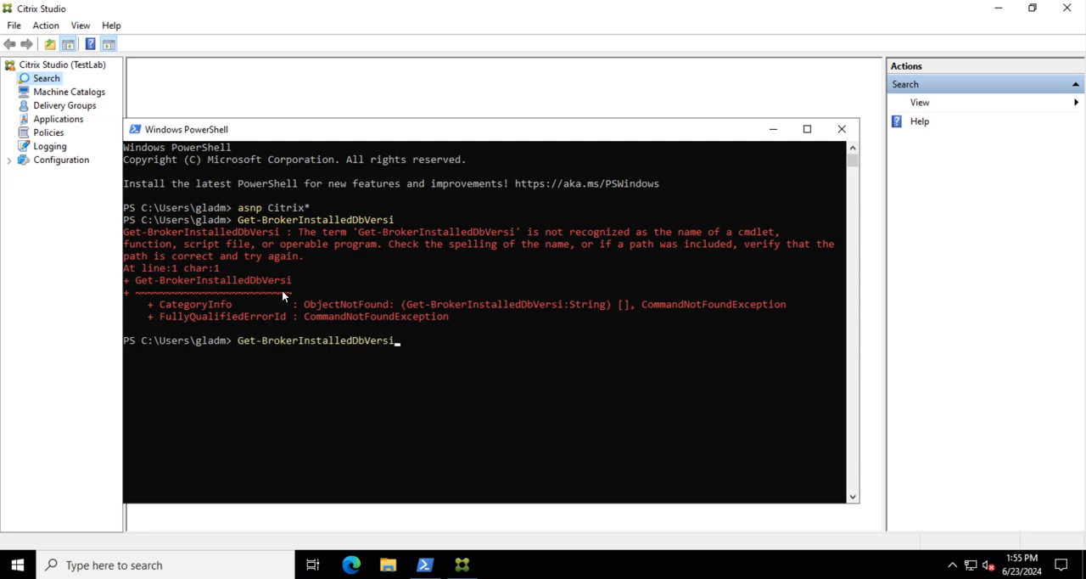
{"action": "type", "text": "n"}
{"action": "key", "text": "BackSpace"}
{"action": "type", "text": "on"}
{"action": "key", "text": "Return"}
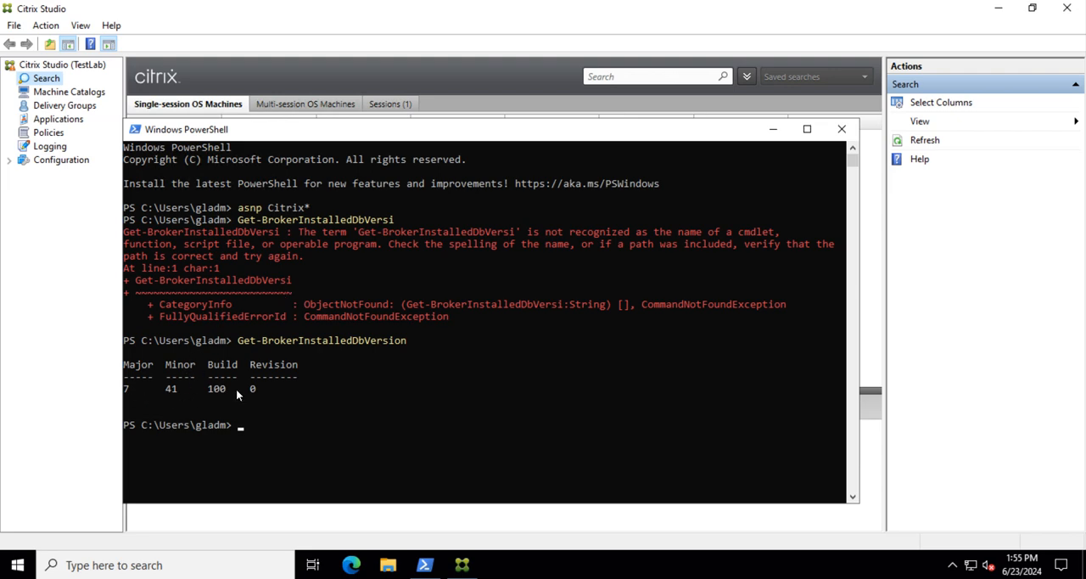
Step: Return to Citrix Studio and check the site's delivery controllers, common tasks overview and machine catalogs
{"action": "left_click", "coordinate": [773, 133]}
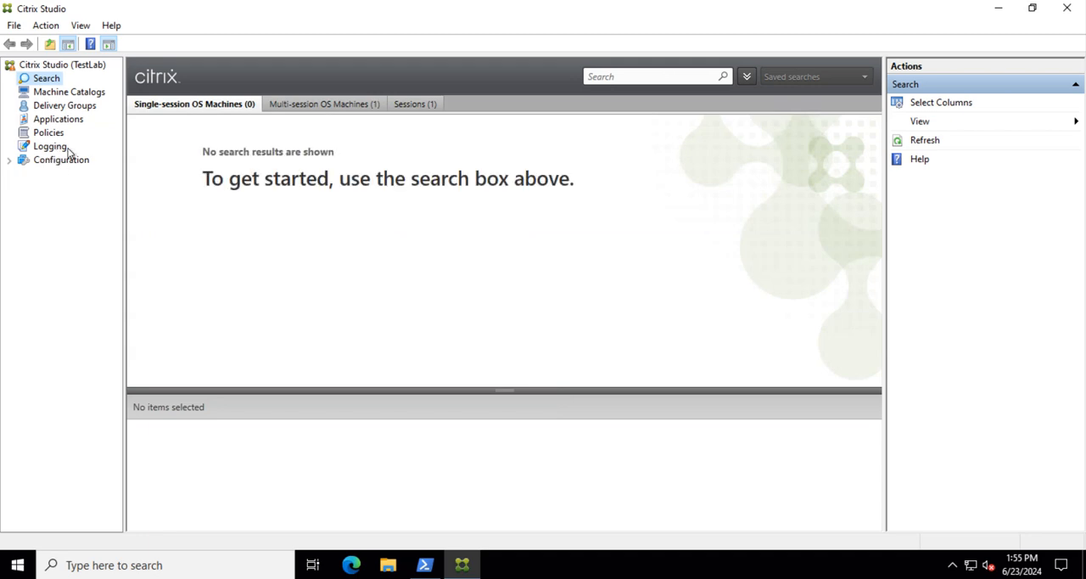
{"action": "left_click", "coordinate": [10, 162]}
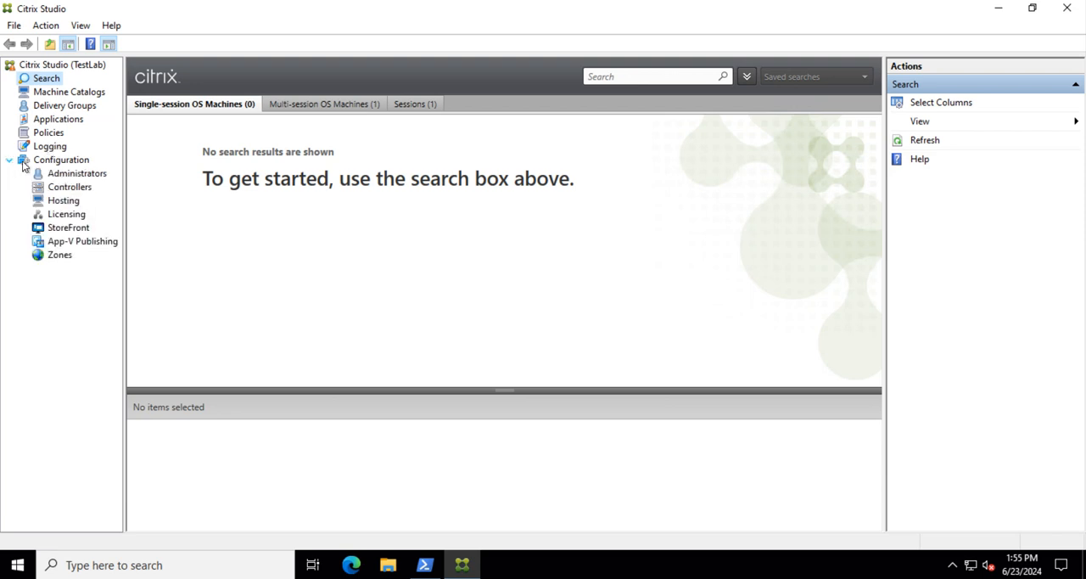
{"action": "left_click", "coordinate": [64, 204]}
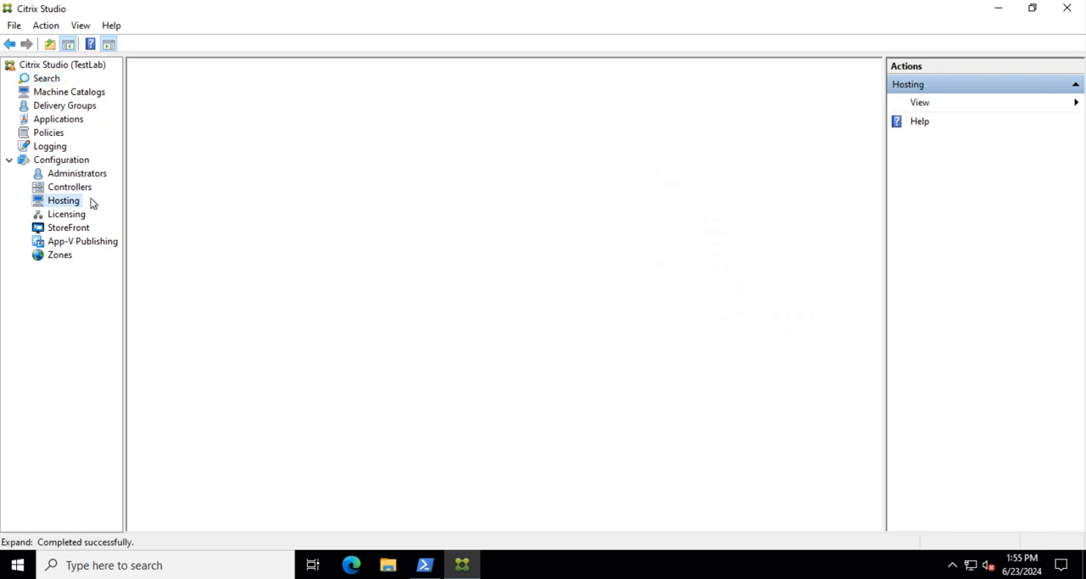
{"action": "left_click", "coordinate": [67, 176]}
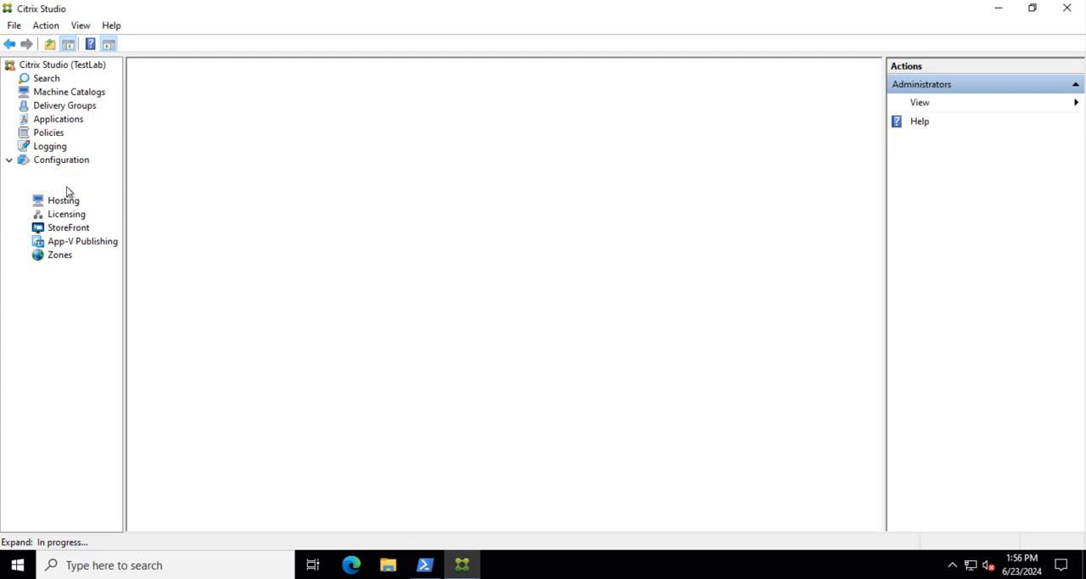
{"action": "left_click", "coordinate": [66, 185]}
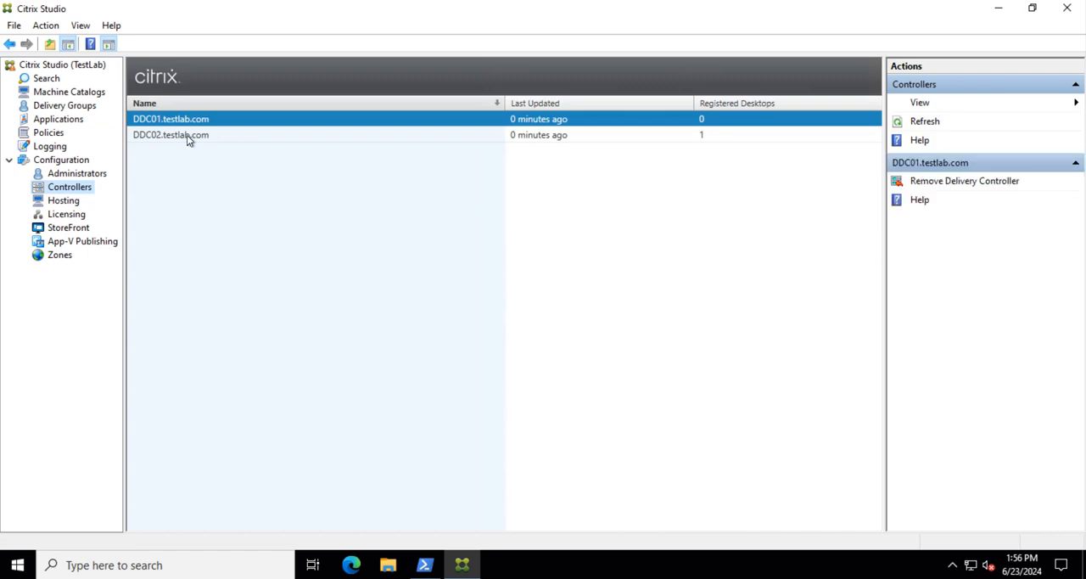
{"action": "left_click", "coordinate": [67, 69]}
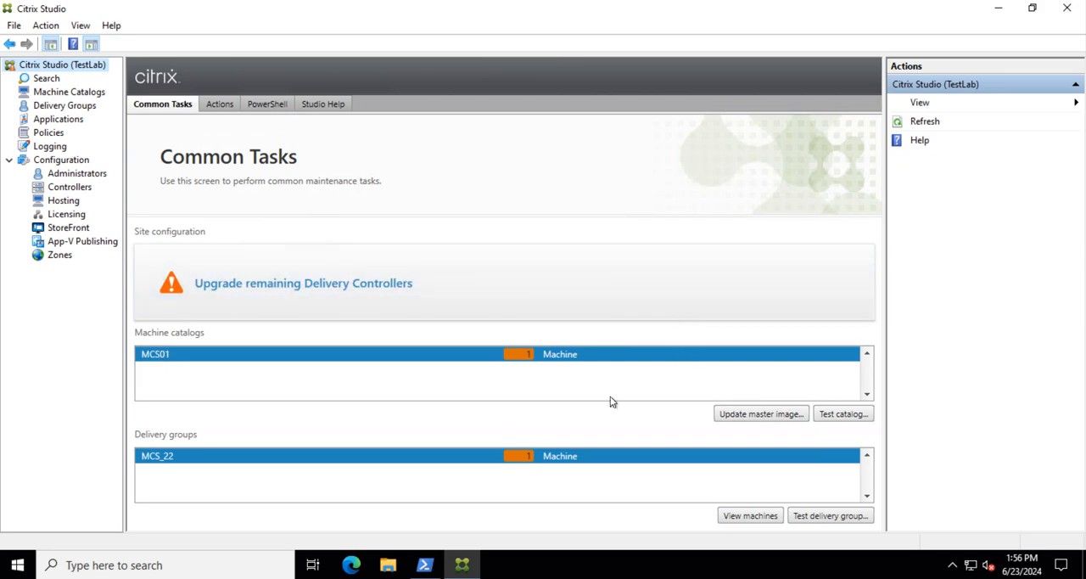
{"action": "left_click", "coordinate": [41, 94]}
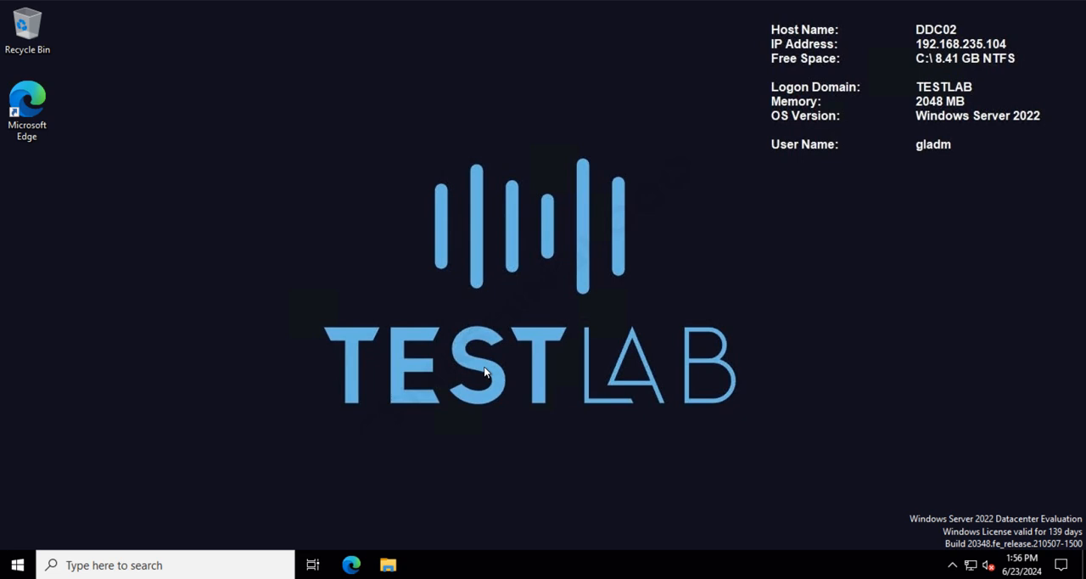
Step: On DDC02, run AutoSelect.exe from the CVAD 2402 DVD drive as administrator, approving the elevation request
{"action": "left_click", "coordinate": [388, 564]}
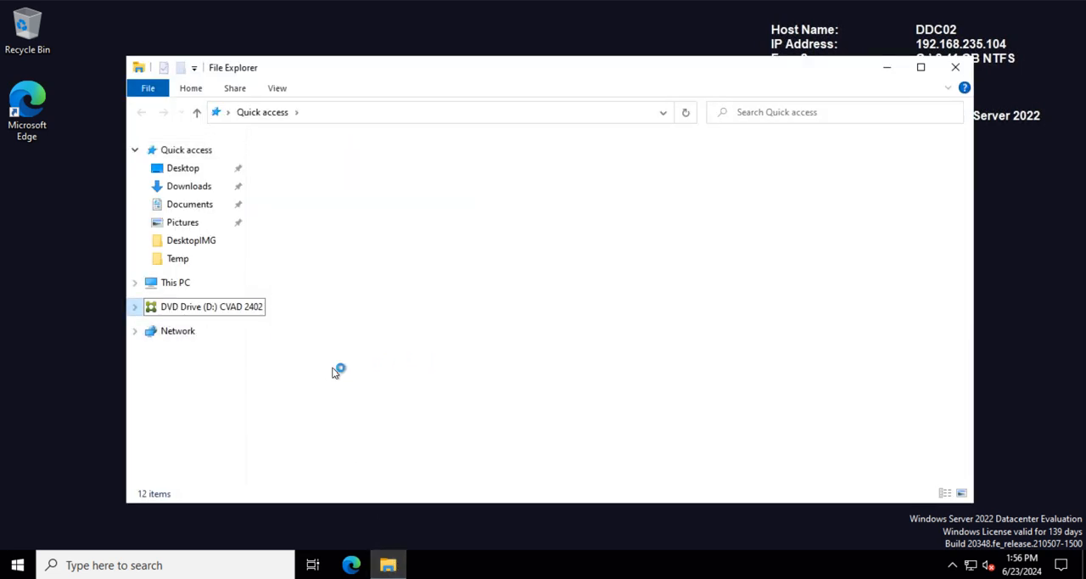
{"action": "left_click", "coordinate": [301, 255]}
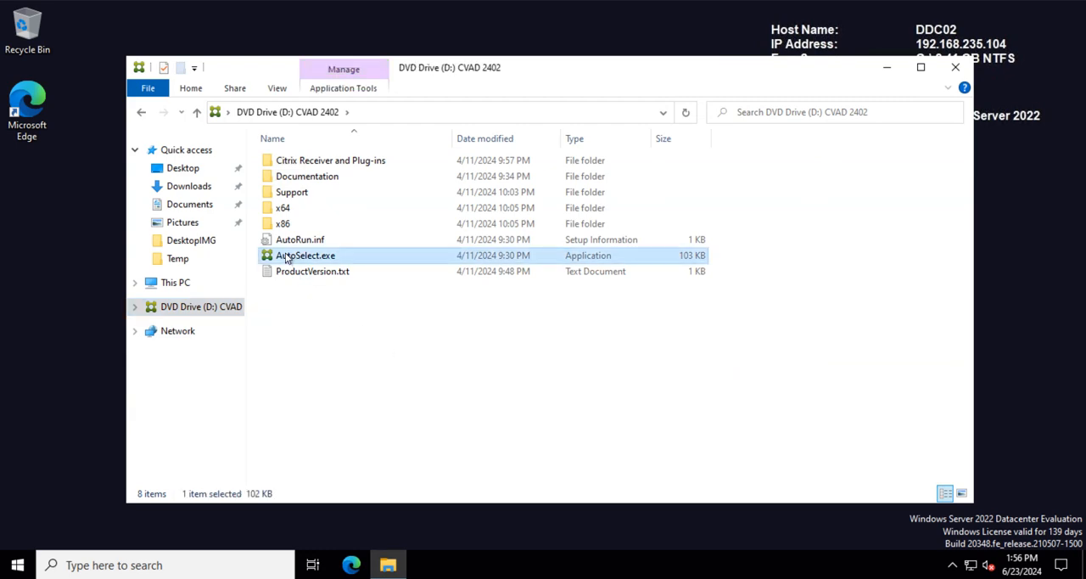
{"action": "right_click", "coordinate": [287, 255]}
{"action": "left_click", "coordinate": [351, 281]}
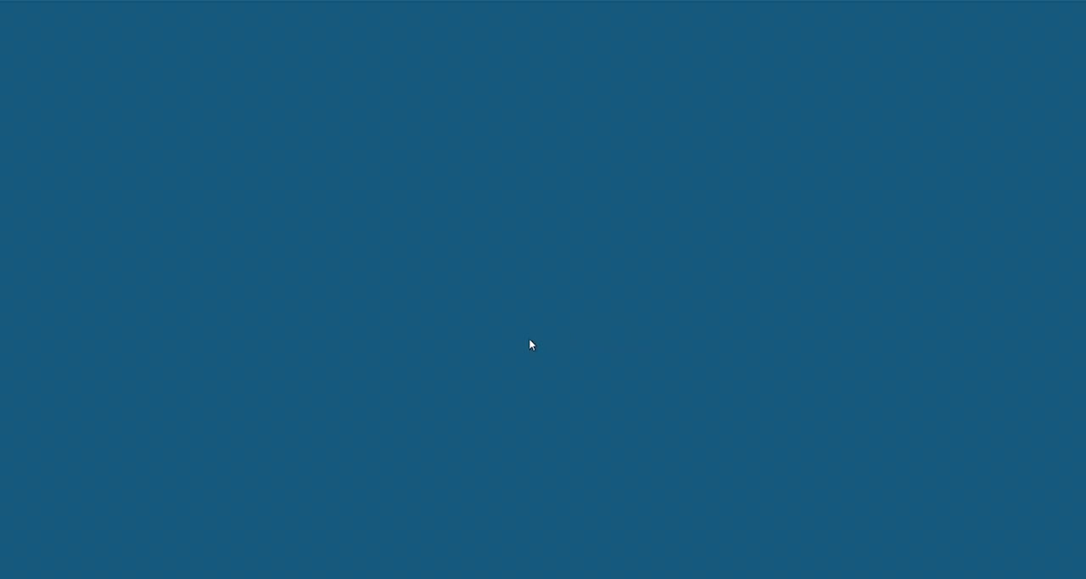
{"action": "left_click", "coordinate": [494, 386]}
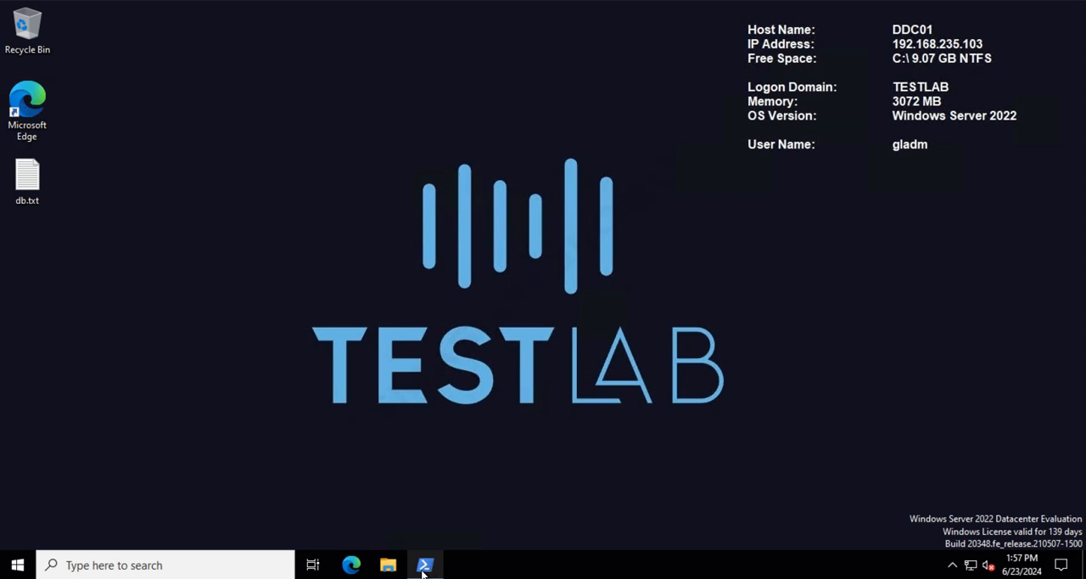
Step: Launch Citrix Director on DDC01
{"action": "mouse_move", "coordinate": [431, 572]}
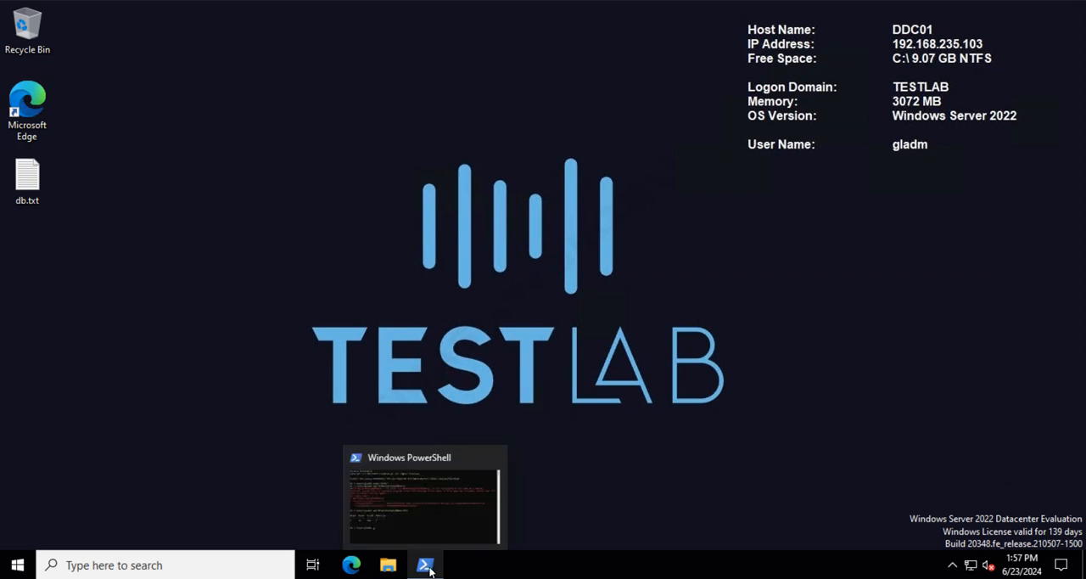
{"action": "left_click", "coordinate": [17, 568]}
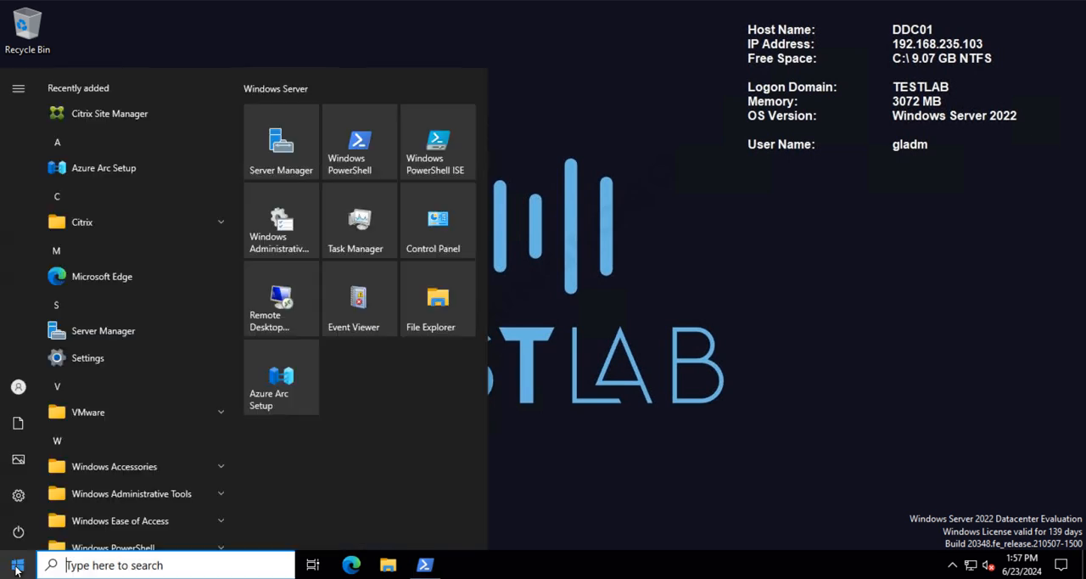
{"action": "left_click", "coordinate": [126, 227]}
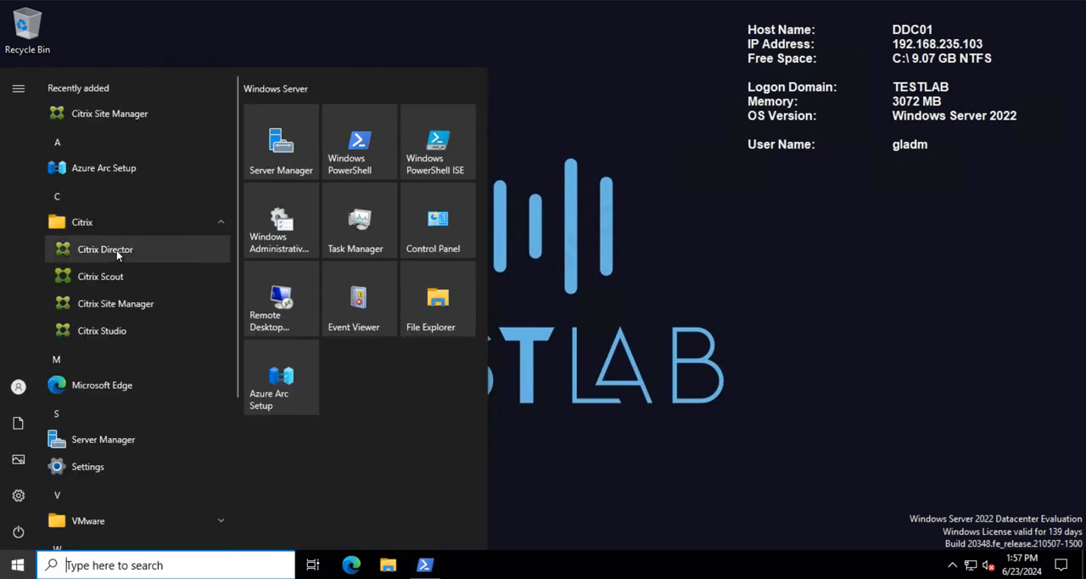
{"action": "left_click", "coordinate": [116, 251]}
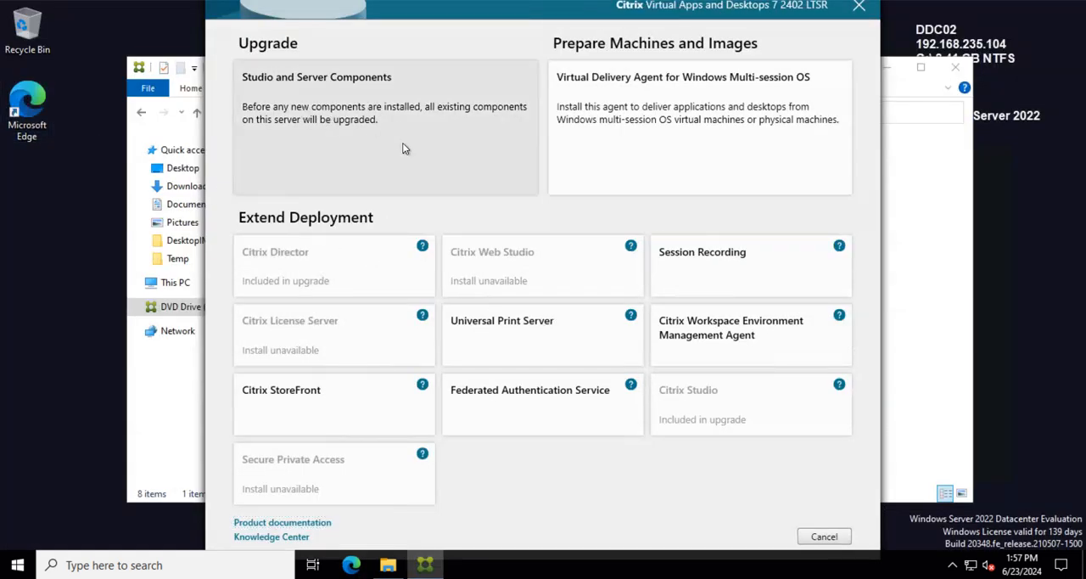
Step: Start the Studio and Server Components upgrade on DDC02 and close the DVD drive's File Explorer window
{"action": "left_click", "coordinate": [403, 149]}
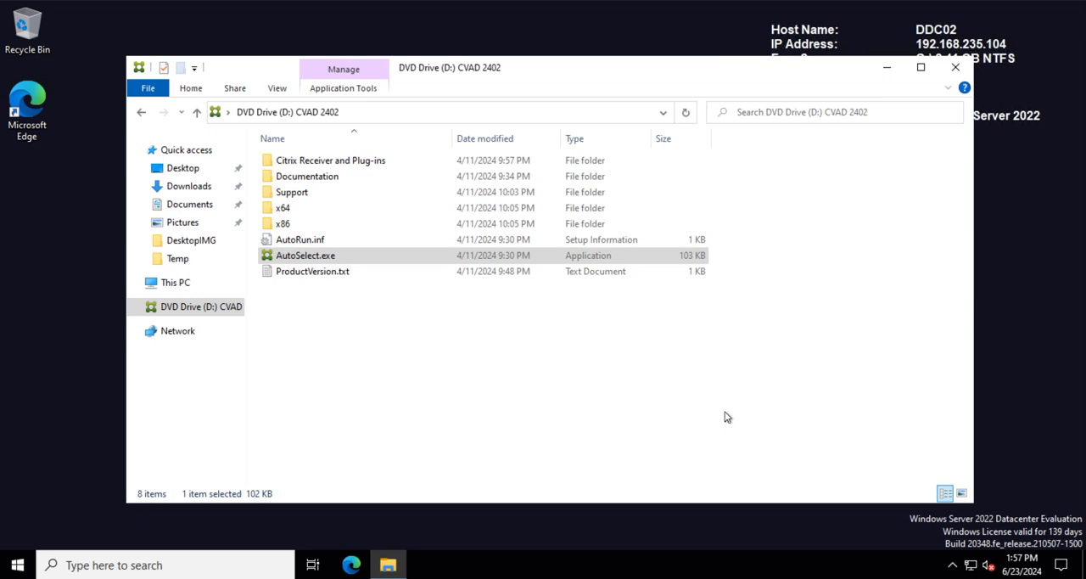
{"action": "left_click", "coordinate": [952, 72]}
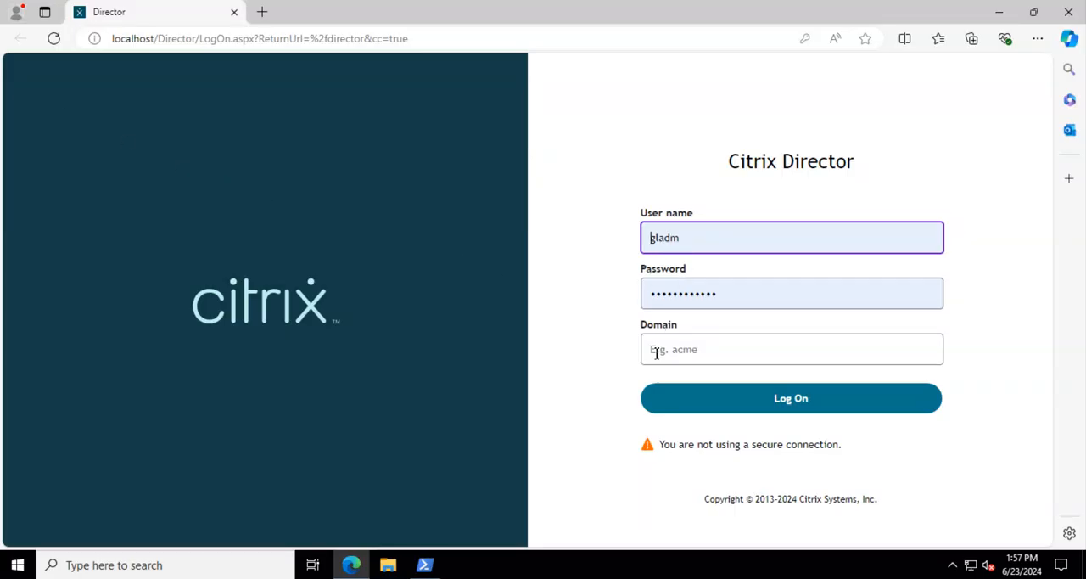
Step: Log on to Citrix Director on DDC01 with the testlab.com domain-qualified administrator user name, and accept the browser's offer to save the login
{"action": "left_click", "coordinate": [670, 352]}
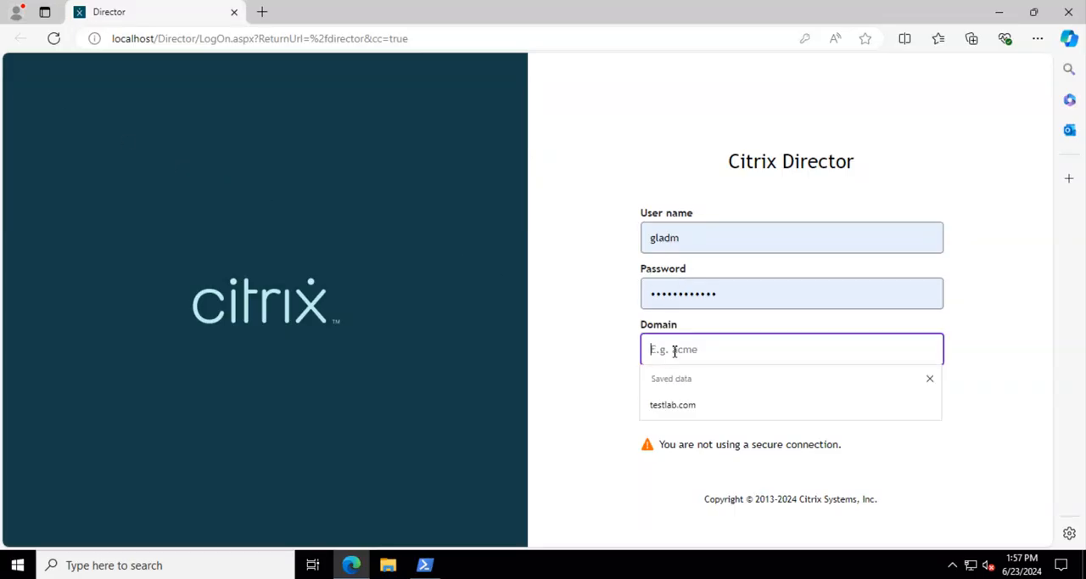
{"action": "double_click", "coordinate": [718, 235]}
{"action": "key", "text": "BackSpace"}
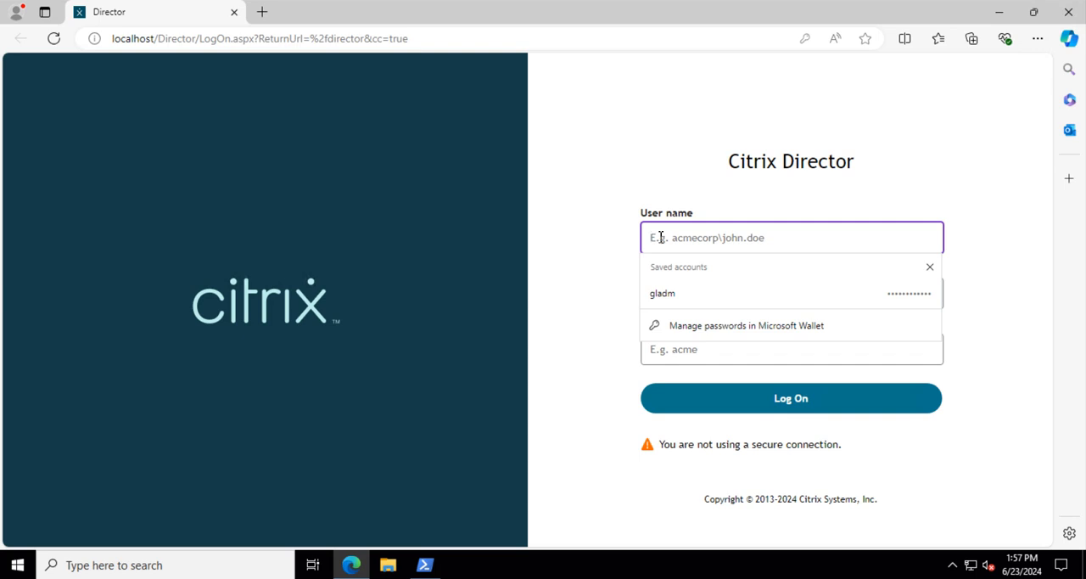
{"action": "type", "text": "testlab.com\\gladm"}
{"action": "left_click", "coordinate": [738, 399]}
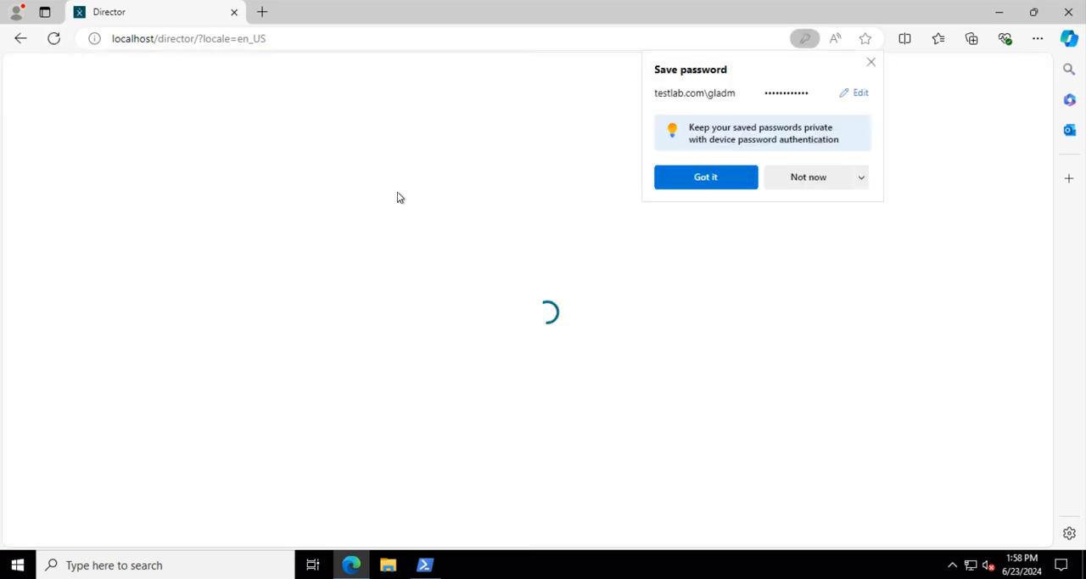
{"action": "left_click", "coordinate": [707, 176]}
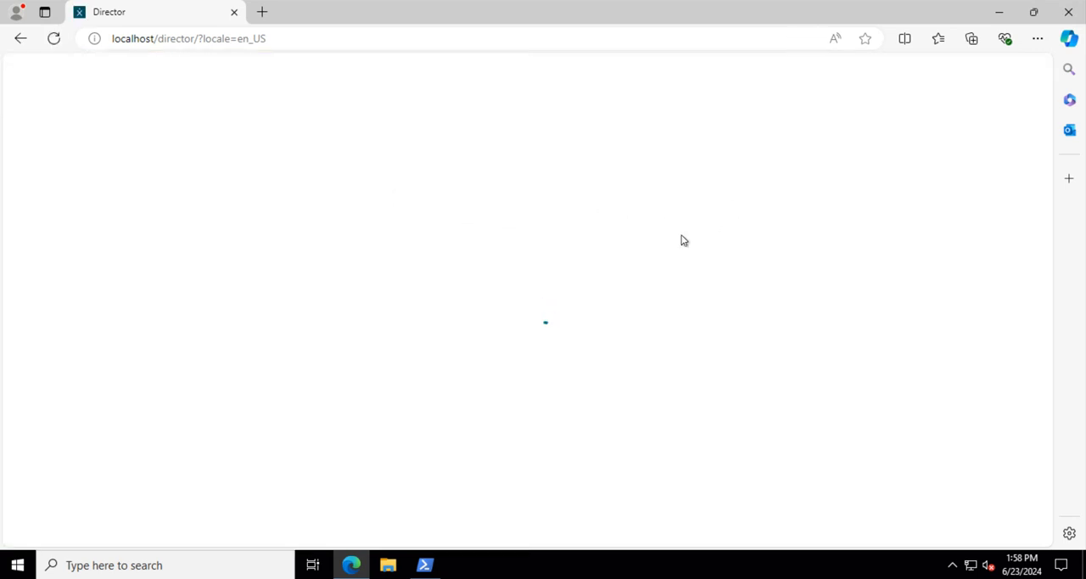
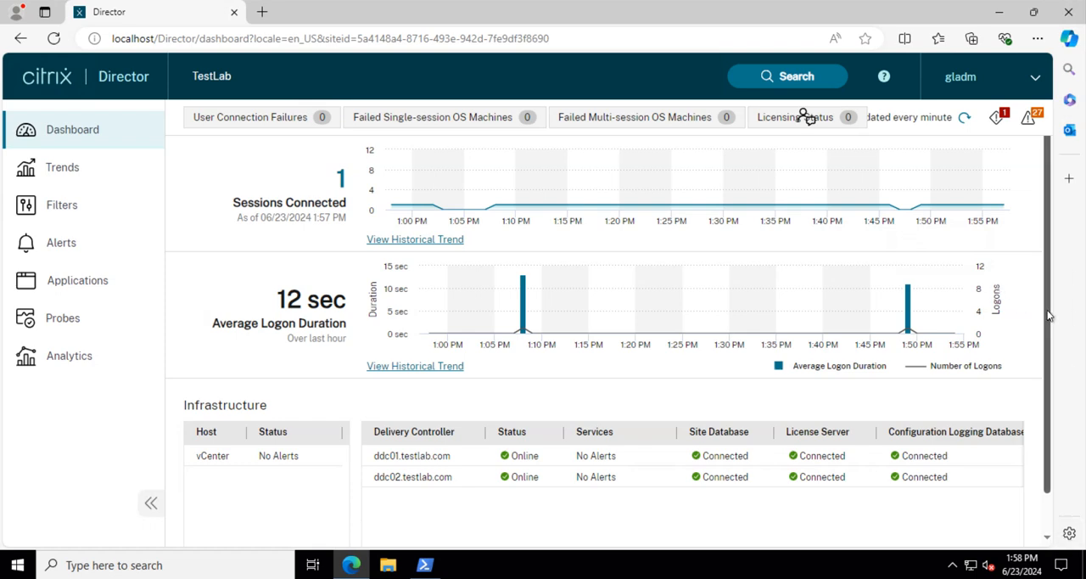
Step: Set the browser zoom to 90% for Director on DDC01, and look at the Trends page before returning to the Dashboard
{"action": "scroll", "coordinate": [1050, 331], "scroll_direction": "down", "scroll_amount": 1}
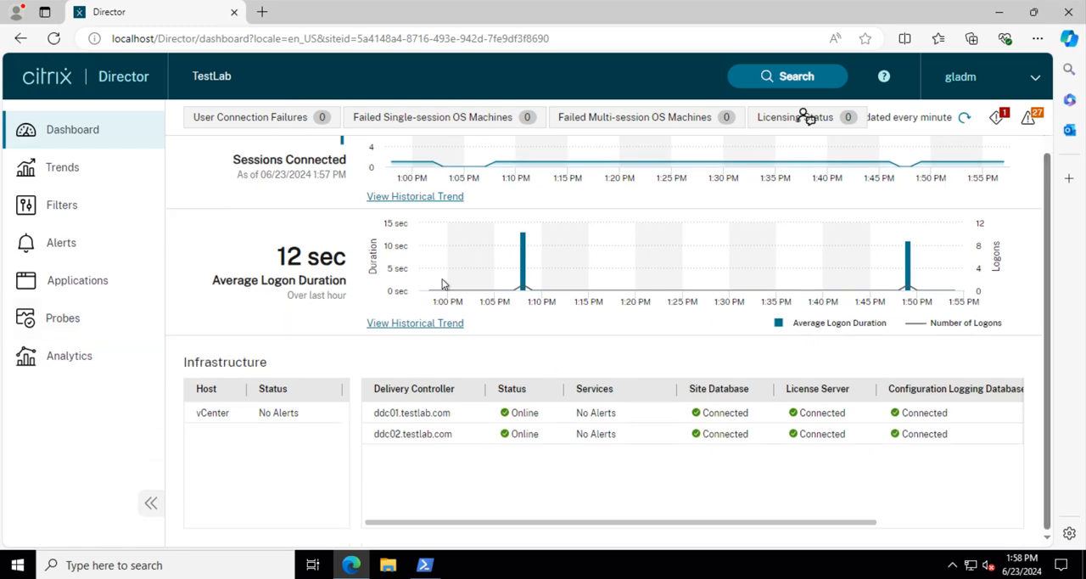
{"action": "scroll", "coordinate": [412, 281], "scroll_direction": "up", "scroll_amount": 1}
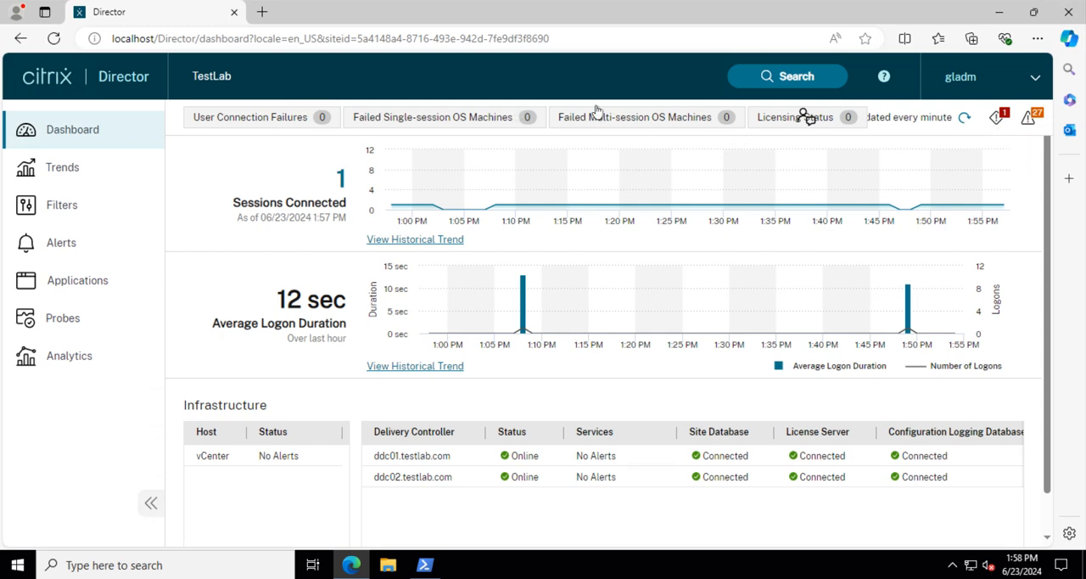
{"action": "left_click", "coordinate": [1036, 38]}
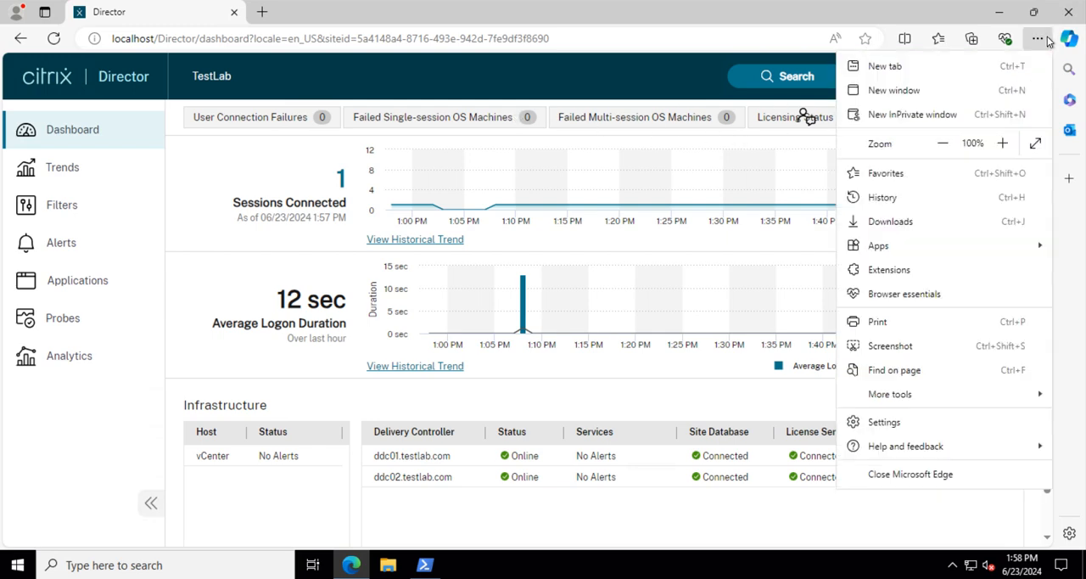
{"action": "left_click", "coordinate": [939, 145]}
{"action": "left_click", "coordinate": [939, 144]}
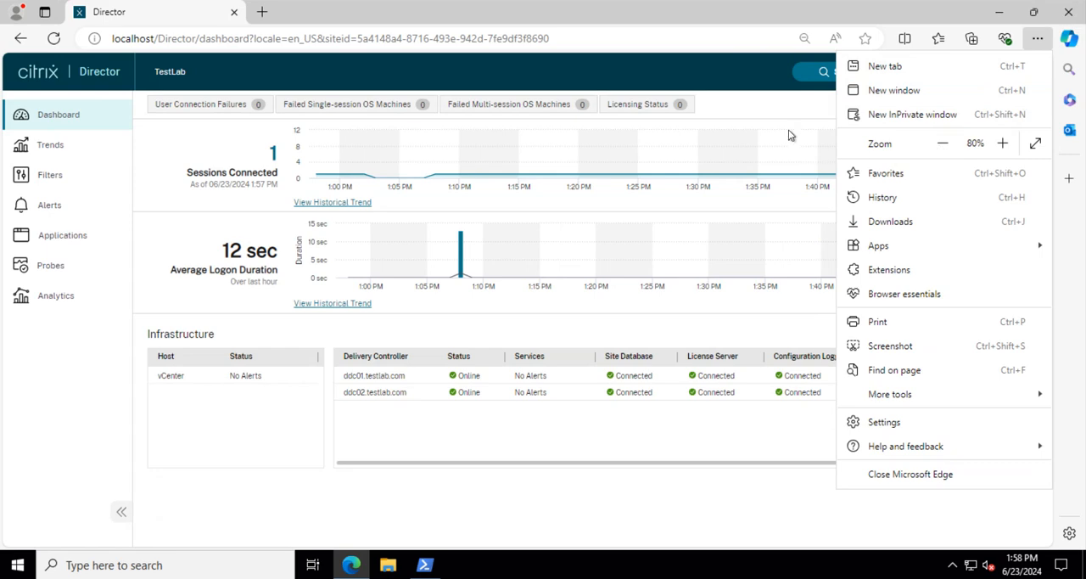
{"action": "left_click", "coordinate": [1002, 143]}
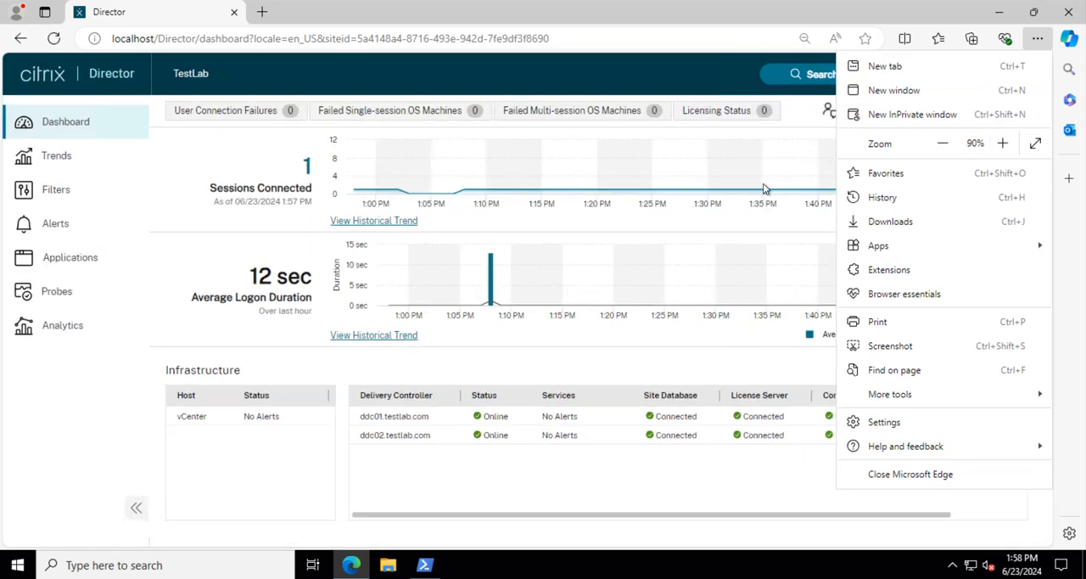
{"action": "left_click", "coordinate": [670, 75]}
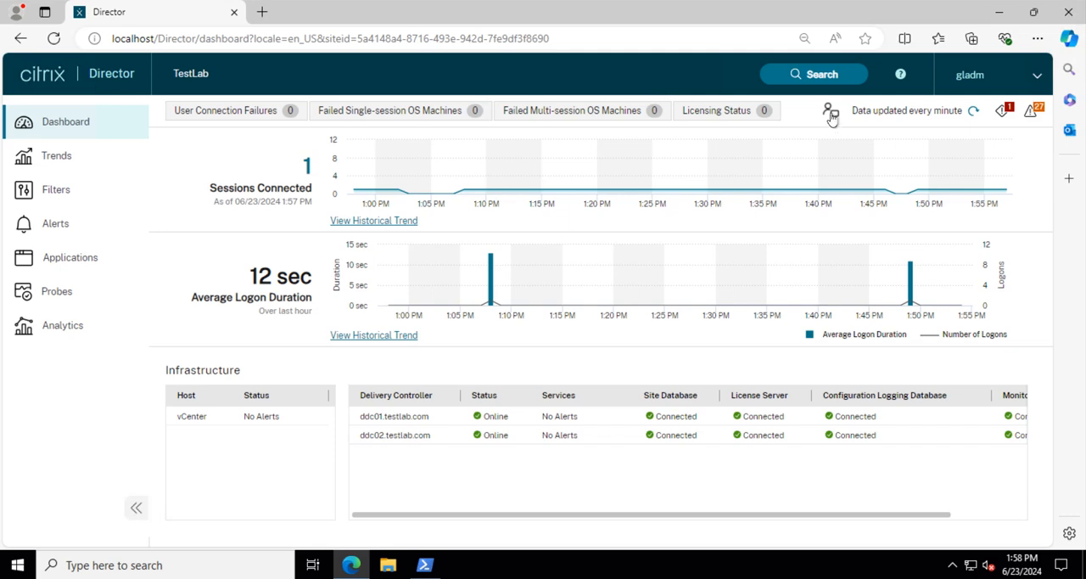
{"action": "left_click", "coordinate": [42, 159]}
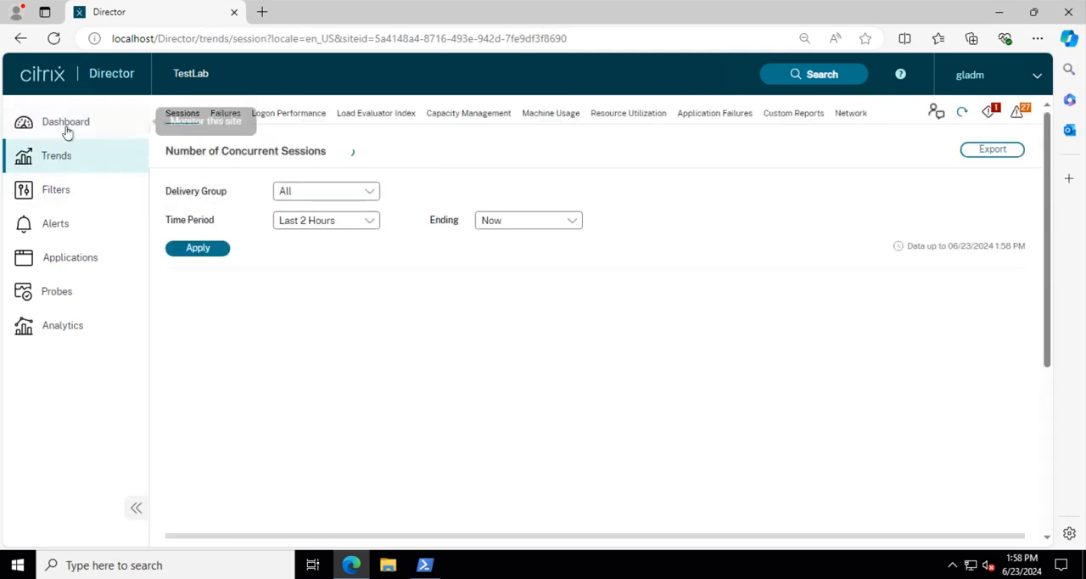
{"action": "left_click", "coordinate": [65, 125]}
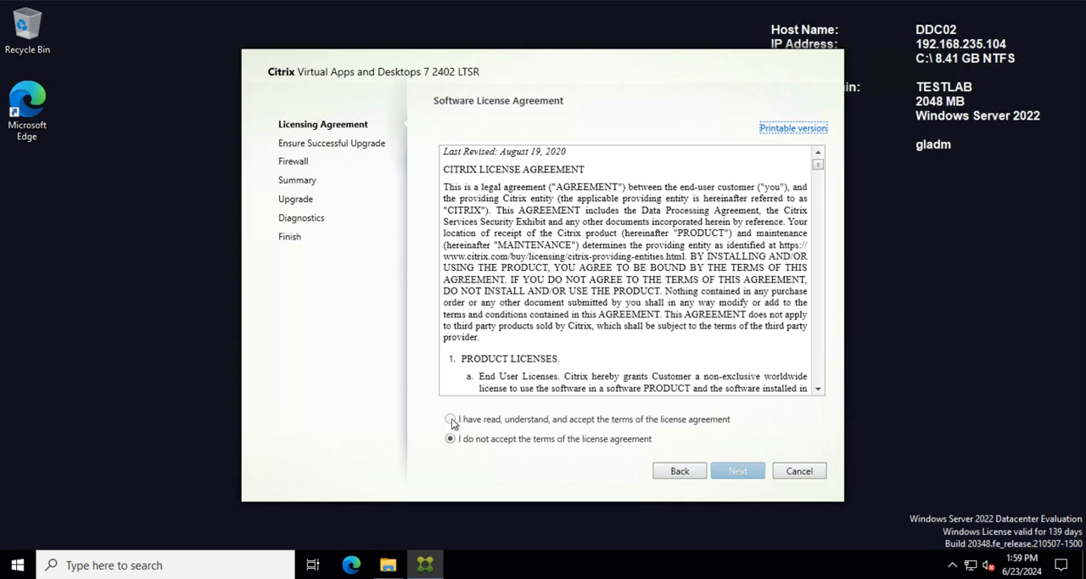
Step: On DDC02, accept the license agreement, confirm readiness to continue, keep automatic firewall rules, and start the upgrade to 2402 LTSR
{"action": "left_click", "coordinate": [455, 419]}
{"action": "left_click", "coordinate": [737, 472]}
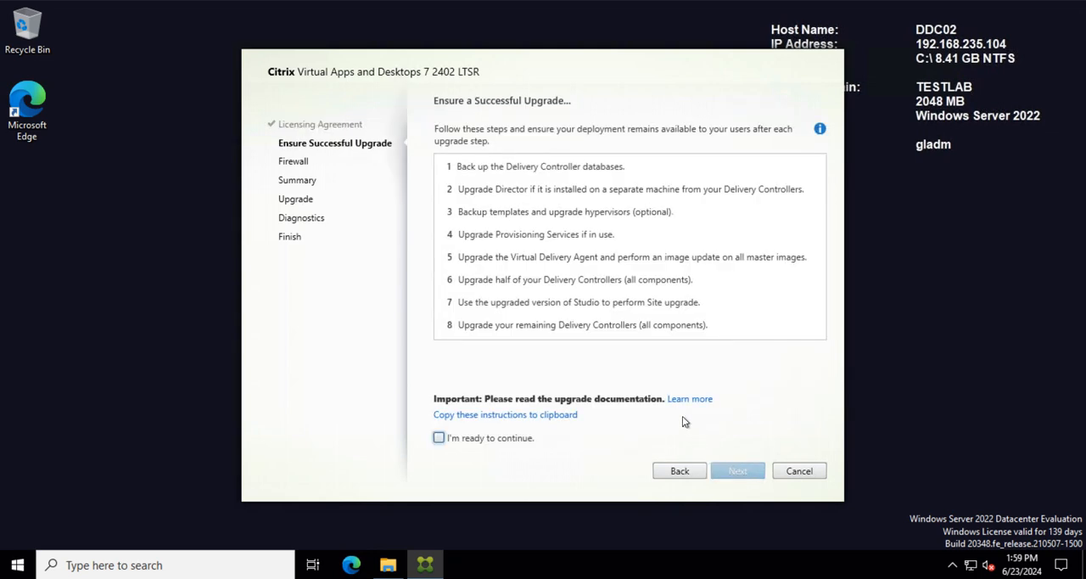
{"action": "left_click", "coordinate": [735, 468]}
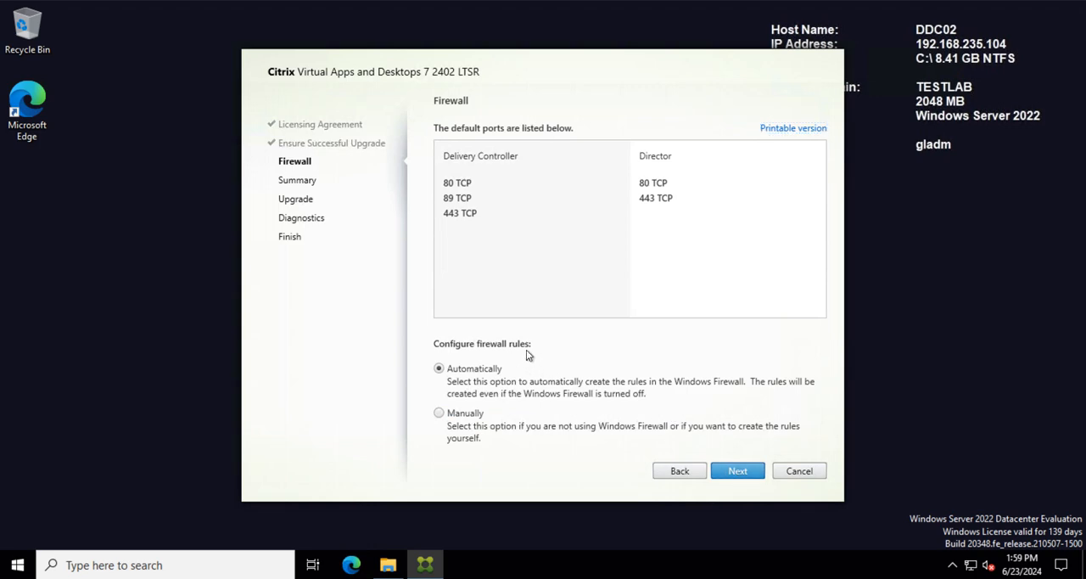
{"action": "key", "text": "Return"}
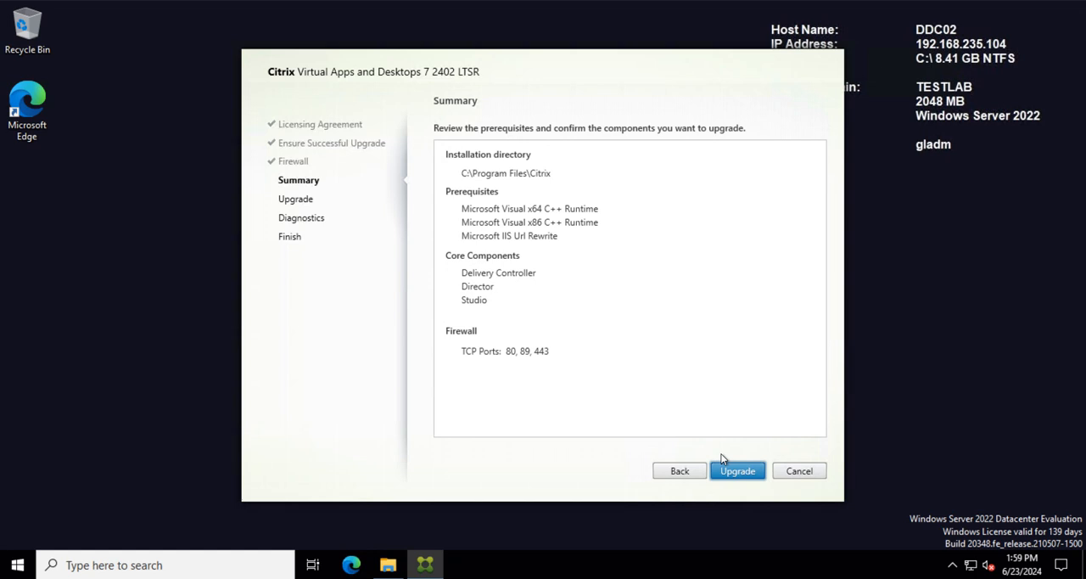
{"action": "key", "text": "Return"}
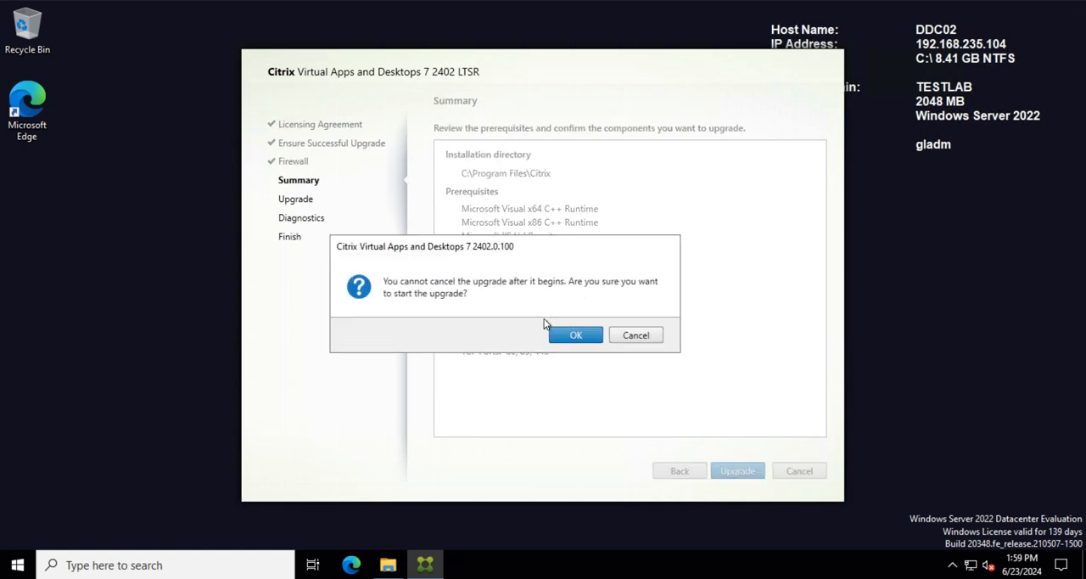
{"action": "left_click", "coordinate": [561, 336]}
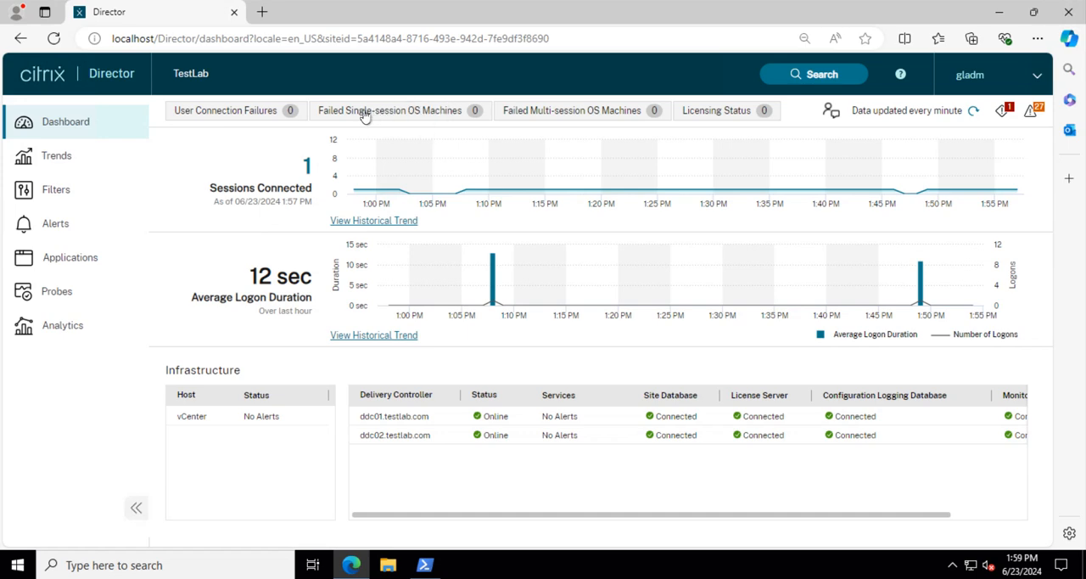
Step: In Director on DDC01, review the concurrent session trends and session details, and return to the Dashboard to check the infrastructure status
{"action": "left_click", "coordinate": [84, 163]}
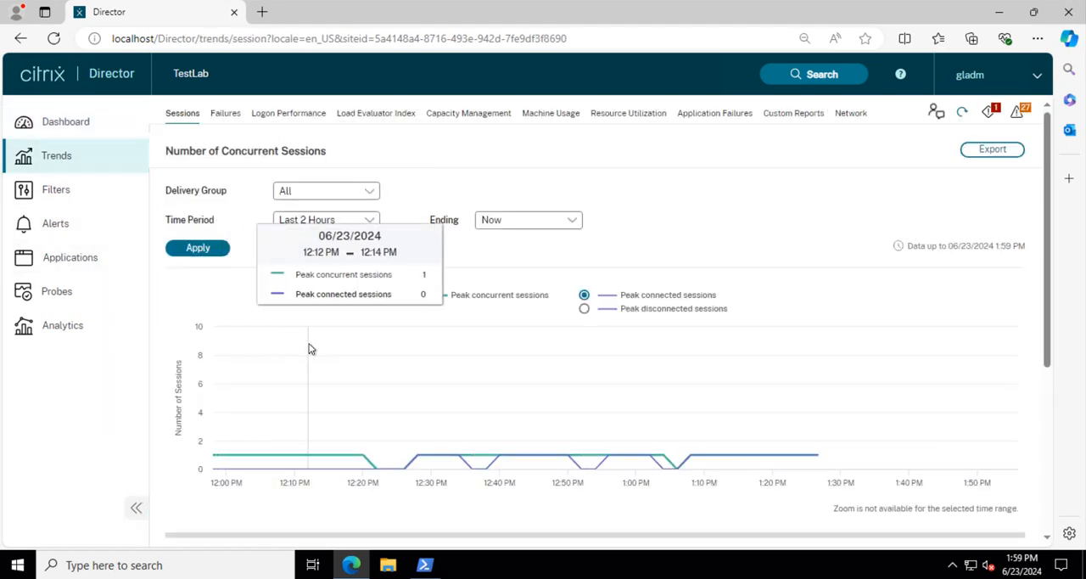
{"action": "left_click_drag", "start_coordinate": [1045, 248], "coordinate": [1043, 430]}
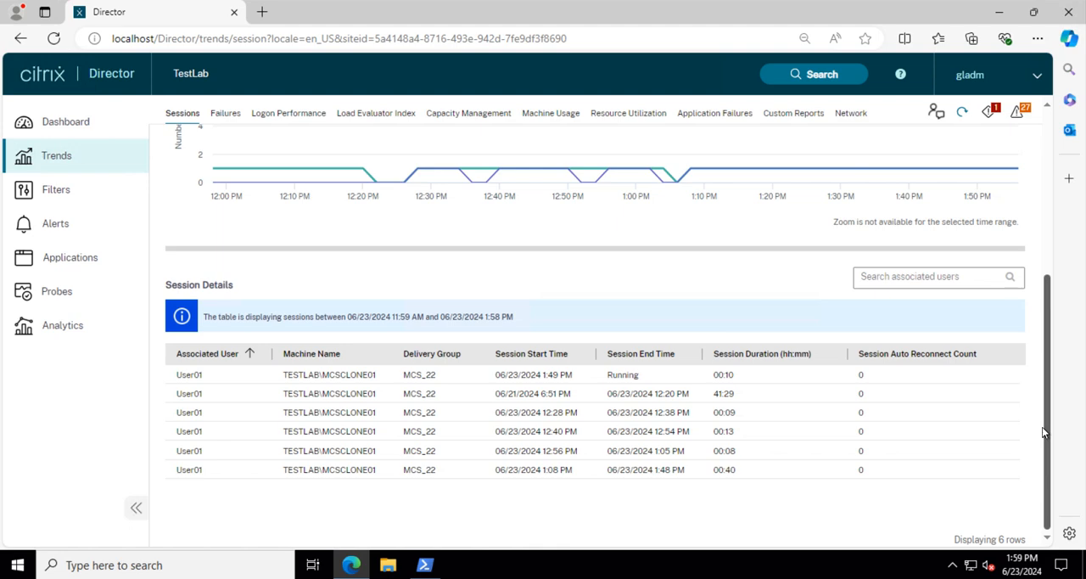
{"action": "left_click_drag", "start_coordinate": [1044, 411], "coordinate": [1057, 214]}
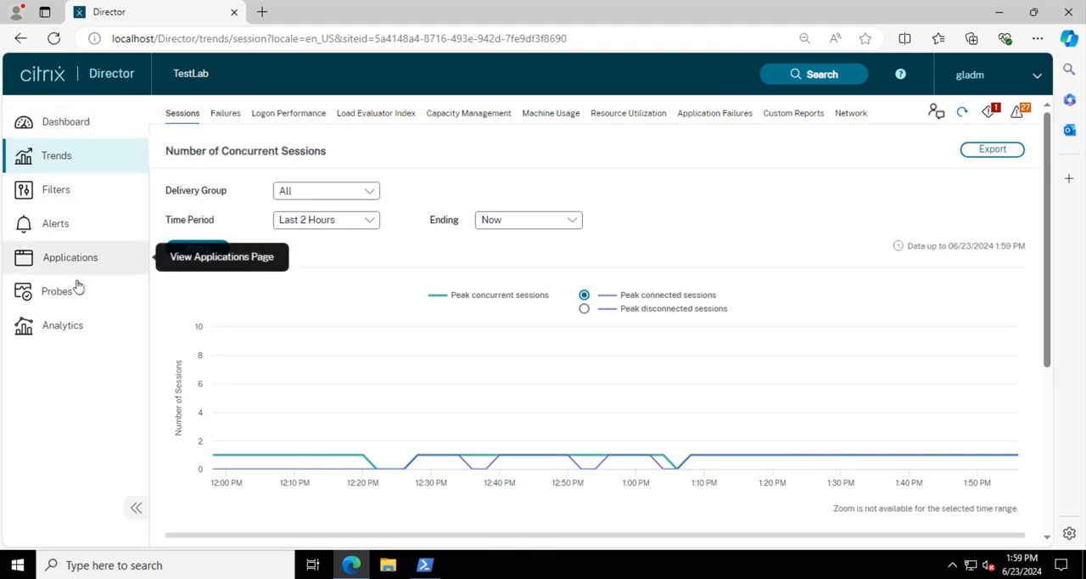
{"action": "left_click", "coordinate": [70, 124]}
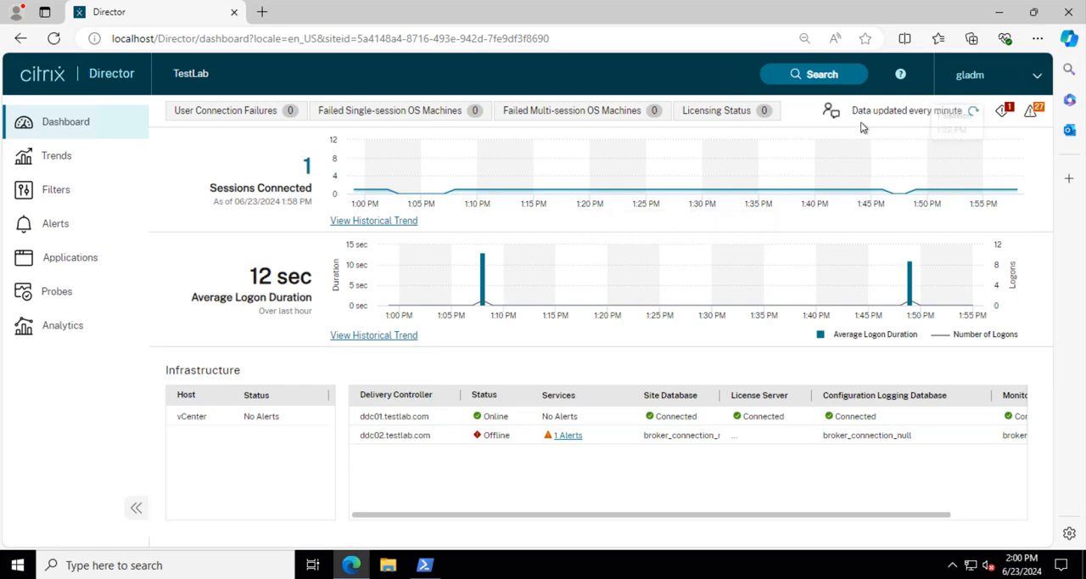
Step: Minimize the browser and launch Citrix Studio on DDC01, approving the elevation request
{"action": "left_click", "coordinate": [999, 12]}
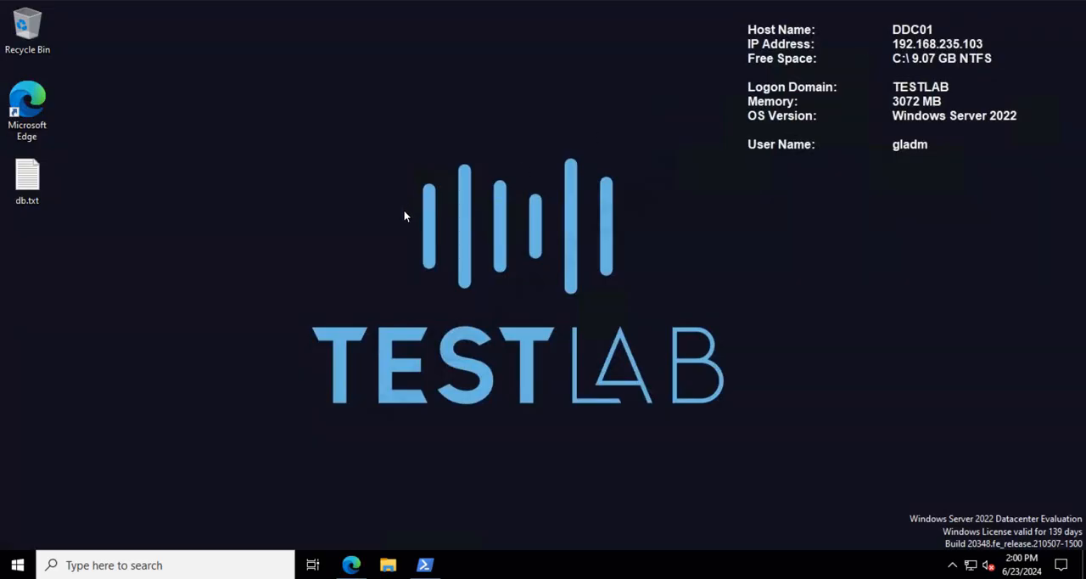
{"action": "left_click", "coordinate": [17, 564]}
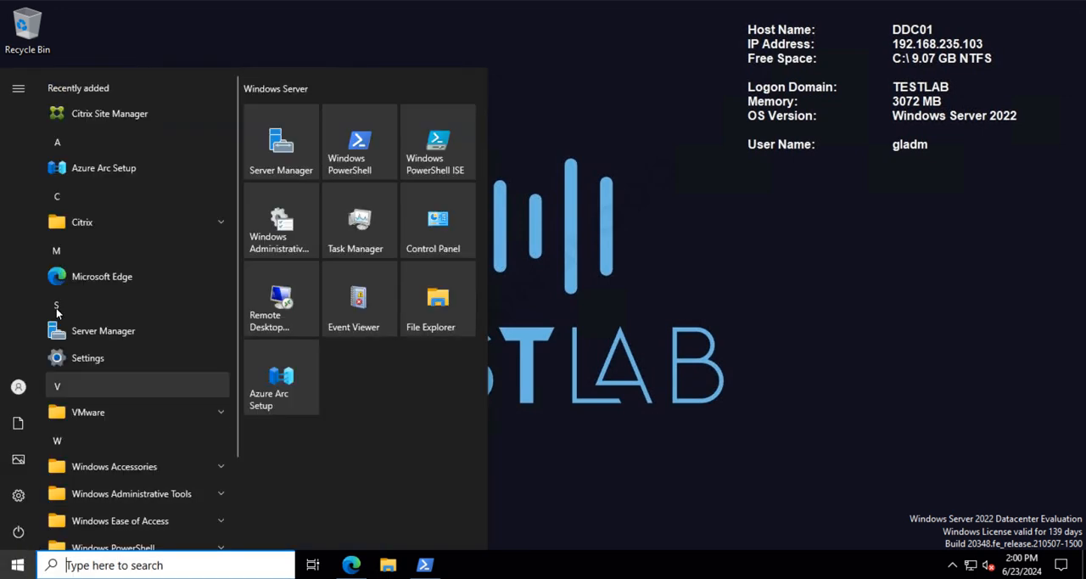
{"action": "left_click", "coordinate": [160, 220]}
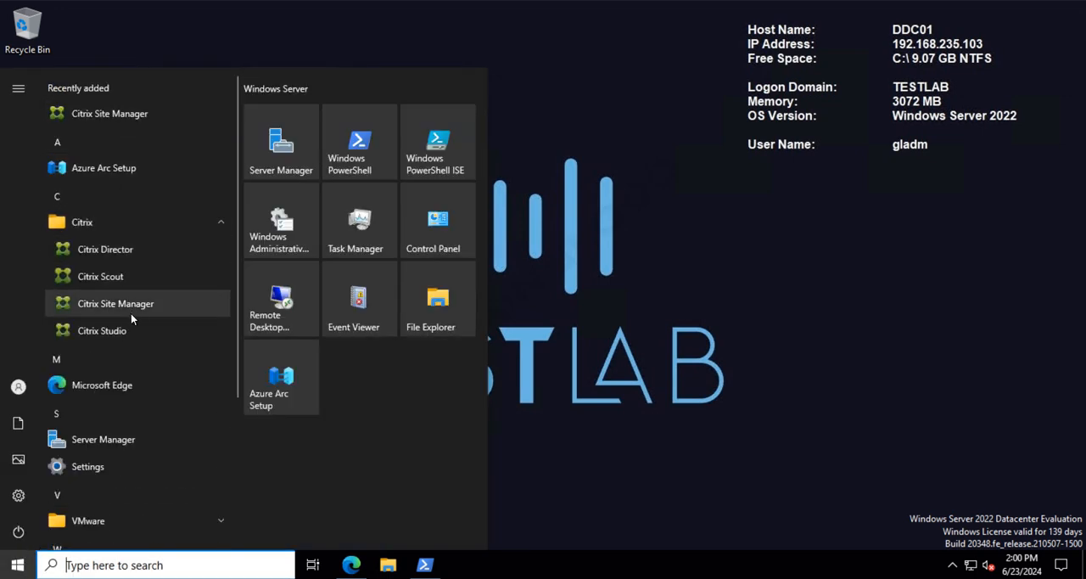
{"action": "left_click", "coordinate": [120, 336]}
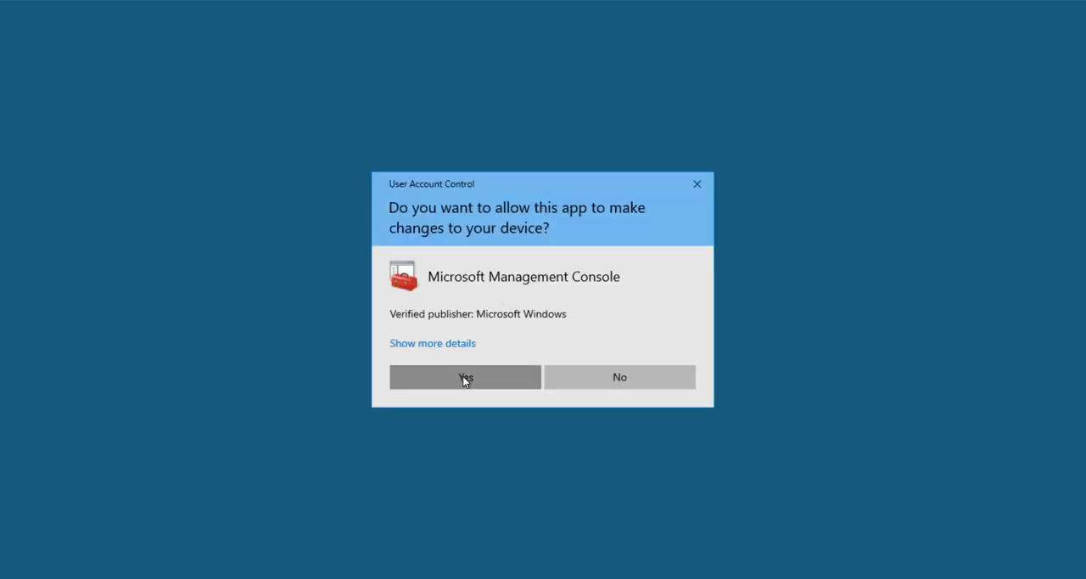
{"action": "left_click", "coordinate": [462, 379]}
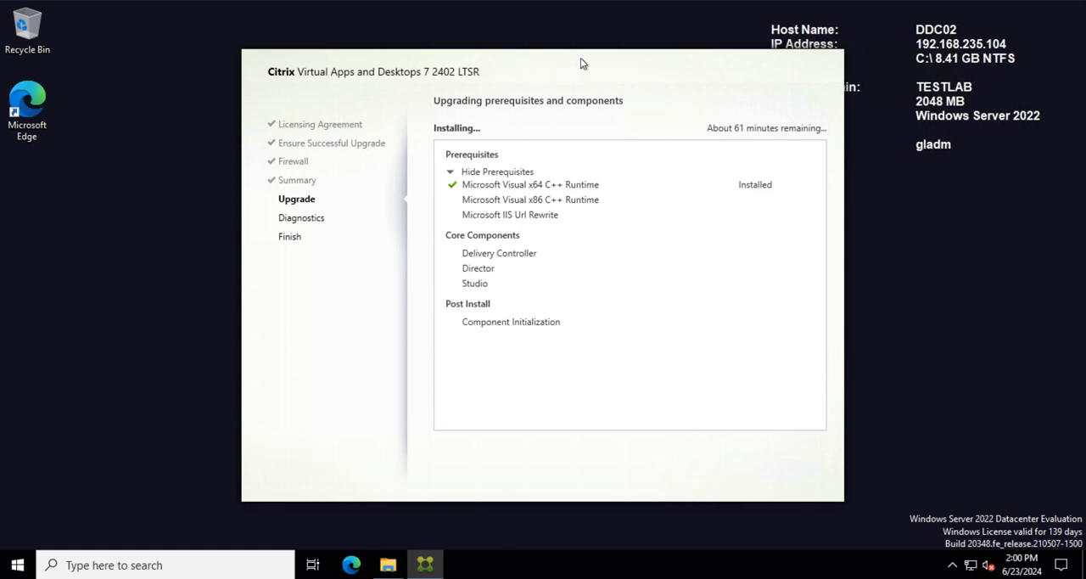
Step: Move the upgrade progress window on DDC02 aside to uncover the host information on the desktop
{"action": "left_click_drag", "start_coordinate": [547, 60], "coordinate": [376, 118]}
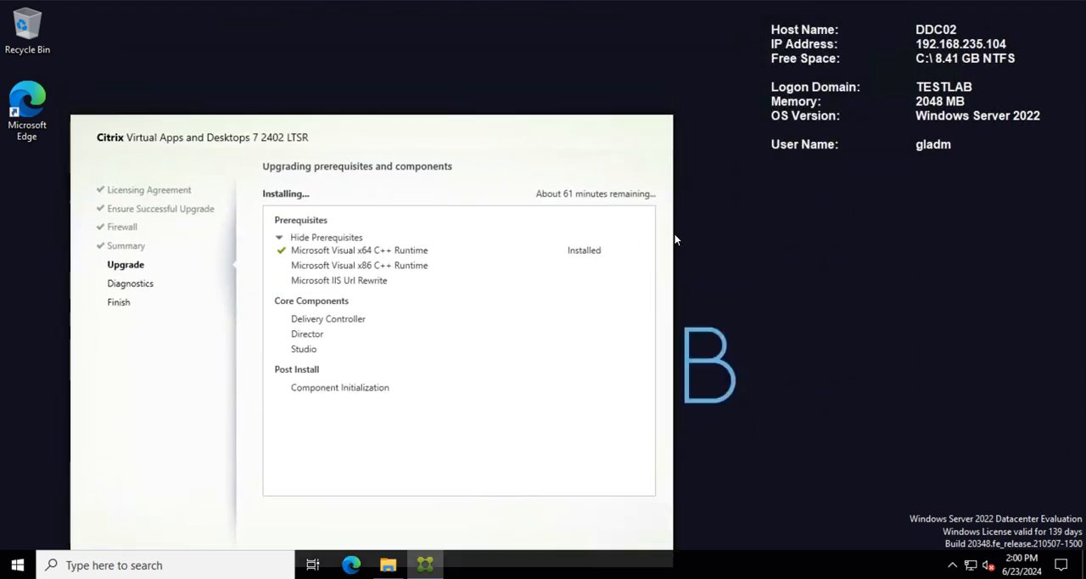
{"action": "left_click_drag", "start_coordinate": [617, 165], "coordinate": [492, 60]}
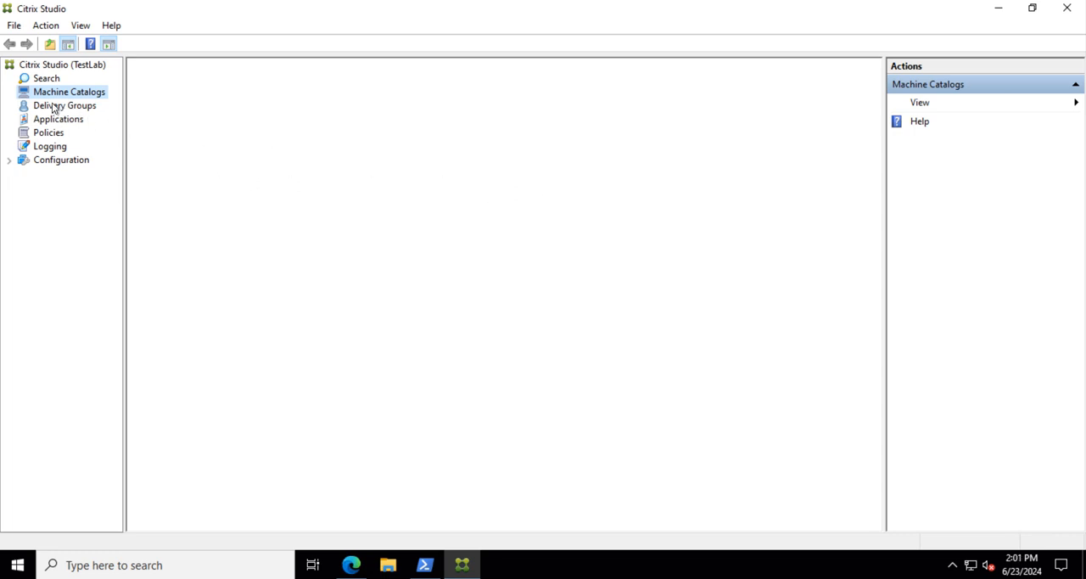
Step: View the delivery groups in Citrix Studio on DDC01 and check the installed Studio version
{"action": "left_click", "coordinate": [56, 108]}
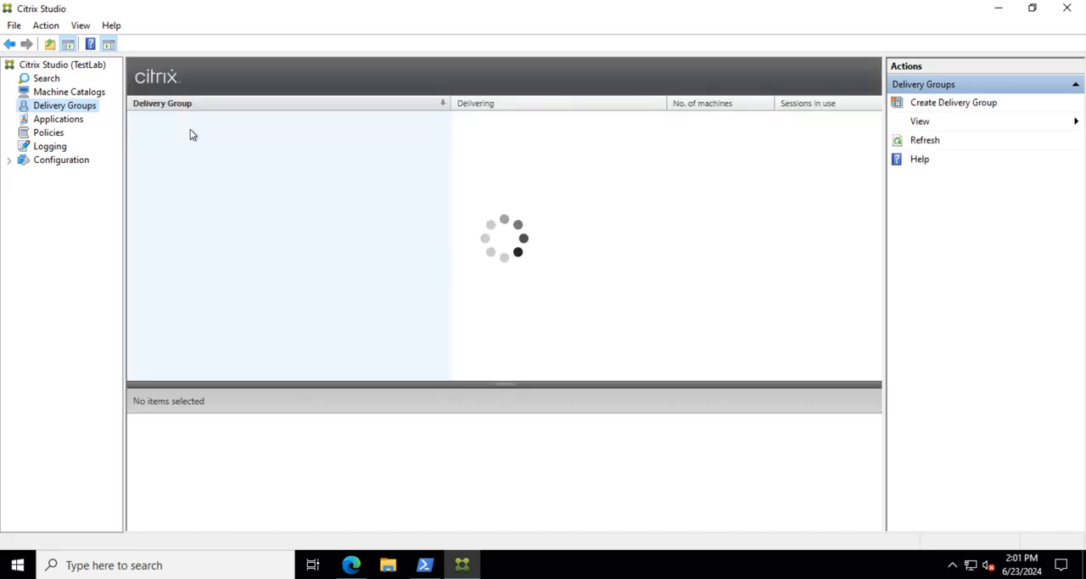
{"action": "left_click", "coordinate": [112, 26]}
{"action": "left_click", "coordinate": [132, 100]}
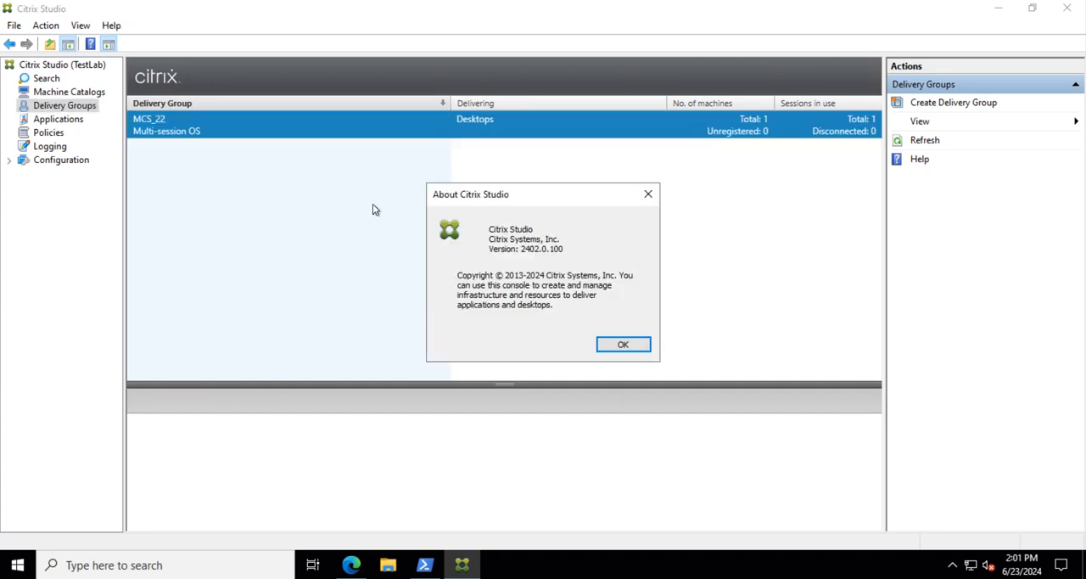
{"action": "left_click", "coordinate": [619, 346]}
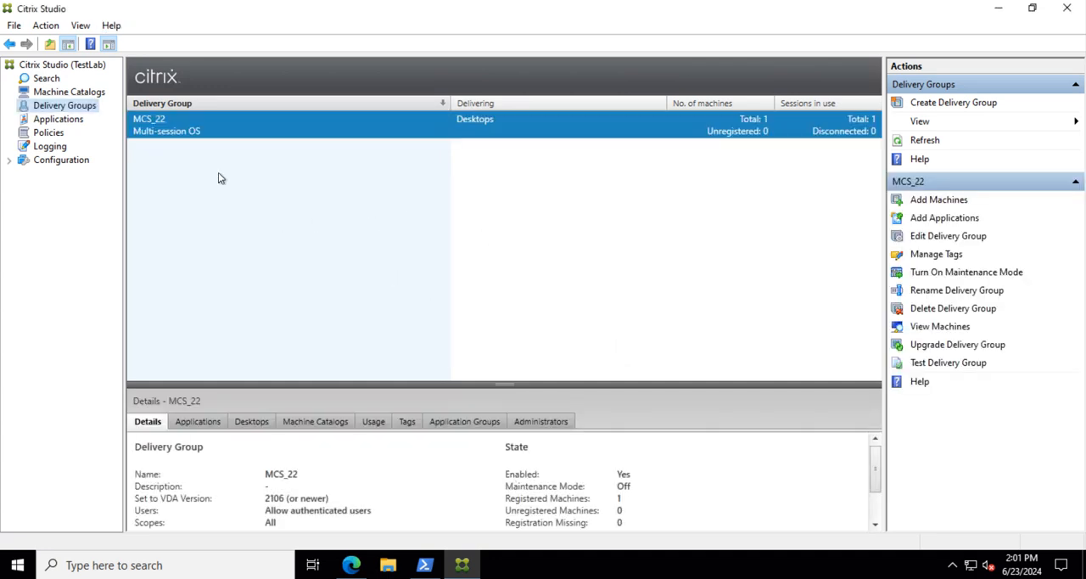
Step: Examine the MCS01 machine catalog's details and the TestLab site's Common Tasks overview in Studio
{"action": "left_click", "coordinate": [70, 93]}
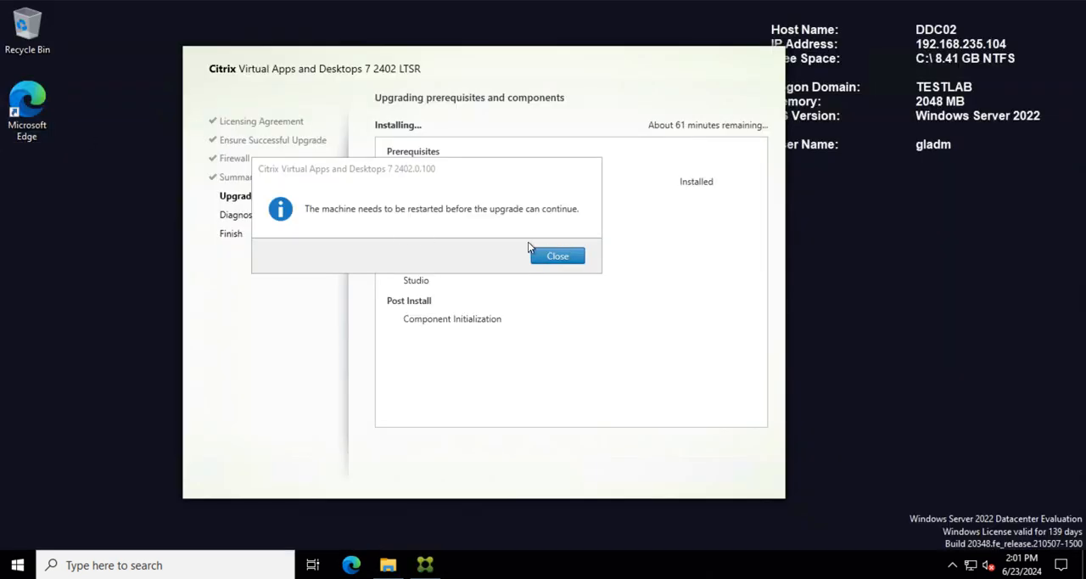
{"action": "left_click", "coordinate": [555, 256]}
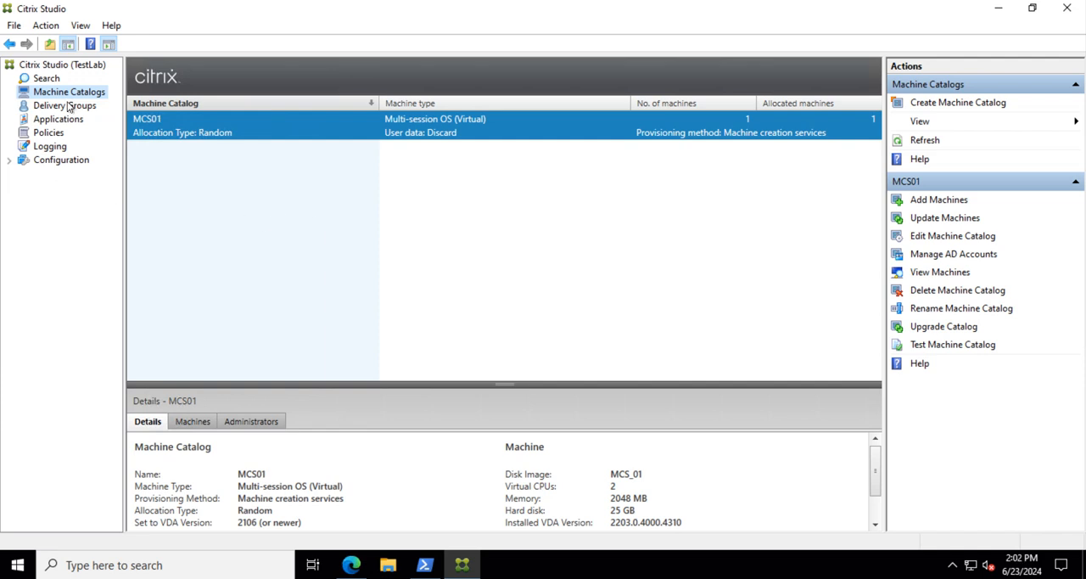
{"action": "left_click", "coordinate": [88, 67]}
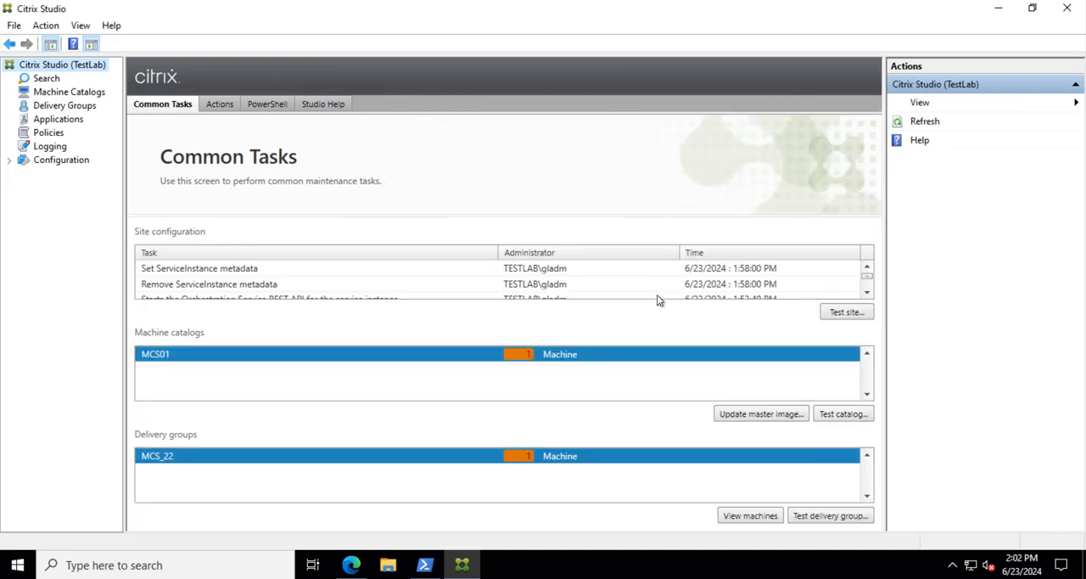
Step: Minimize Citrix Studio and launch Citrix Site Manager on DDC01, approving the elevation request
{"action": "left_click", "coordinate": [1000, 15]}
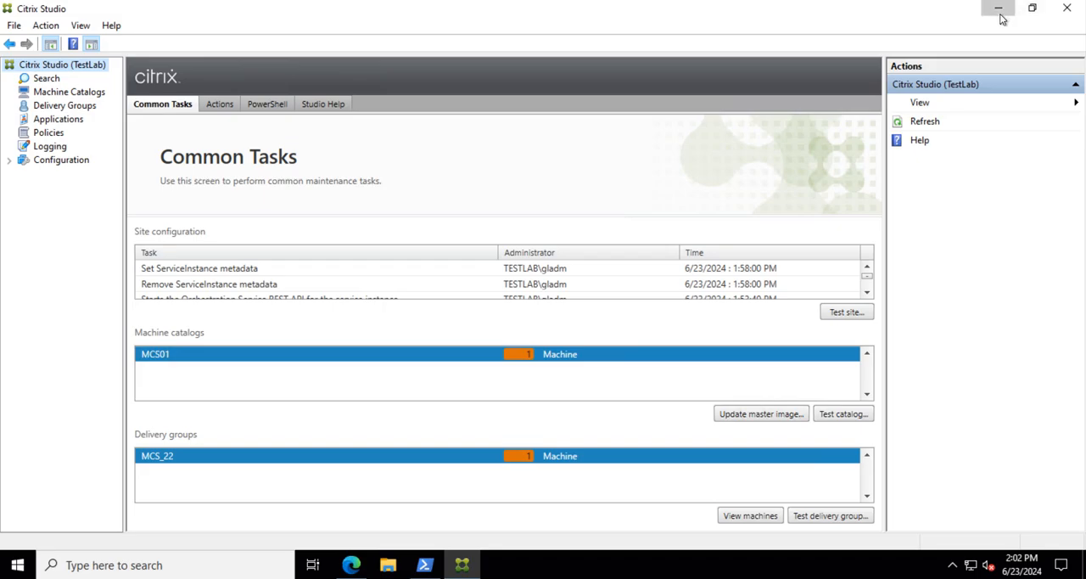
{"action": "left_click", "coordinate": [17, 565]}
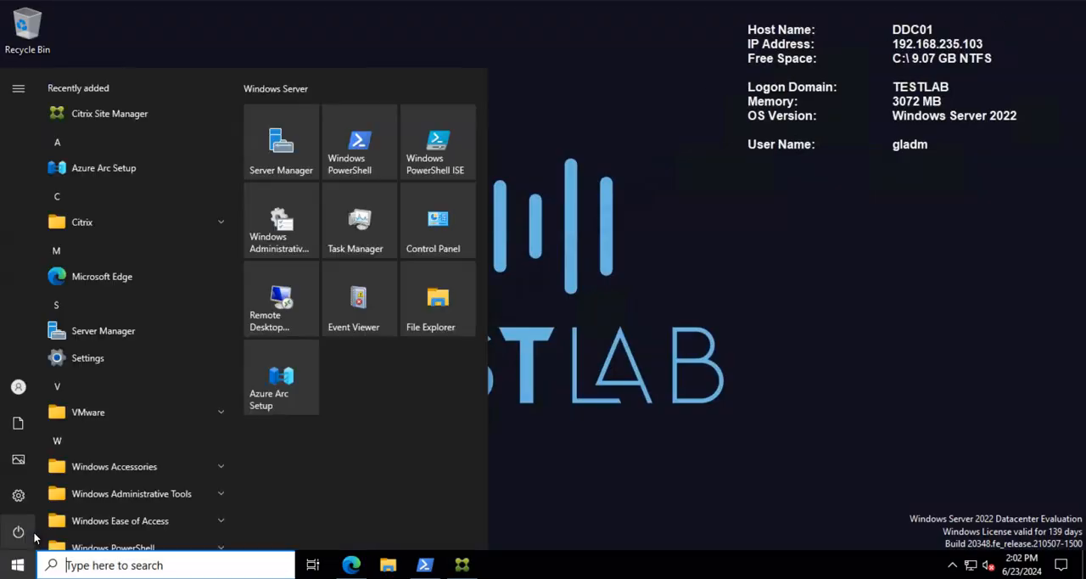
{"action": "left_click", "coordinate": [117, 117]}
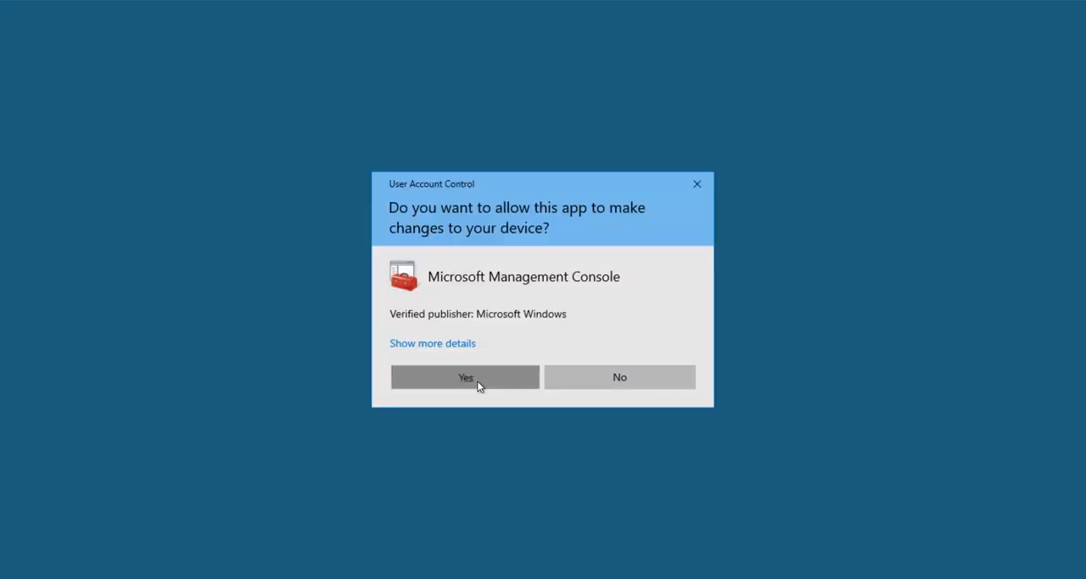
{"action": "left_click", "coordinate": [475, 381]}
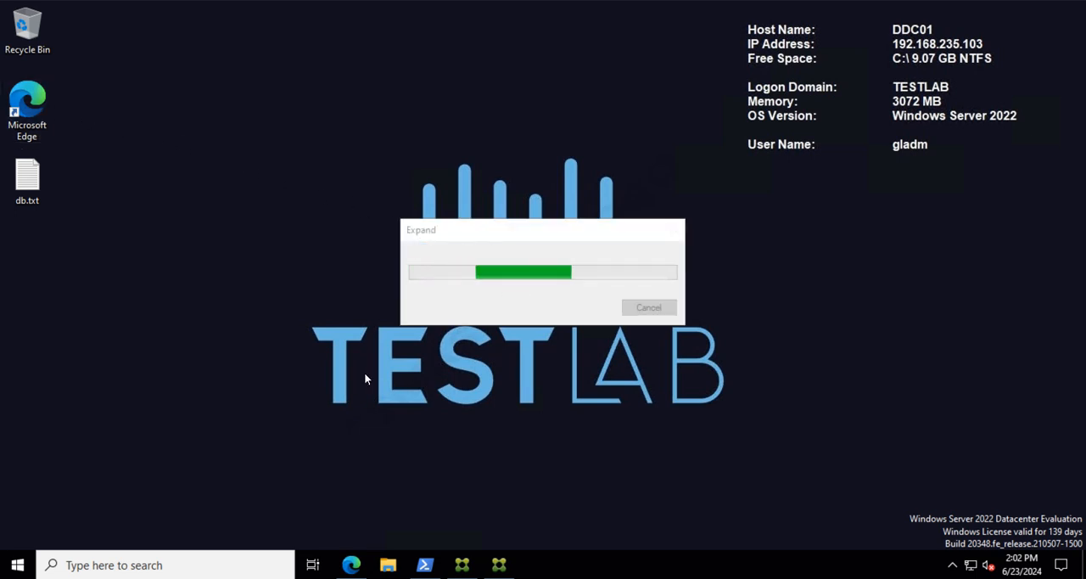
{"action": "double_click", "coordinate": [25, 108]}
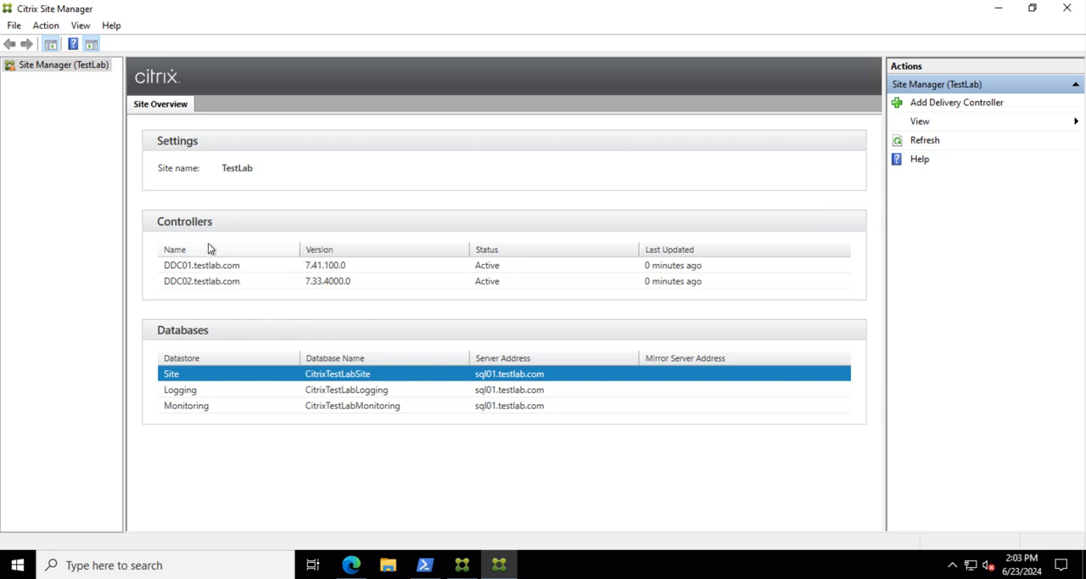
Step: Compare the versions and status of the DDC01 and DDC02 controllers in the TestLab site overview
{"action": "left_click", "coordinate": [200, 280]}
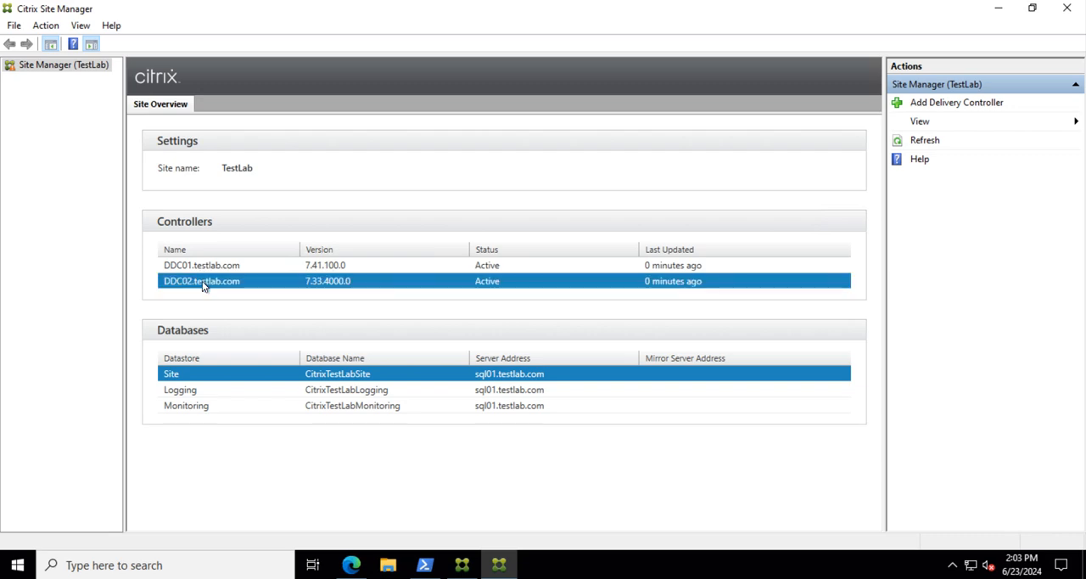
{"action": "left_click", "coordinate": [251, 266]}
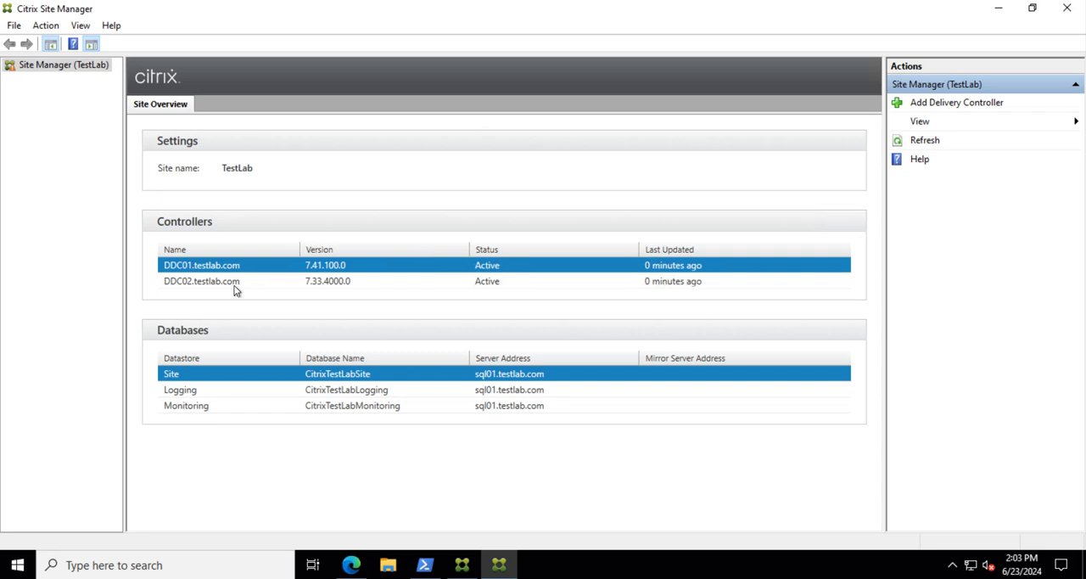
{"action": "left_click", "coordinate": [238, 285]}
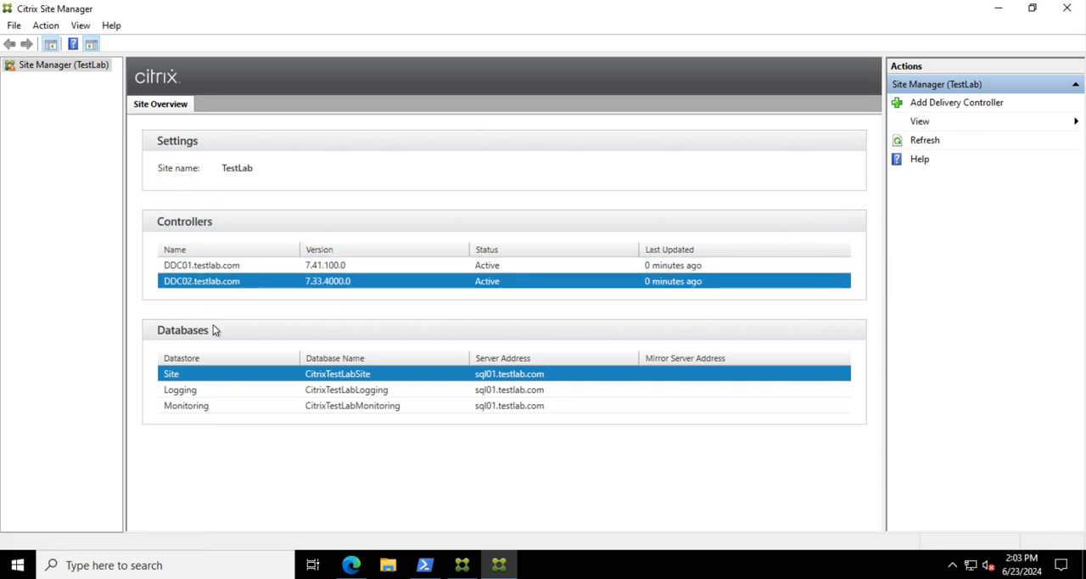
{"action": "left_click", "coordinate": [223, 267]}
{"action": "left_click", "coordinate": [220, 280]}
Step: Switch back to Citrix Studio and expand the Configuration node of the TestLab site
{"action": "left_click", "coordinate": [462, 564]}
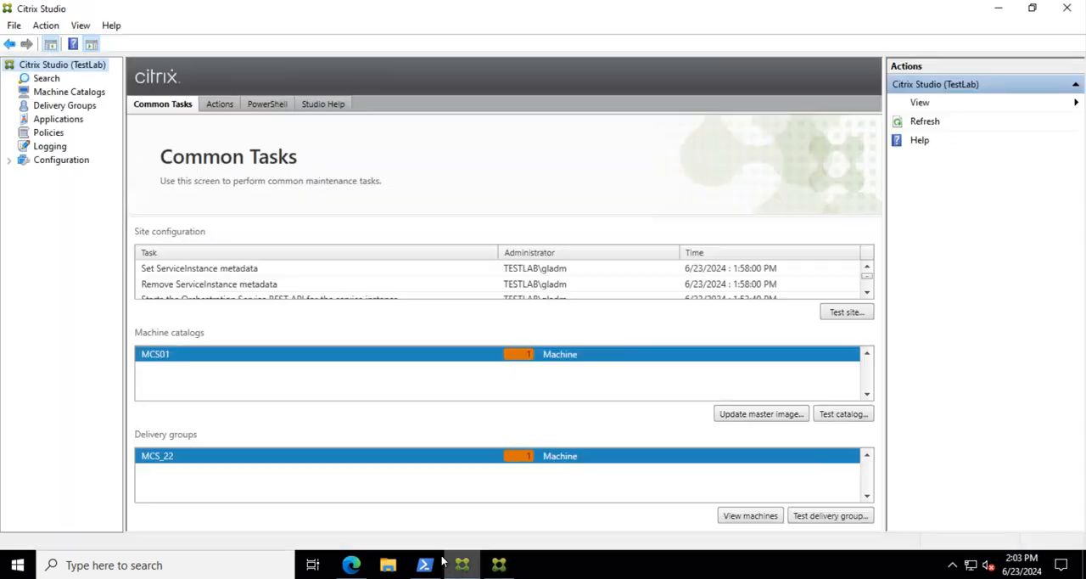
{"action": "left_click", "coordinate": [29, 163]}
{"action": "left_click", "coordinate": [10, 161]}
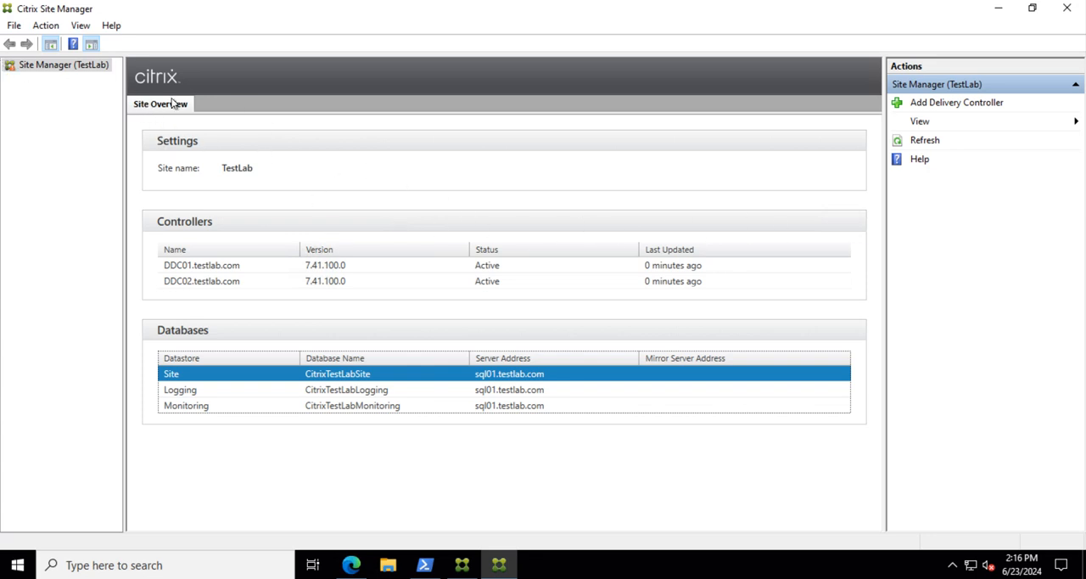
Step: Recheck the DDC01 and DDC02 controller versions in Citrix Site Manager as the DDC02 upgrade progresses
{"action": "left_click", "coordinate": [328, 266]}
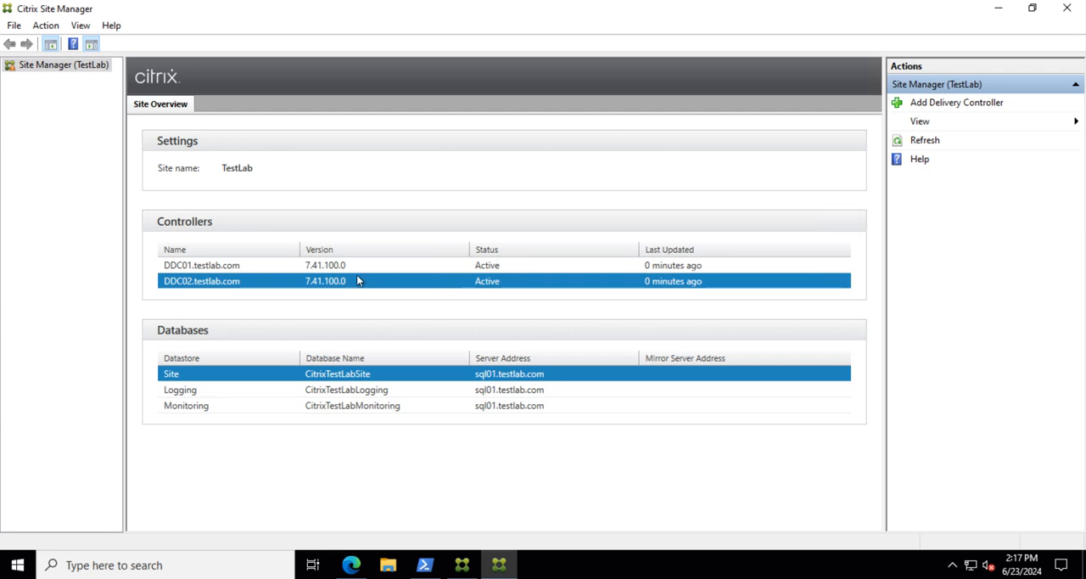
{"action": "left_click", "coordinate": [358, 266]}
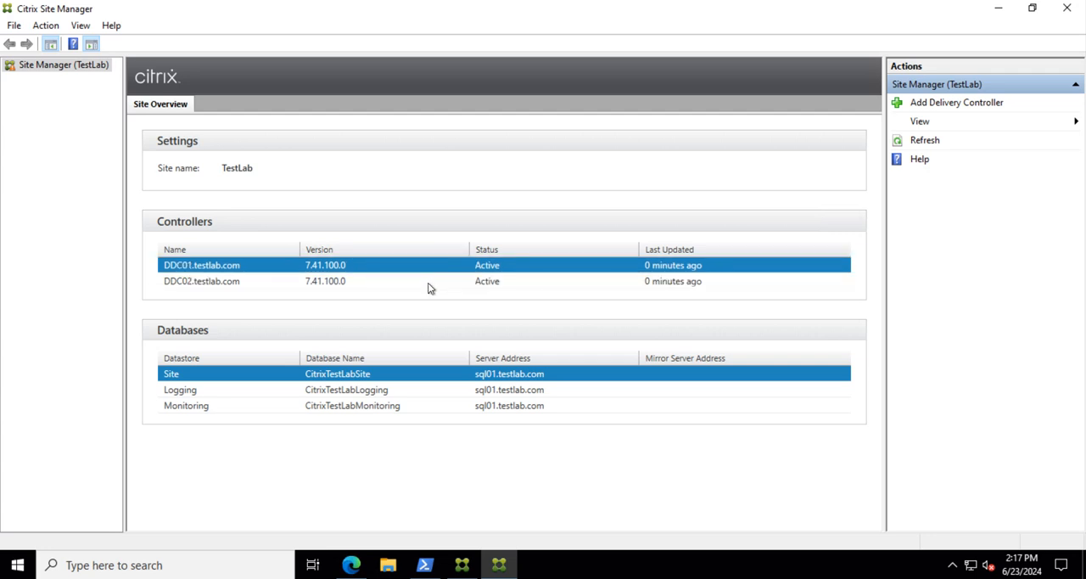
{"action": "left_click", "coordinate": [339, 284]}
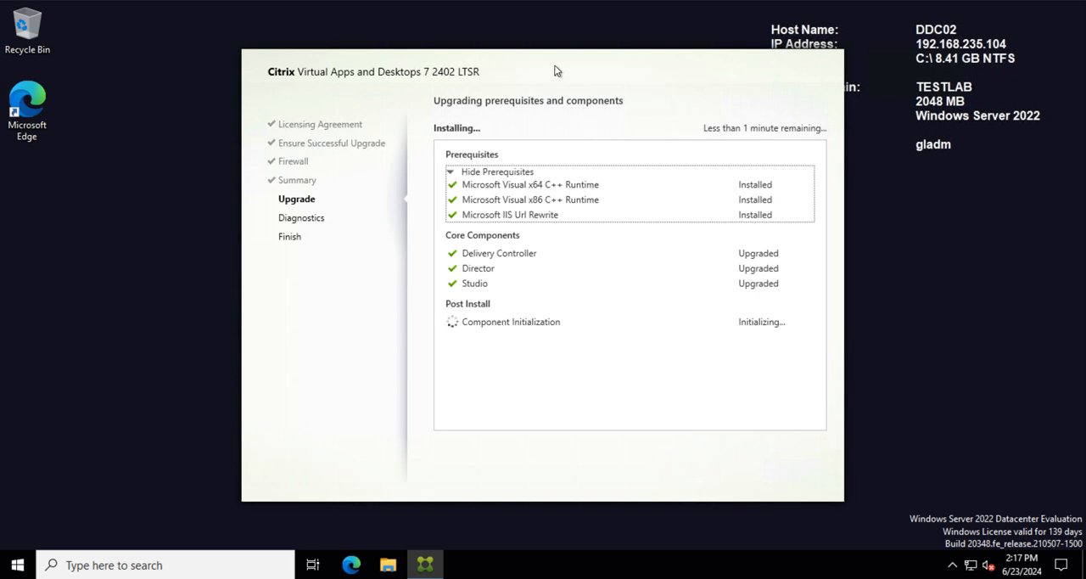
Step: Move the 2402 LTSR upgrade window on DDC02 aside to uncover the desktop's host information
{"action": "left_click_drag", "start_coordinate": [541, 68], "coordinate": [471, 56]}
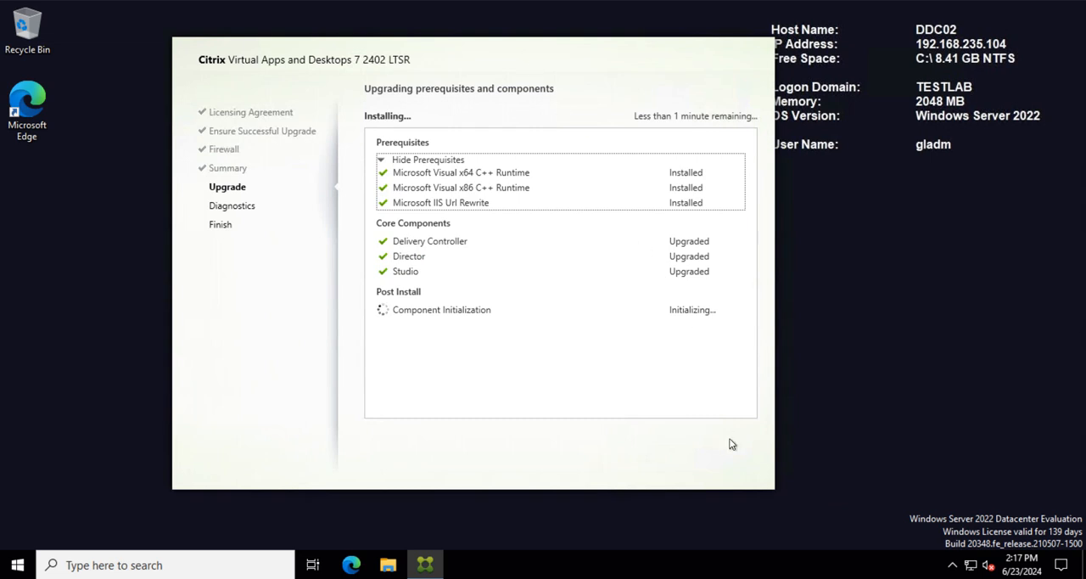